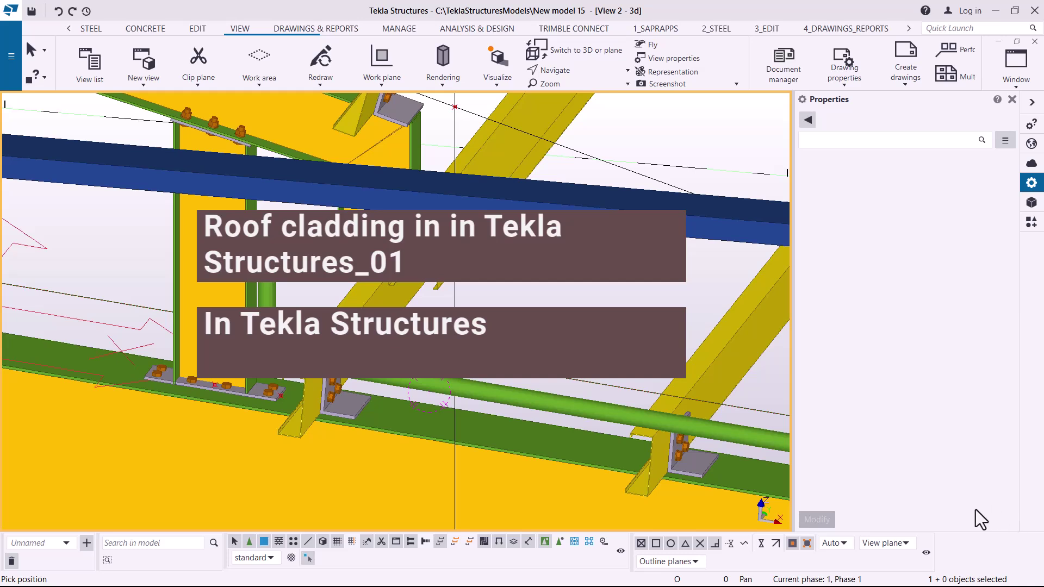
Step: Examine the green pipe's sharp corner beside the short post and its slope along the rafter from several angles
{"action": "right_click", "coordinate": [532, 271]}
{"action": "left_click", "coordinate": [587, 279]}
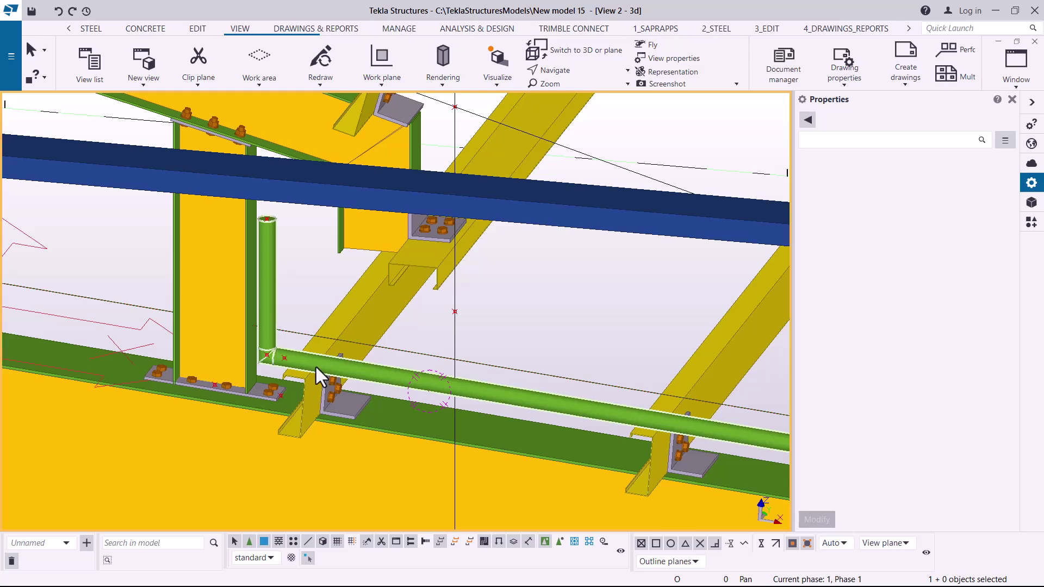
{"action": "scroll", "coordinate": [261, 303], "scroll_direction": "down", "scroll_amount": 10}
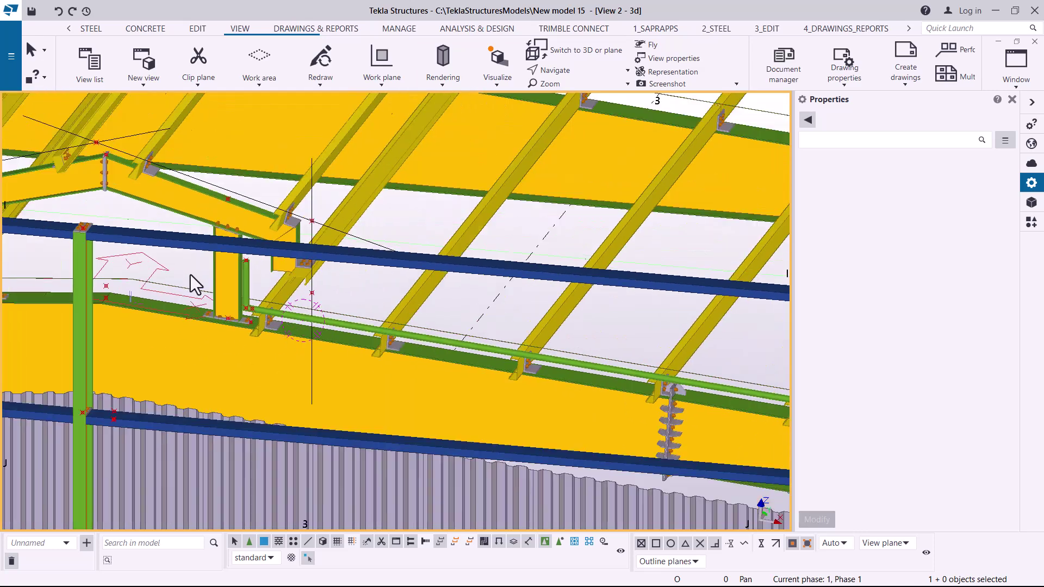
{"action": "scroll", "coordinate": [247, 299], "scroll_direction": "up", "scroll_amount": 10}
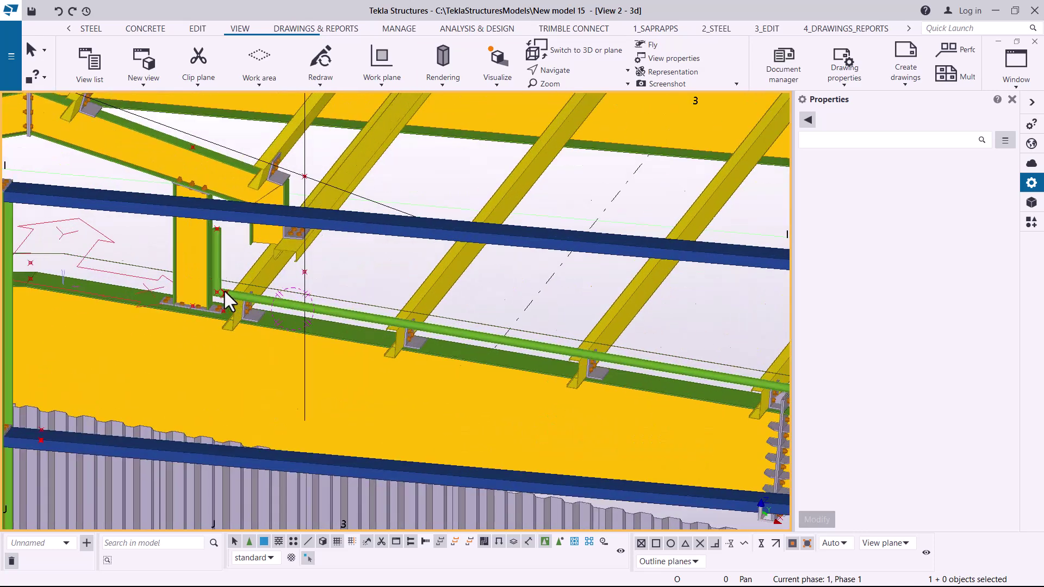
{"action": "scroll", "coordinate": [219, 288], "scroll_direction": "down", "scroll_amount": 6}
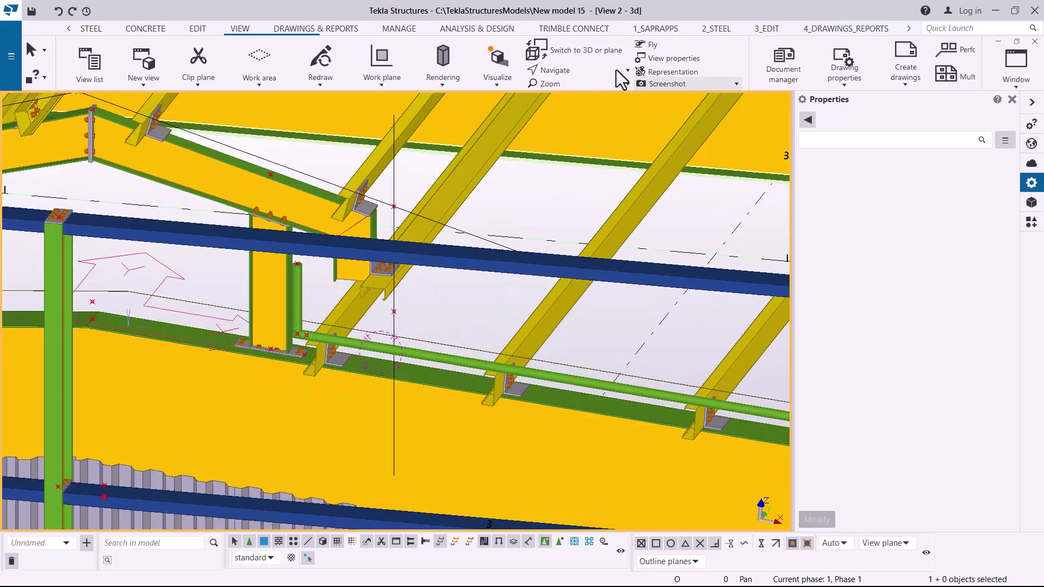
{"action": "left_click", "coordinate": [583, 74]}
{"action": "left_click", "coordinate": [581, 90]}
{"action": "left_click", "coordinate": [335, 200]}
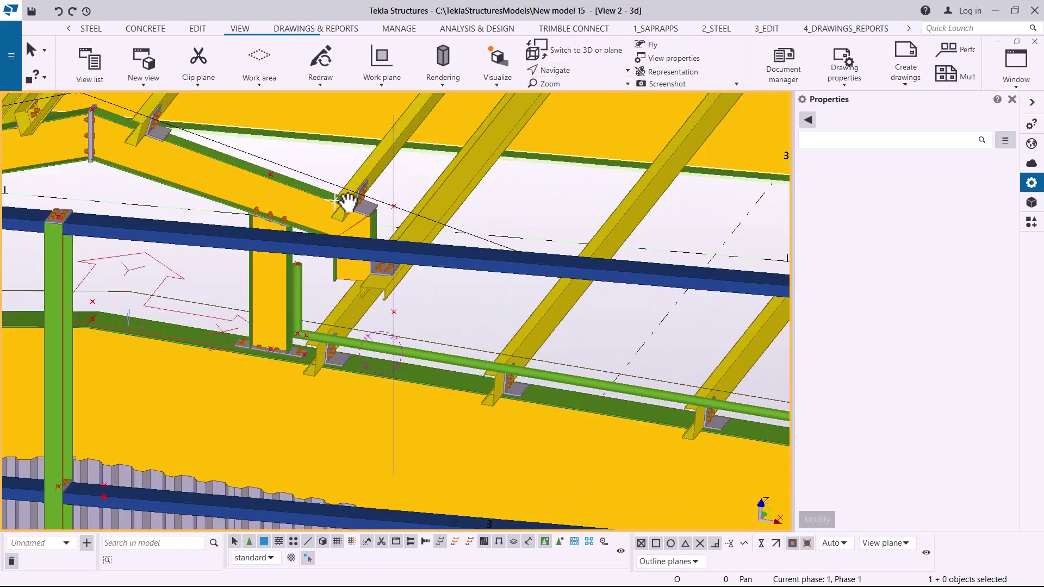
{"action": "scroll", "coordinate": [301, 178], "scroll_direction": "down", "scroll_amount": 8}
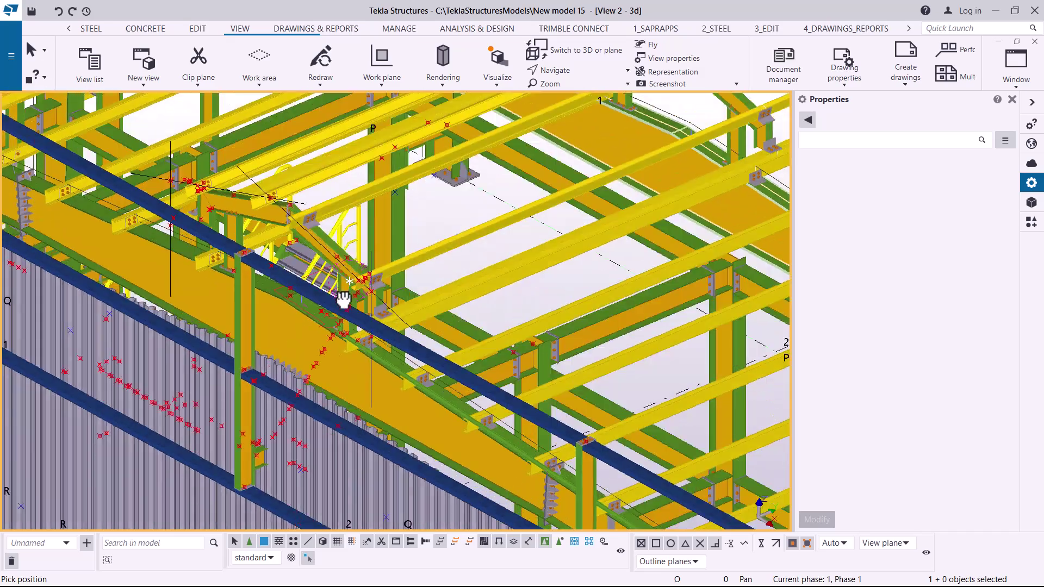
{"action": "middle_click_drag", "start_coordinate": [344, 299], "coordinate": [390, 296], "text": "ctrl"}
{"action": "scroll", "coordinate": [390, 297], "scroll_direction": "up", "scroll_amount": 8}
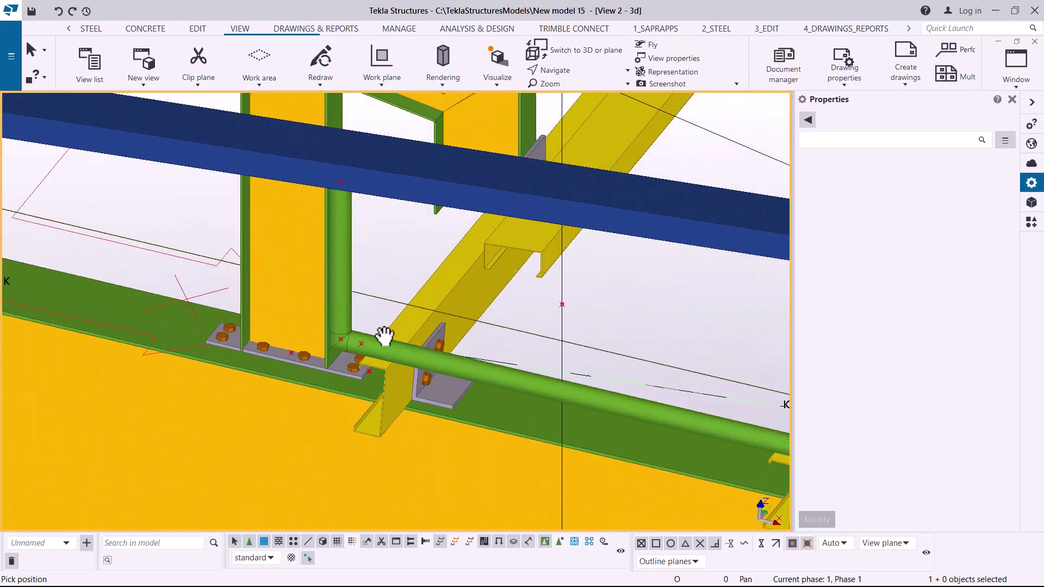
{"action": "middle_click_drag", "start_coordinate": [415, 335], "coordinate": [433, 325], "text": "ctrl"}
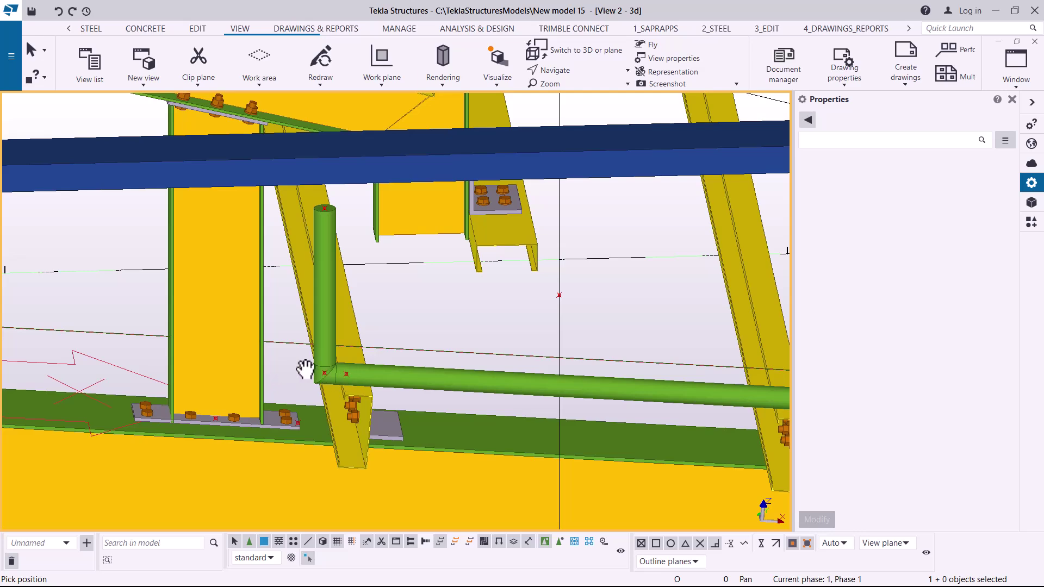
{"action": "scroll", "coordinate": [368, 352], "scroll_direction": "down", "scroll_amount": 3}
{"action": "mouse_move", "coordinate": [310, 380]}
{"action": "middle_mouse_down", "text": "ctrl"}
{"action": "mouse_move", "coordinate": [396, 234]}
{"action": "mouse_move", "coordinate": [361, 251]}
{"action": "middle_mouse_up", "text": "ctrl"}
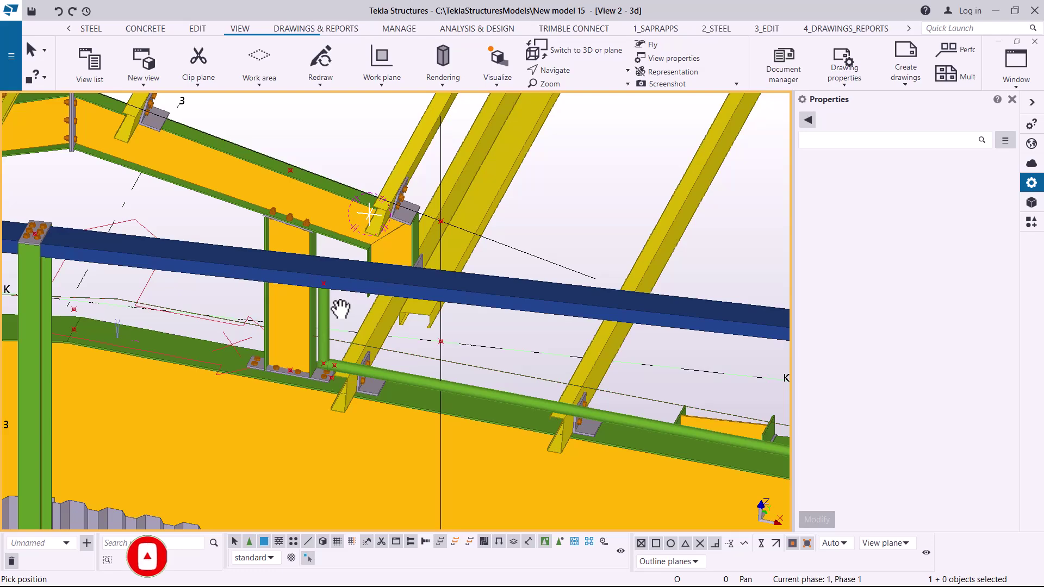
{"action": "mouse_move", "coordinate": [345, 317]}
{"action": "middle_mouse_down", "text": "ctrl"}
{"action": "mouse_move", "coordinate": [354, 287]}
{"action": "mouse_move", "coordinate": [366, 291]}
{"action": "mouse_move", "coordinate": [322, 311]}
{"action": "middle_mouse_up", "text": "ctrl"}
{"action": "scroll", "coordinate": [381, 383], "scroll_direction": "up", "scroll_amount": 8}
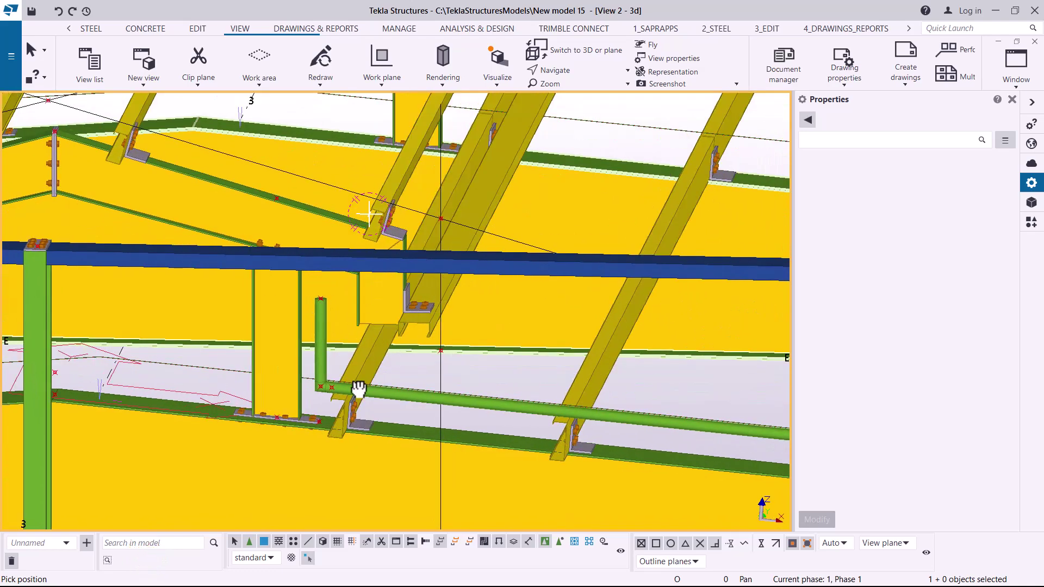
{"action": "scroll", "coordinate": [340, 369], "scroll_direction": "up", "scroll_amount": 5}
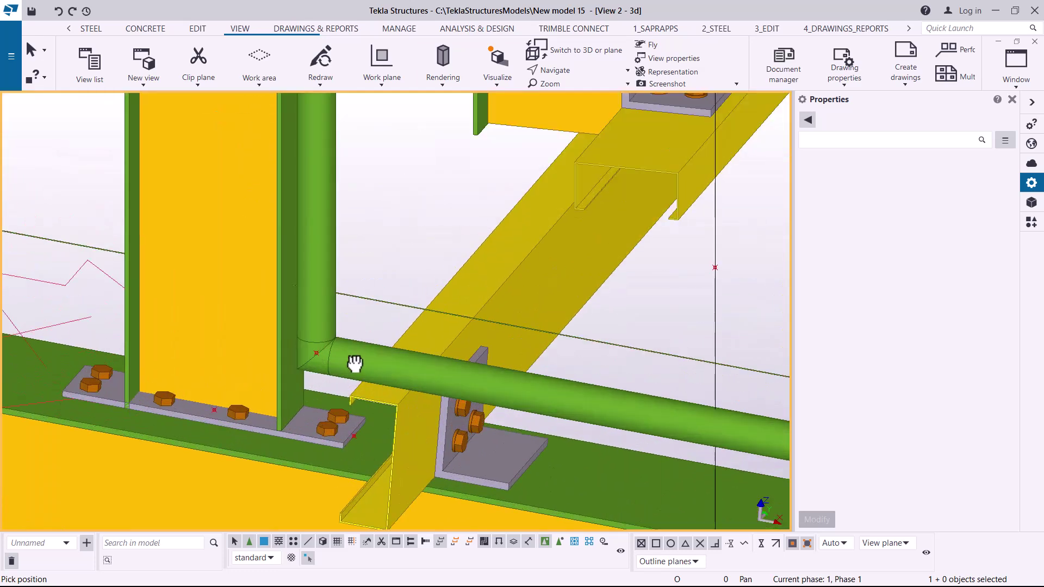
{"action": "right_click", "coordinate": [381, 217]}
{"action": "left_click", "coordinate": [409, 225]}
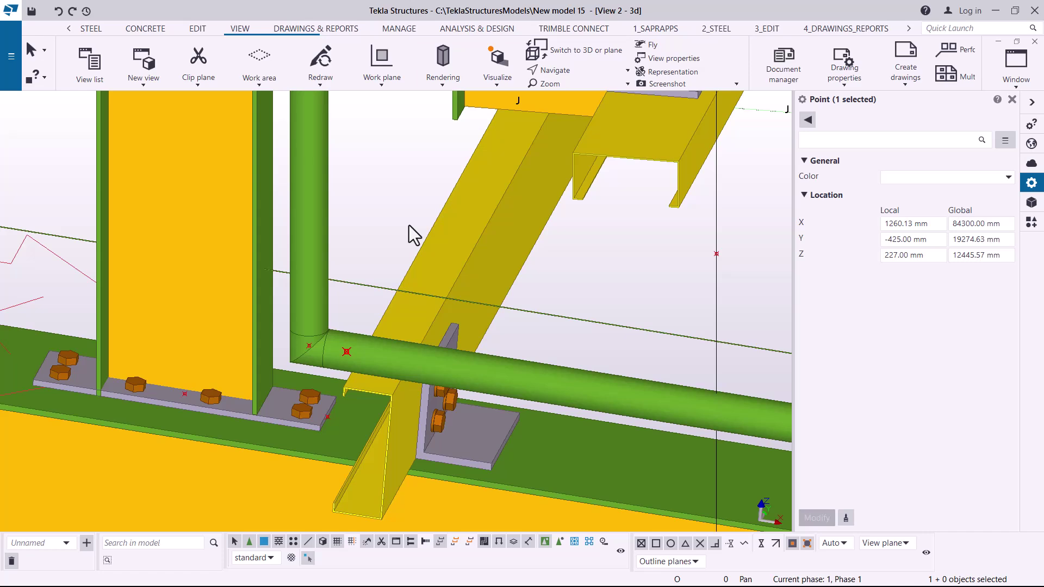
Step: Select the D50 pipe beam and inspect its run from the corner at the short post to its far end at the eaves
{"action": "scroll", "coordinate": [233, 279], "scroll_direction": "down", "scroll_amount": 5}
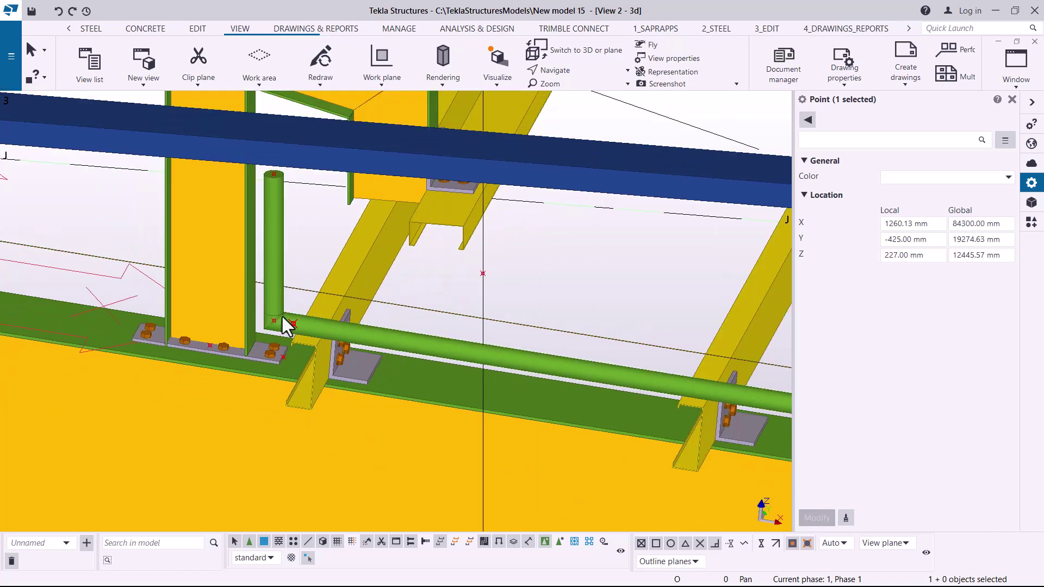
{"action": "scroll", "coordinate": [290, 275], "scroll_direction": "up", "scroll_amount": 3}
{"action": "left_click", "coordinate": [277, 195]}
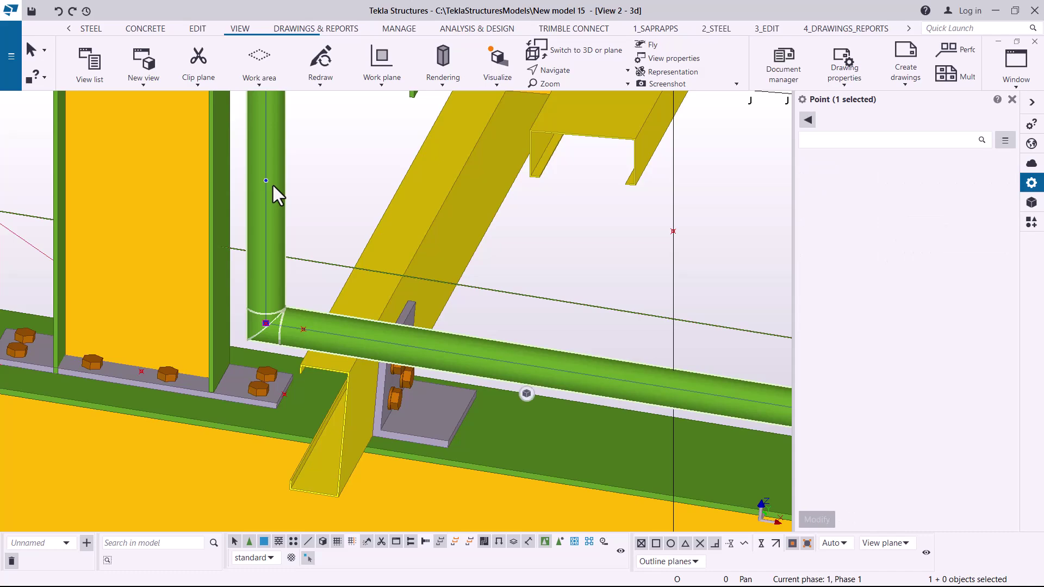
{"action": "scroll", "coordinate": [217, 272], "scroll_direction": "down", "scroll_amount": 3}
{"action": "scroll", "coordinate": [192, 219], "scroll_direction": "down", "scroll_amount": 8}
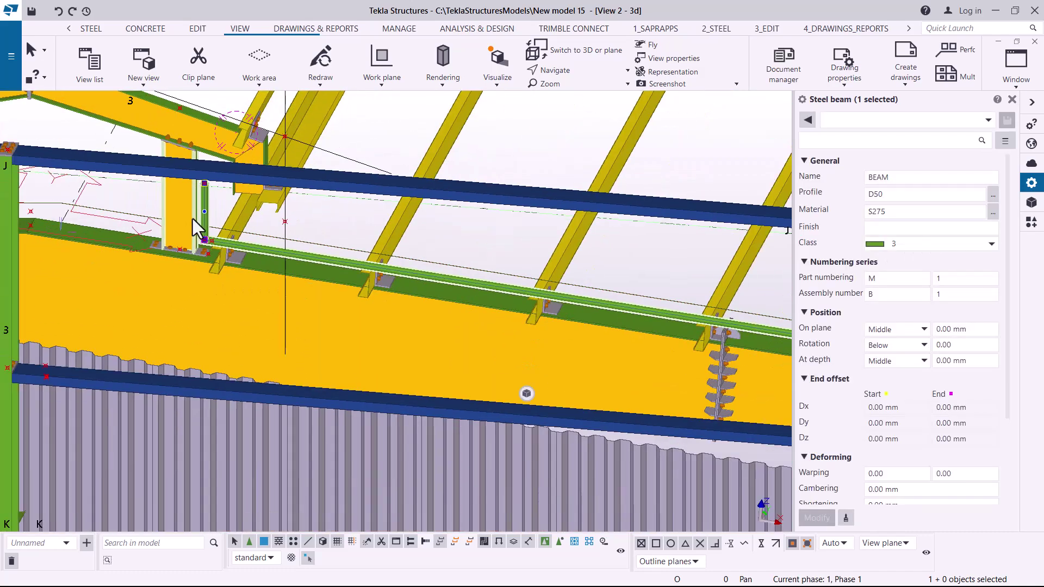
{"action": "scroll", "coordinate": [581, 306], "scroll_direction": "down", "scroll_amount": 2}
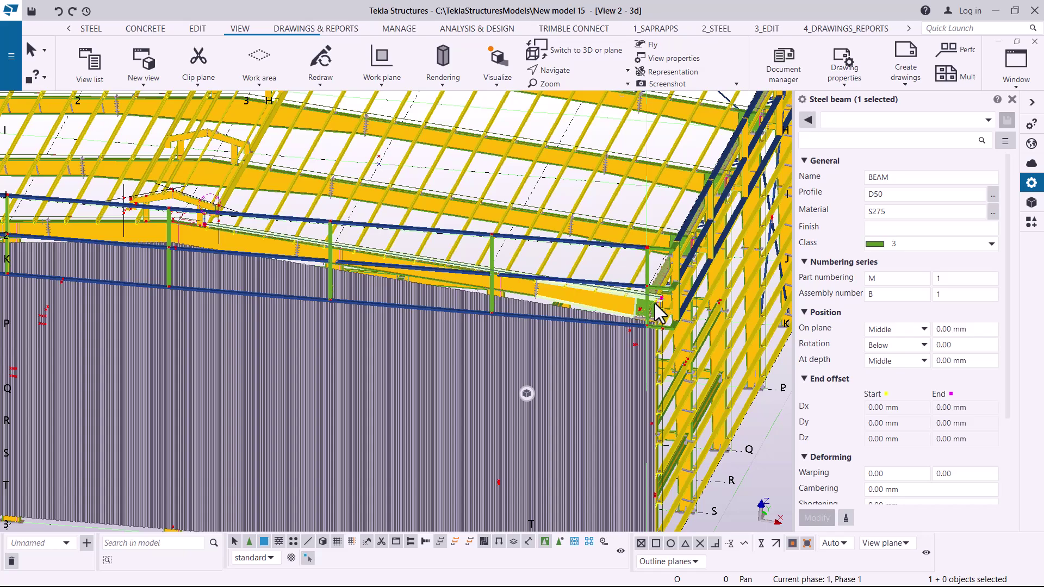
{"action": "scroll", "coordinate": [669, 290], "scroll_direction": "up", "scroll_amount": 5}
{"action": "scroll", "coordinate": [671, 285], "scroll_direction": "up", "scroll_amount": 6}
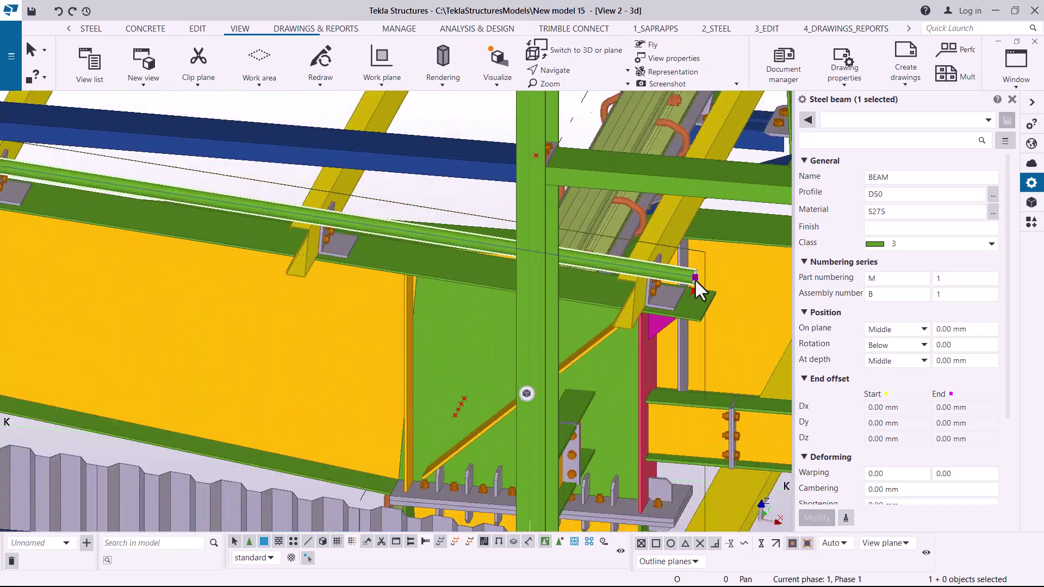
{"action": "scroll", "coordinate": [704, 286], "scroll_direction": "down", "scroll_amount": 6}
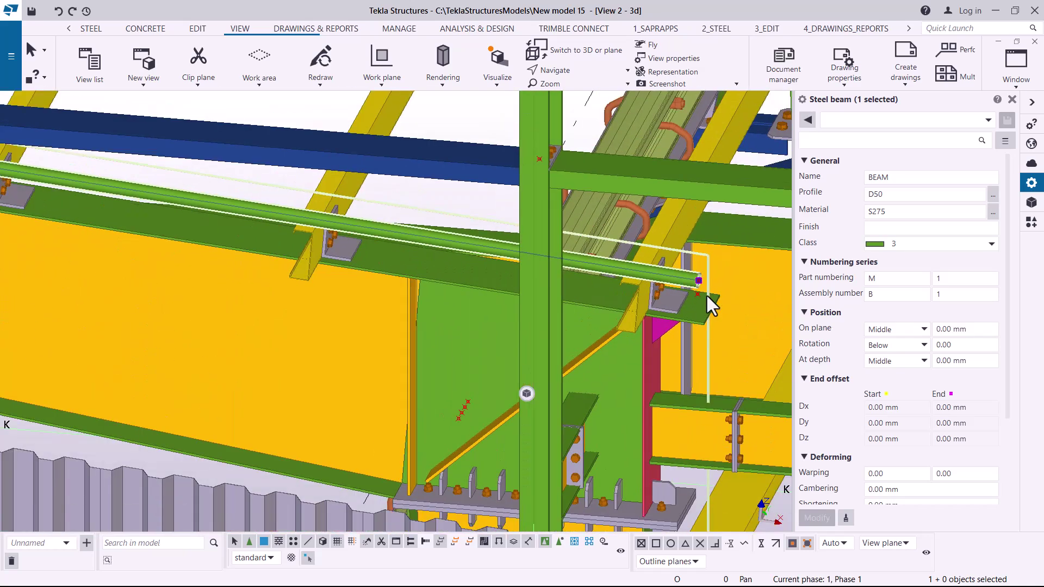
{"action": "scroll", "coordinate": [583, 279], "scroll_direction": "down", "scroll_amount": 3}
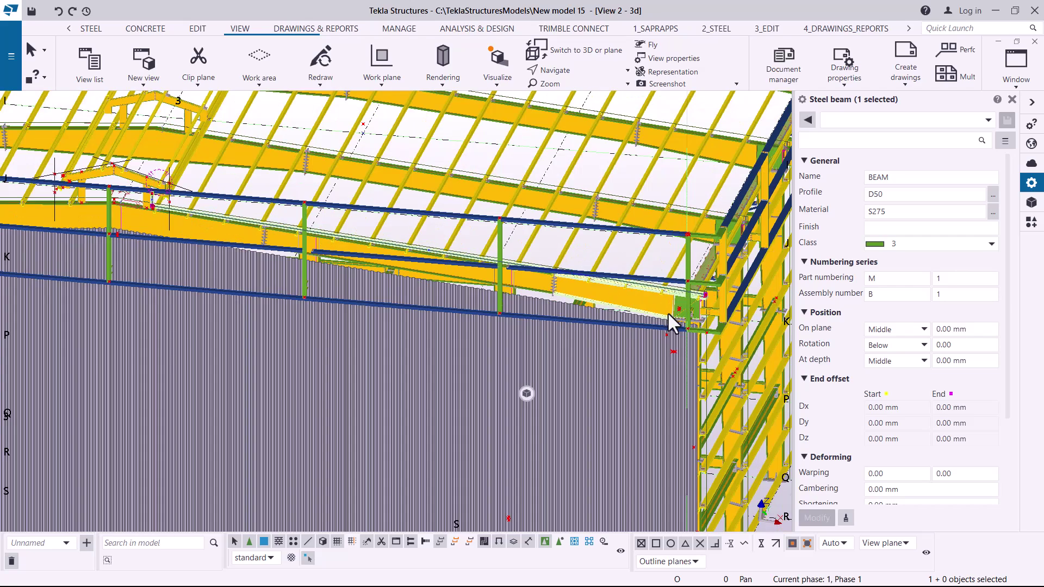
{"action": "scroll", "coordinate": [396, 256], "scroll_direction": "down", "scroll_amount": 5}
{"action": "scroll", "coordinate": [372, 257], "scroll_direction": "up", "scroll_amount": 6}
{"action": "scroll", "coordinate": [397, 268], "scroll_direction": "up", "scroll_amount": 3}
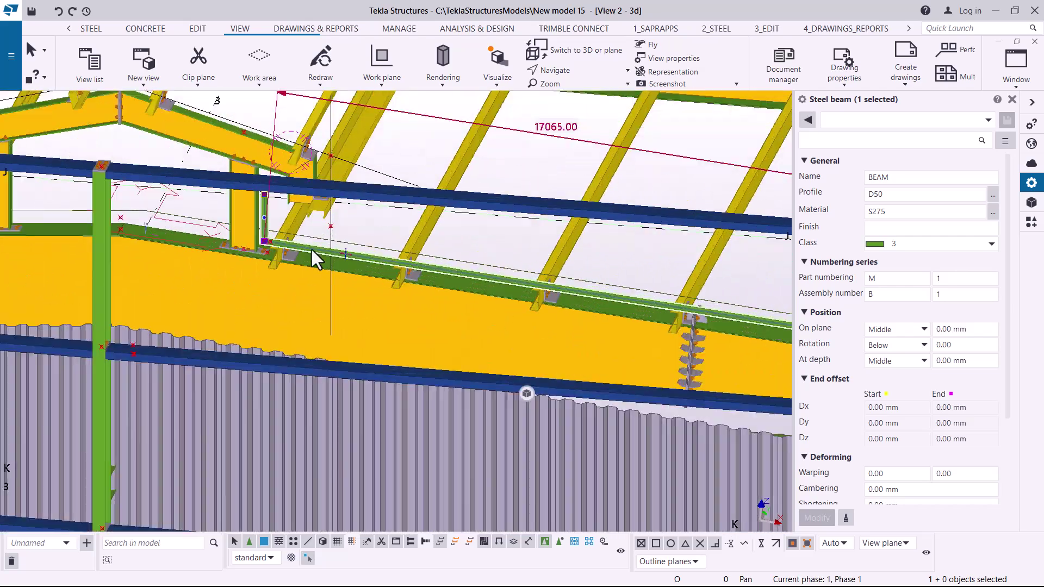
{"action": "scroll", "coordinate": [239, 233], "scroll_direction": "up", "scroll_amount": 5}
{"action": "scroll", "coordinate": [240, 232], "scroll_direction": "up", "scroll_amount": 5}
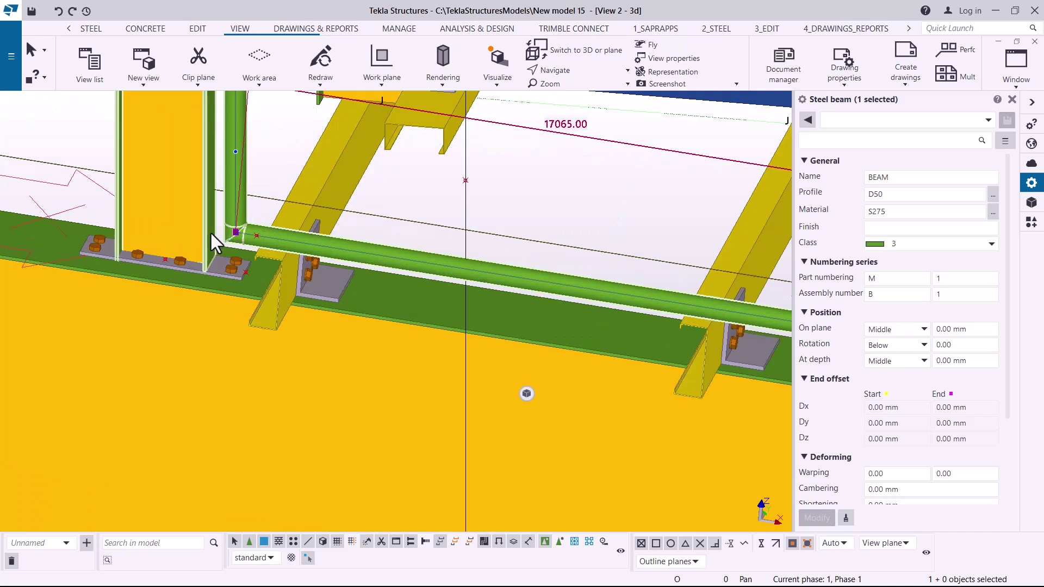
Step: Apply a Rounding corner chamfer with a 300 mm radius to the pipe beam's corner beside the short post
{"action": "left_click", "coordinate": [252, 226]}
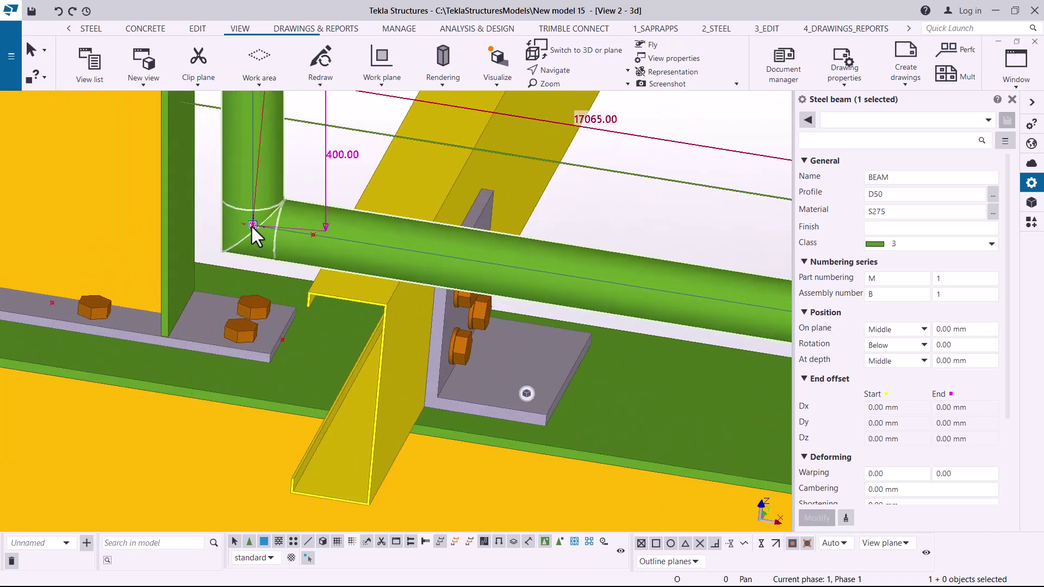
{"action": "left_click", "coordinate": [251, 225]}
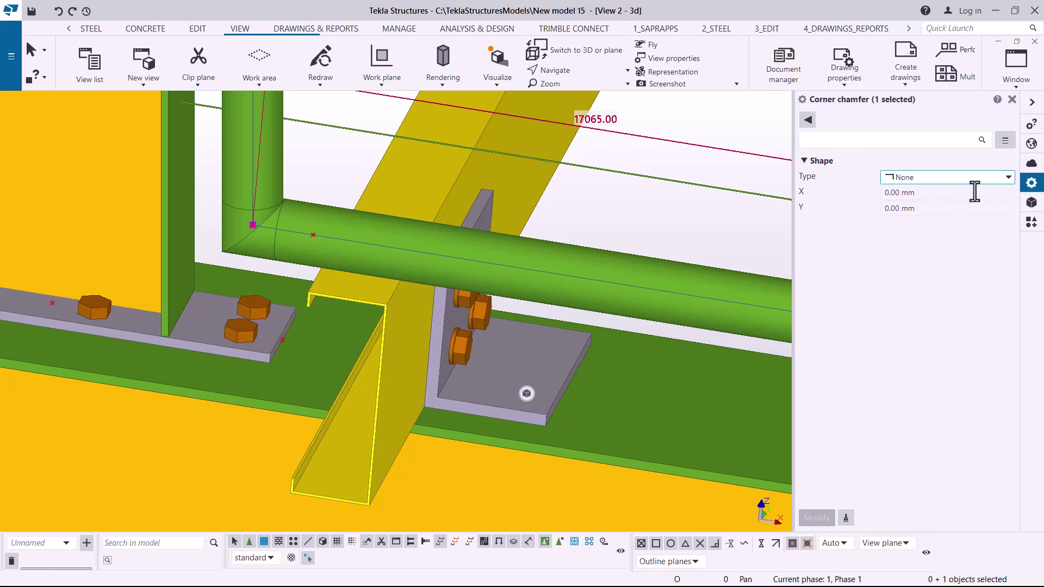
{"action": "left_click", "coordinate": [1004, 183]}
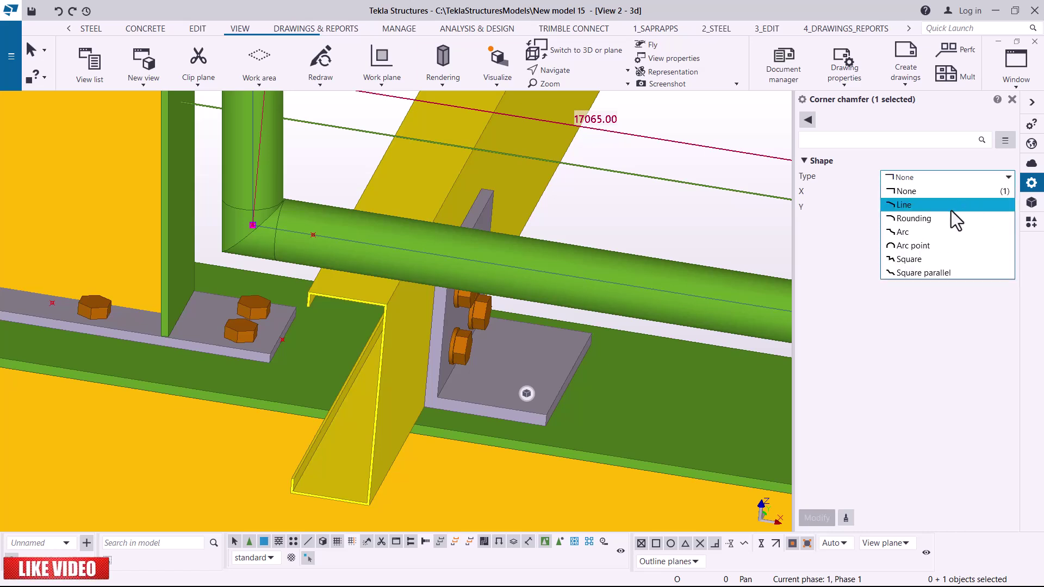
{"action": "left_click", "coordinate": [931, 219]}
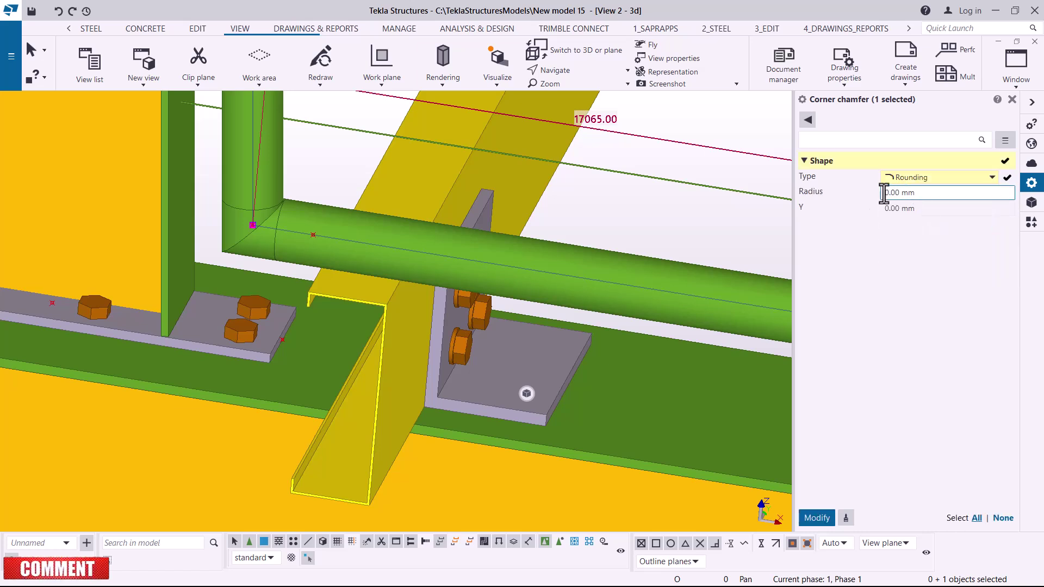
{"action": "type", "text": "300"}
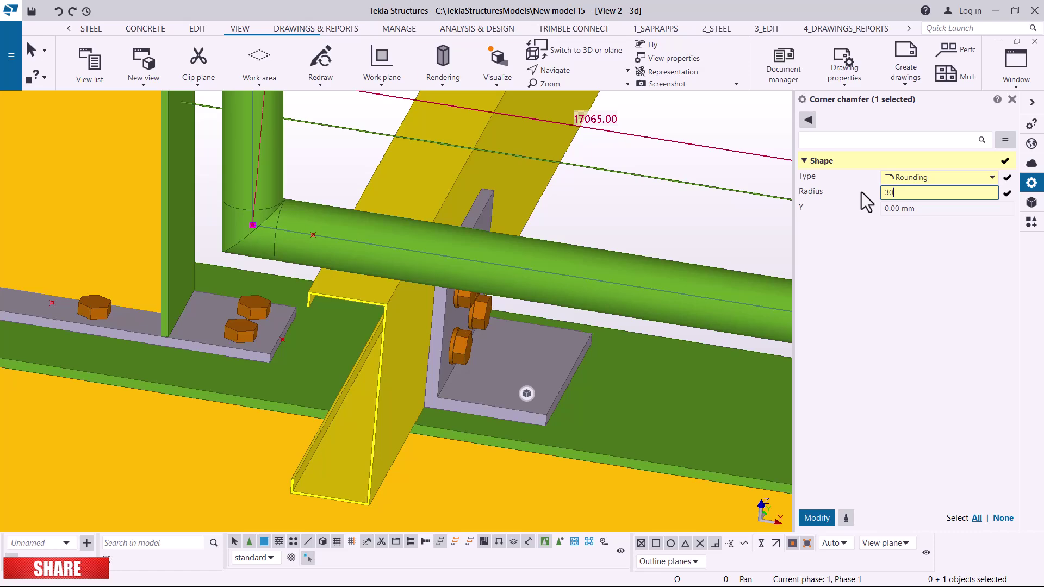
{"action": "left_click", "coordinate": [817, 518]}
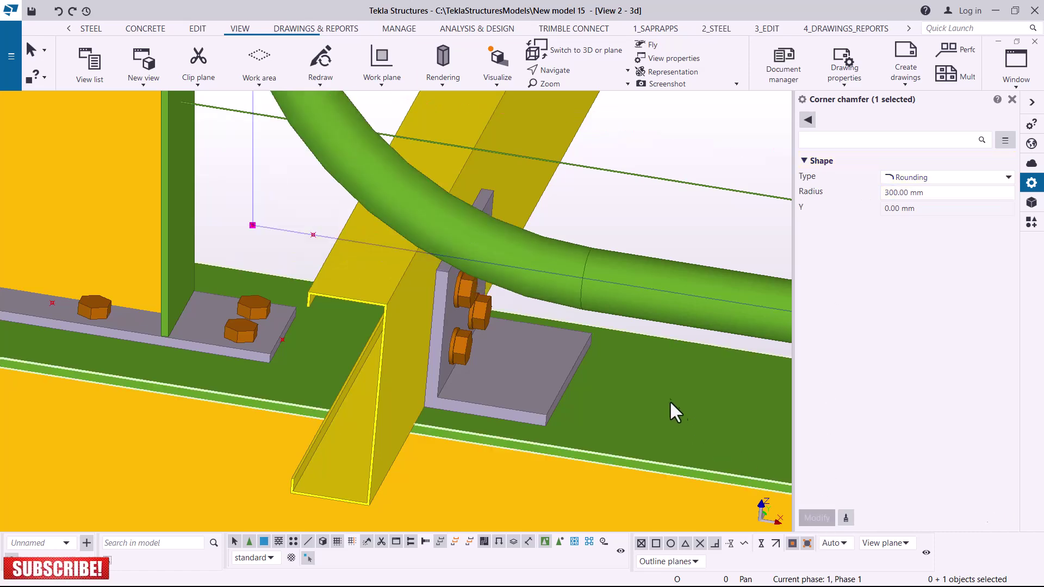
{"action": "scroll", "coordinate": [615, 247], "scroll_direction": "down", "scroll_amount": 5}
{"action": "middle_click_drag", "start_coordinate": [253, 279], "coordinate": [458, 227], "text": "ctrl"}
{"action": "scroll", "coordinate": [272, 202], "scroll_direction": "up", "scroll_amount": 2}
{"action": "left_click", "coordinate": [269, 165]}
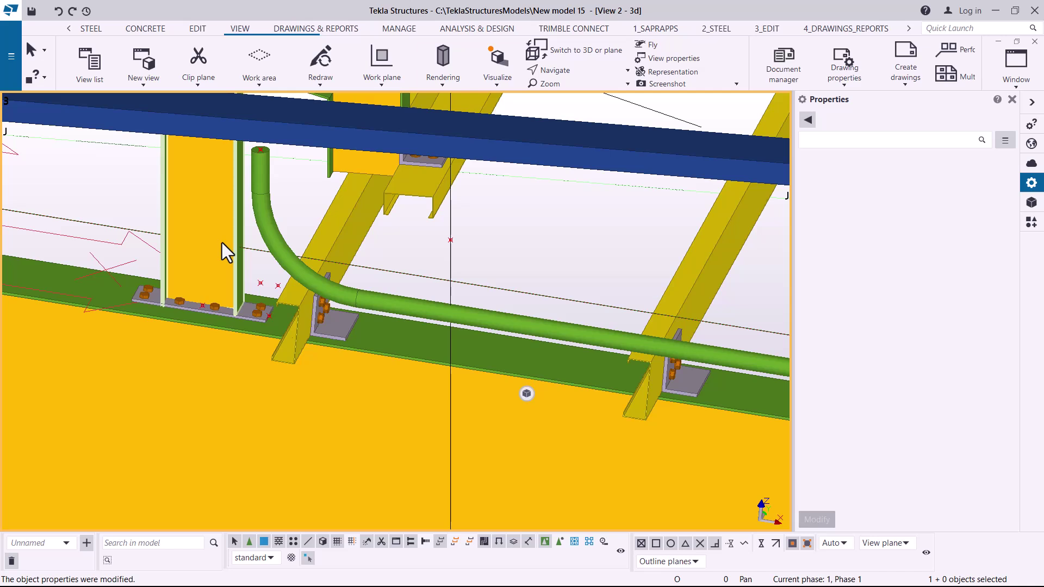
{"action": "left_click", "coordinate": [530, 327]}
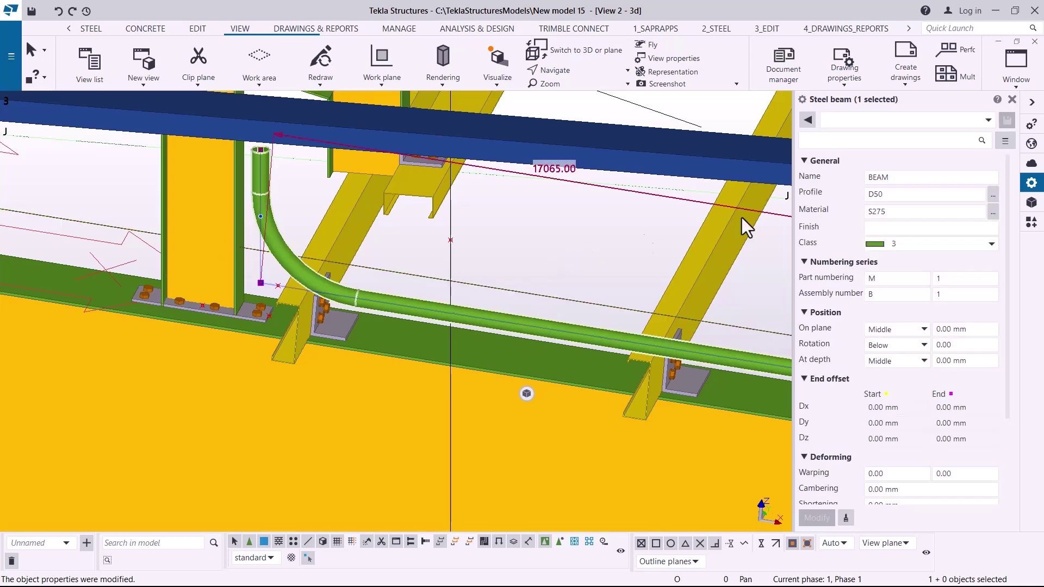
{"action": "left_click", "coordinate": [772, 215]}
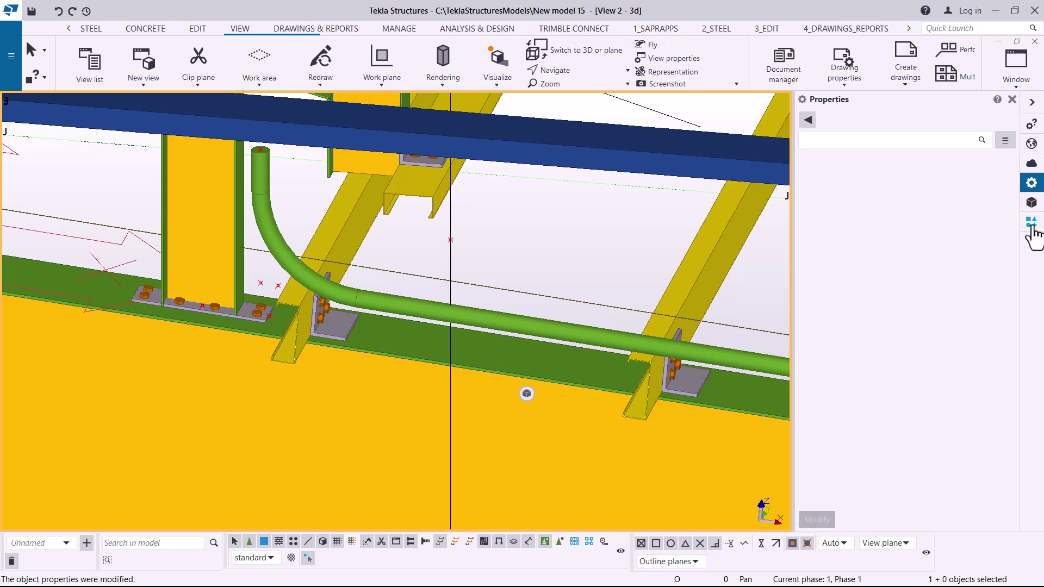
Step: Search the component catalog for "pane" and start the Panel in database (8) component
{"action": "left_click", "coordinate": [1033, 224]}
{"action": "left_click", "coordinate": [831, 139]}
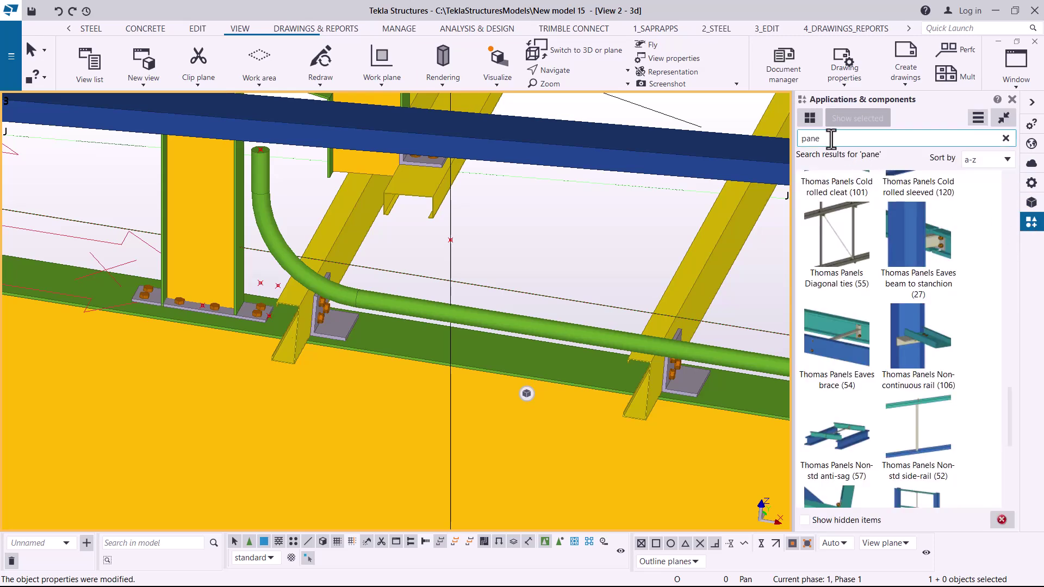
{"action": "scroll", "coordinate": [877, 275], "scroll_direction": "down", "scroll_amount": 8}
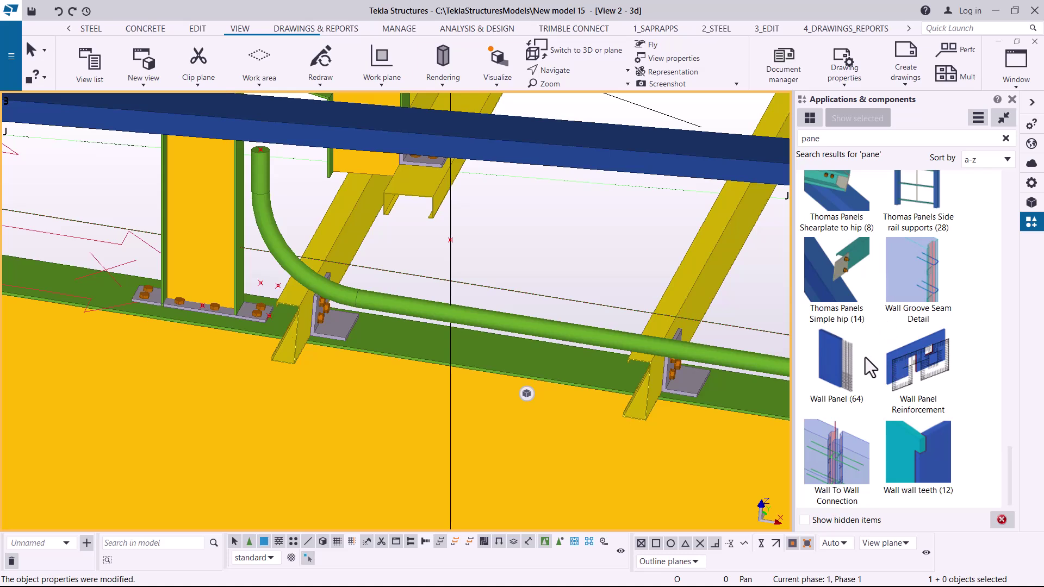
{"action": "left_click", "coordinate": [855, 309]}
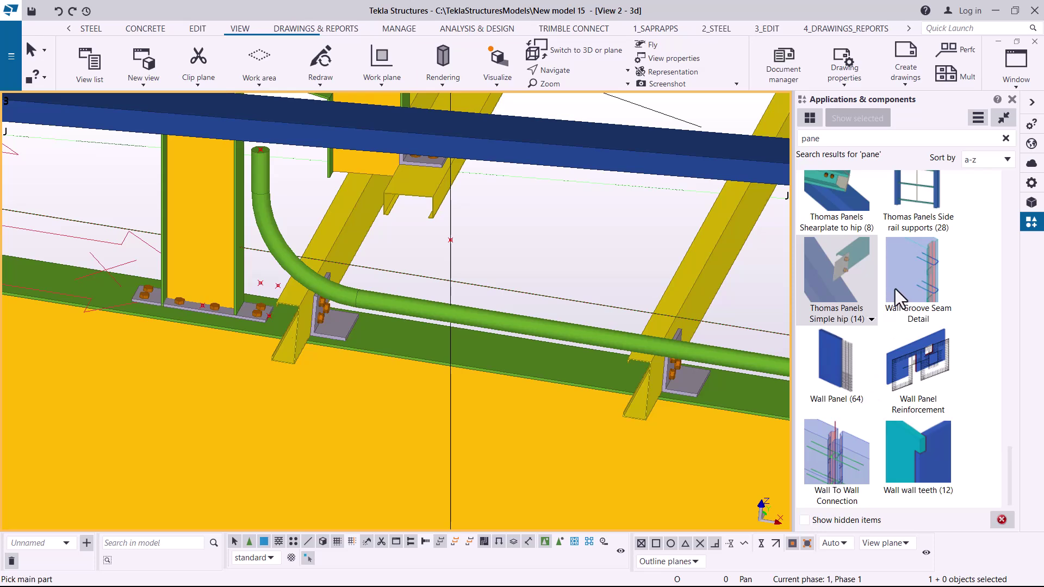
{"action": "scroll", "coordinate": [934, 269], "scroll_direction": "up", "scroll_amount": 5}
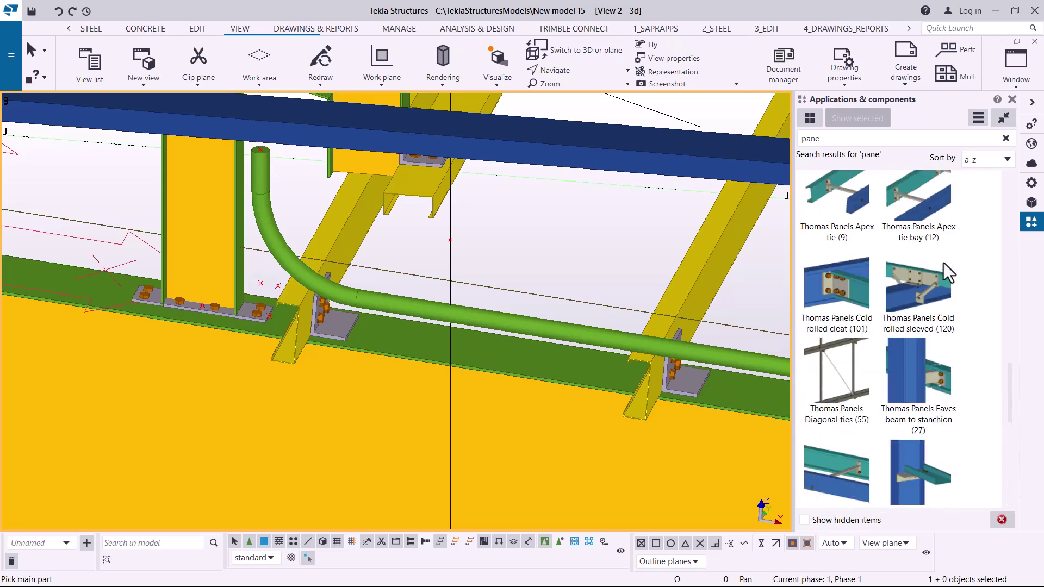
{"action": "scroll", "coordinate": [944, 265], "scroll_direction": "down", "scroll_amount": 5}
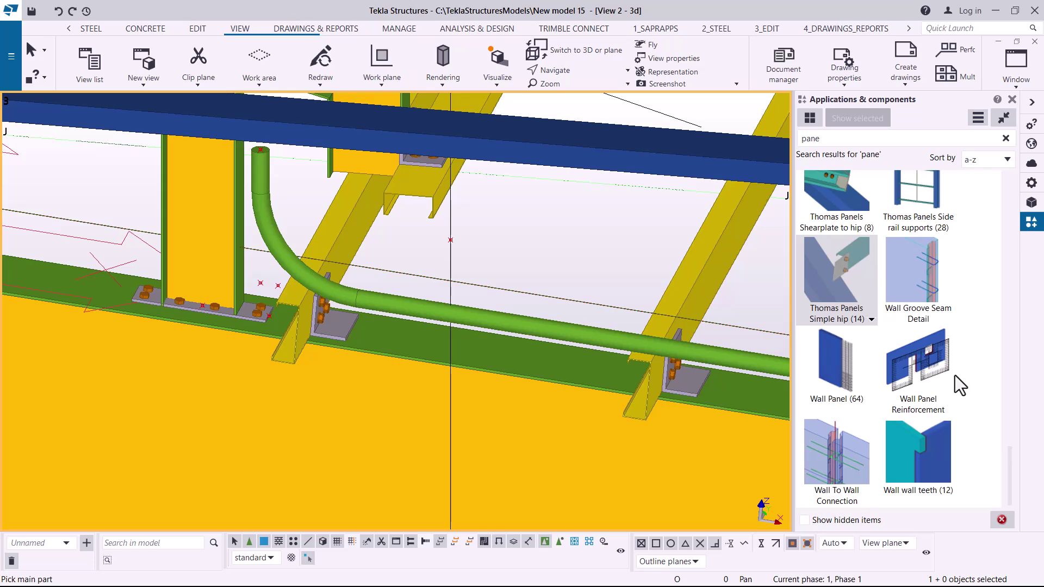
{"action": "scroll", "coordinate": [967, 356], "scroll_direction": "up", "scroll_amount": 15}
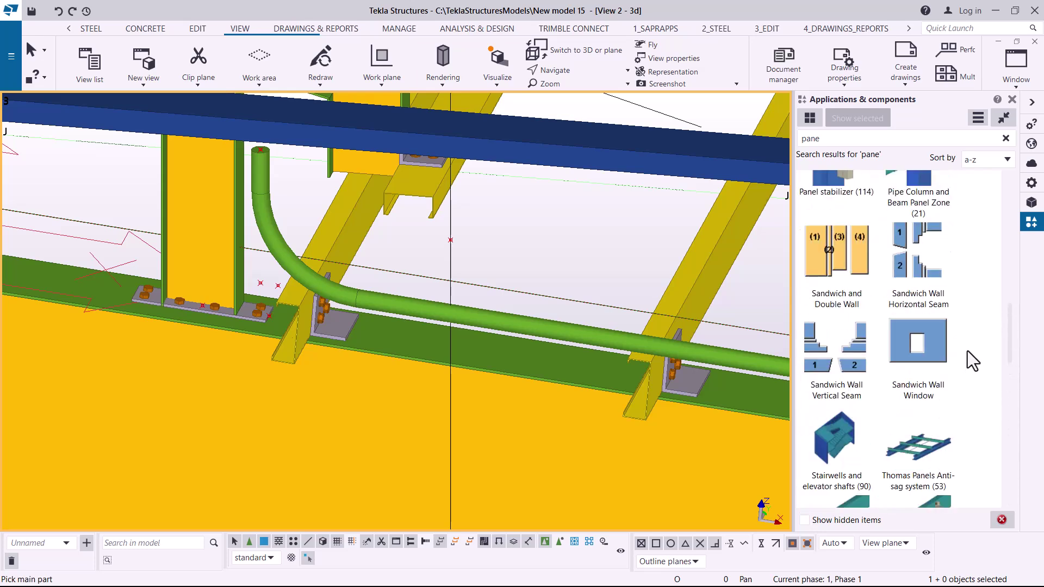
{"action": "scroll", "coordinate": [967, 350], "scroll_direction": "up", "scroll_amount": 1}
{"action": "scroll", "coordinate": [967, 350], "scroll_direction": "down", "scroll_amount": 1}
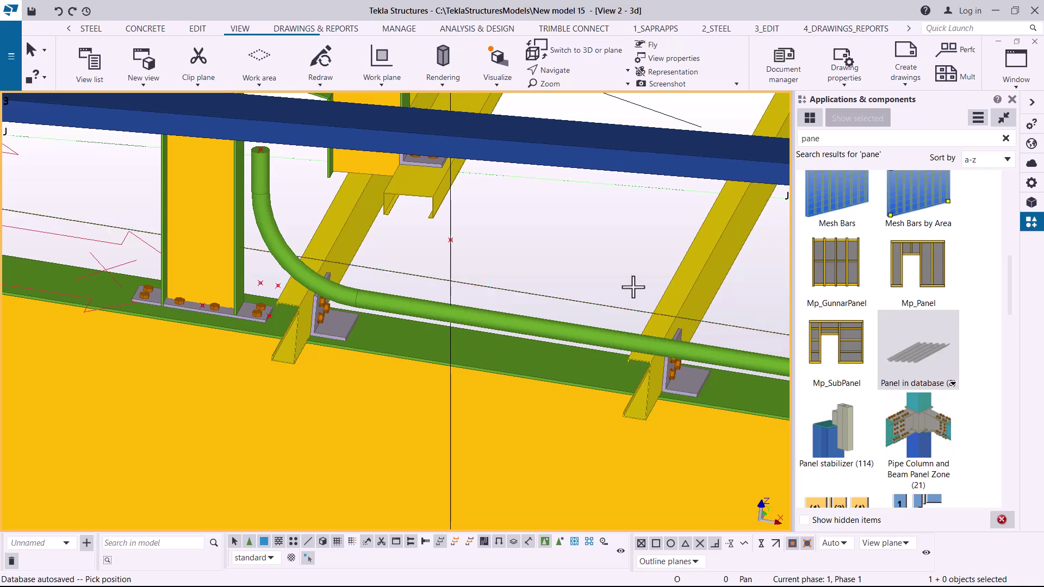
Step: Place one panel on the ground in front of the corrugated wall, spanning between two neighbouring column bases
{"action": "scroll", "coordinate": [511, 174], "scroll_direction": "down", "scroll_amount": 6}
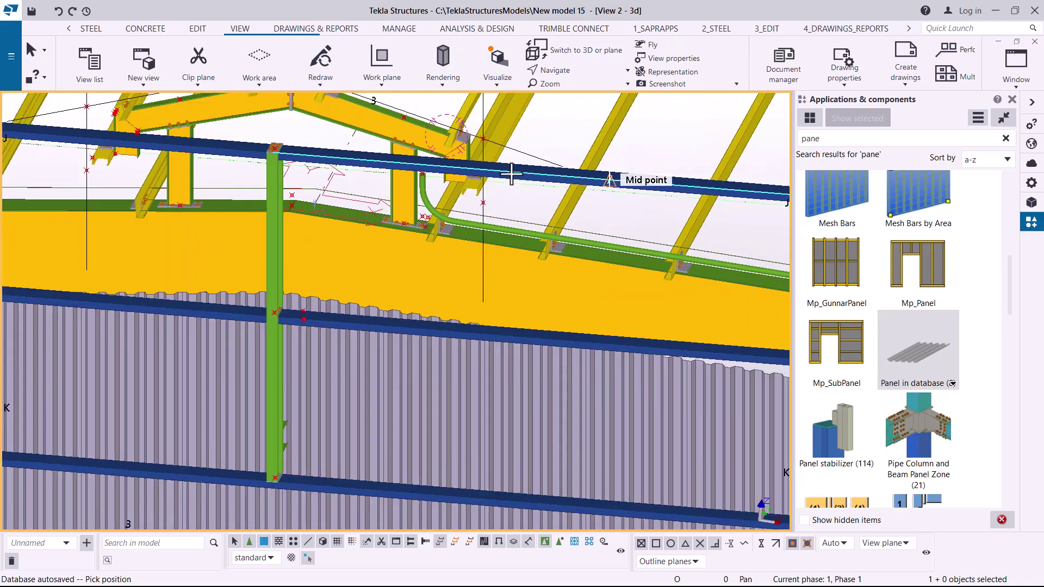
{"action": "scroll", "coordinate": [526, 174], "scroll_direction": "down", "scroll_amount": 5}
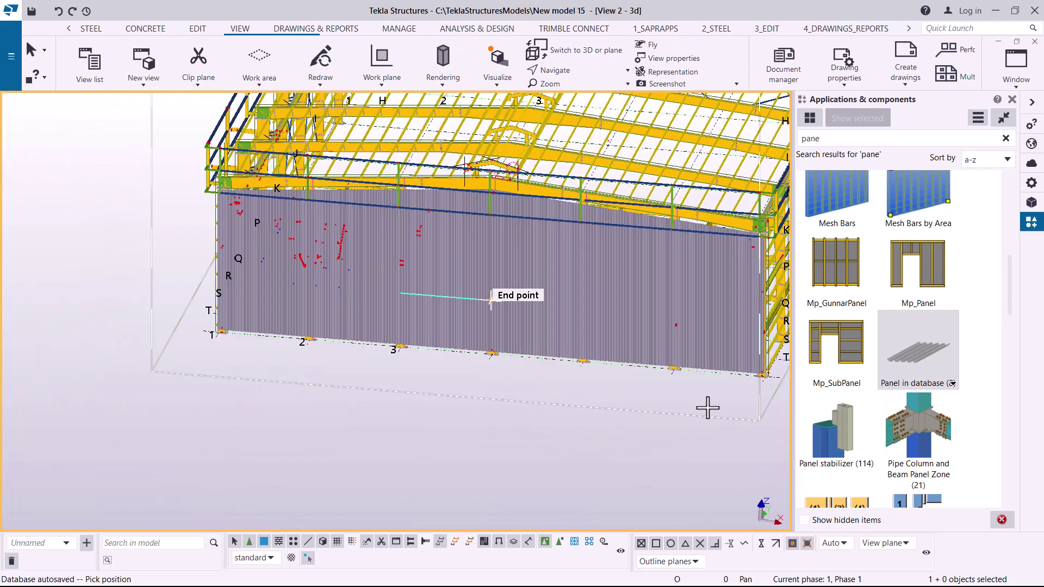
{"action": "scroll", "coordinate": [543, 348], "scroll_direction": "down", "scroll_amount": 1}
{"action": "scroll", "coordinate": [555, 362], "scroll_direction": "up", "scroll_amount": 6}
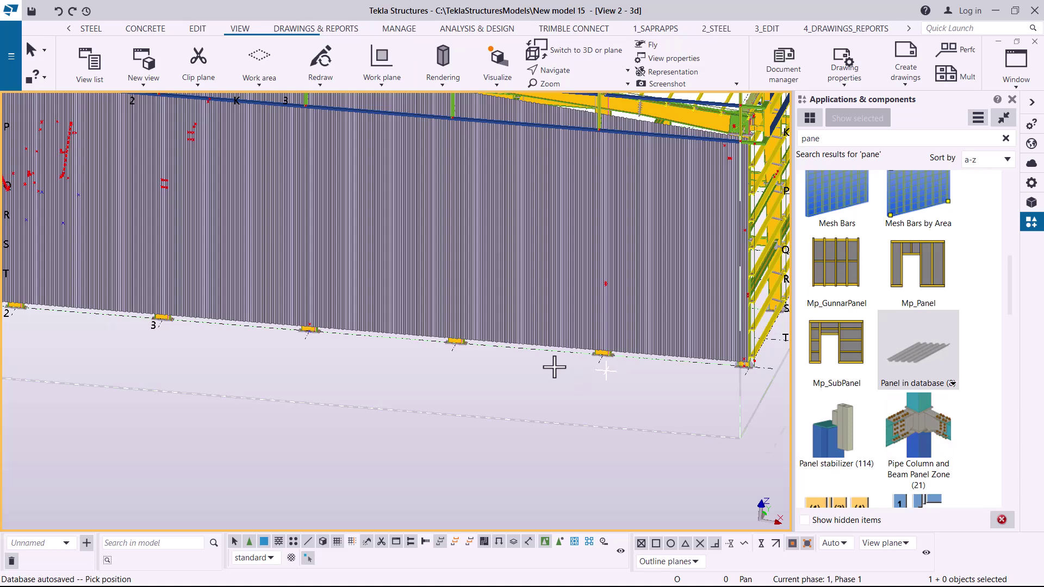
{"action": "scroll", "coordinate": [363, 351], "scroll_direction": "up", "scroll_amount": 1}
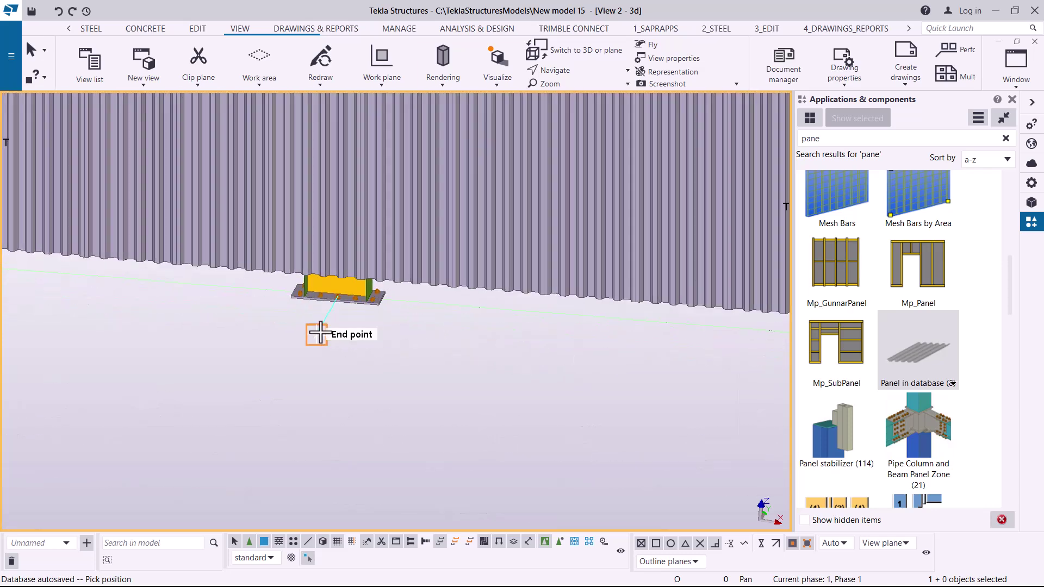
{"action": "scroll", "coordinate": [249, 283], "scroll_direction": "down", "scroll_amount": 2}
{"action": "left_click", "coordinate": [287, 308]}
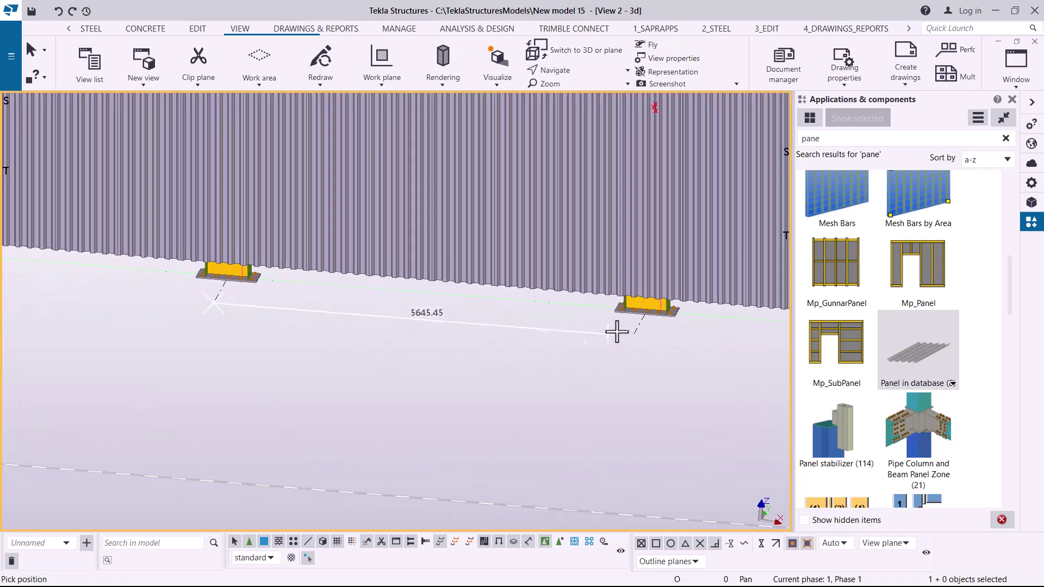
{"action": "left_click", "coordinate": [518, 330]}
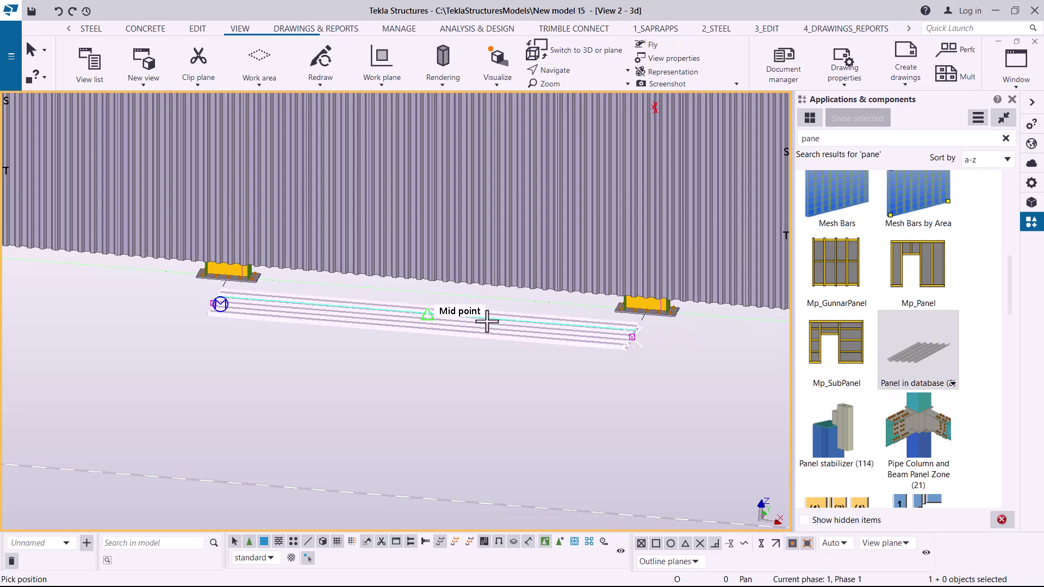
{"action": "right_click", "coordinate": [492, 310]}
{"action": "left_click", "coordinate": [525, 320]}
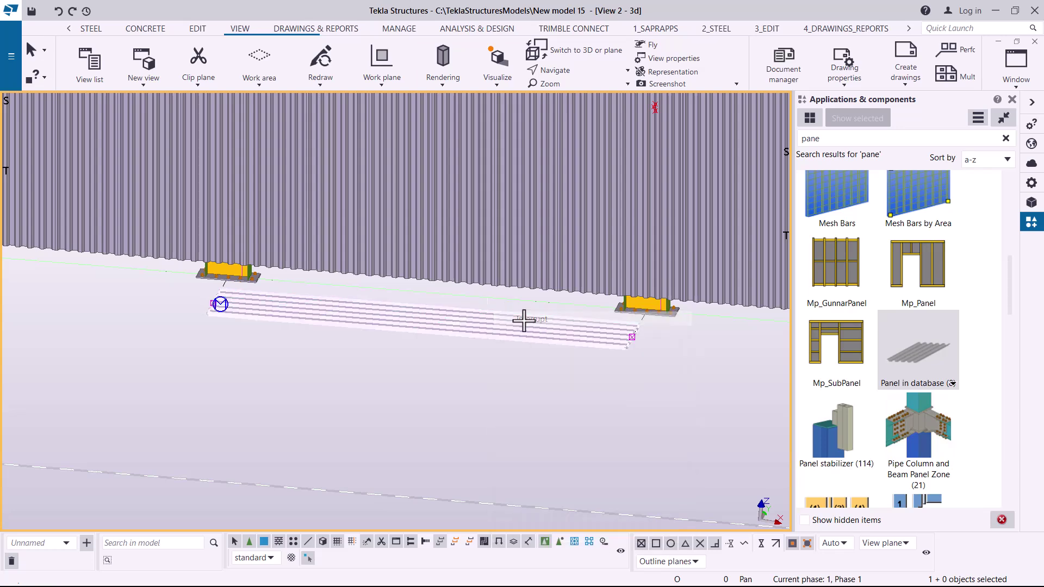
Step: Review the wave dimensions and wave count in the placed panel component's settings
{"action": "scroll", "coordinate": [206, 334], "scroll_direction": "up", "scroll_amount": 6}
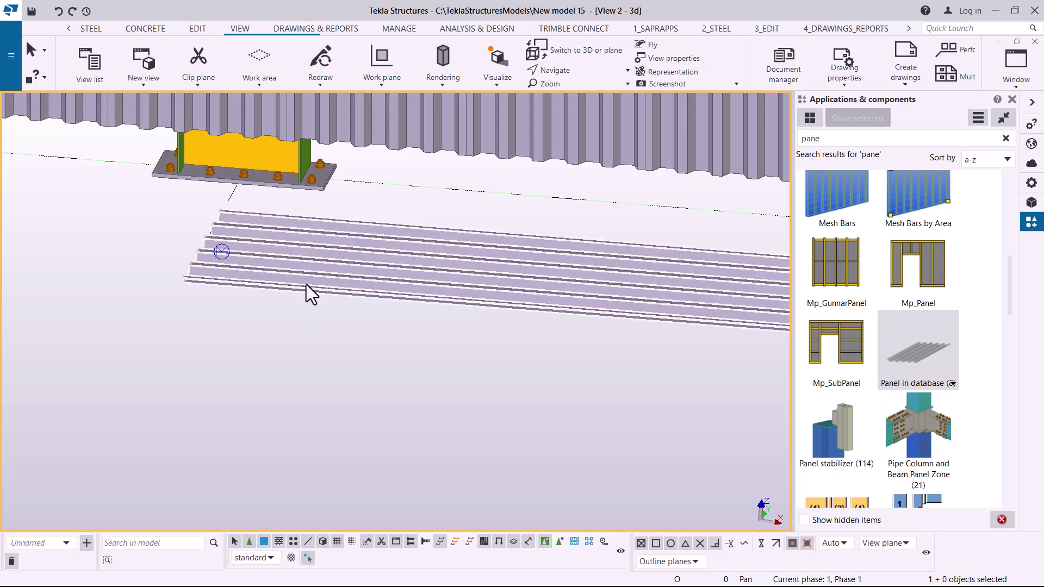
{"action": "double_click", "coordinate": [363, 275]}
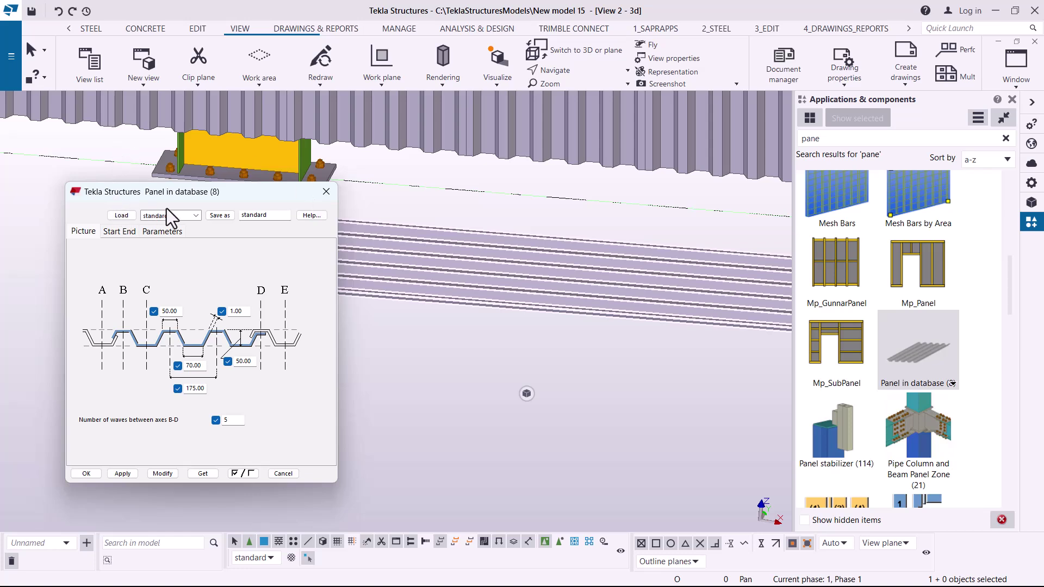
{"action": "left_click", "coordinate": [326, 192]}
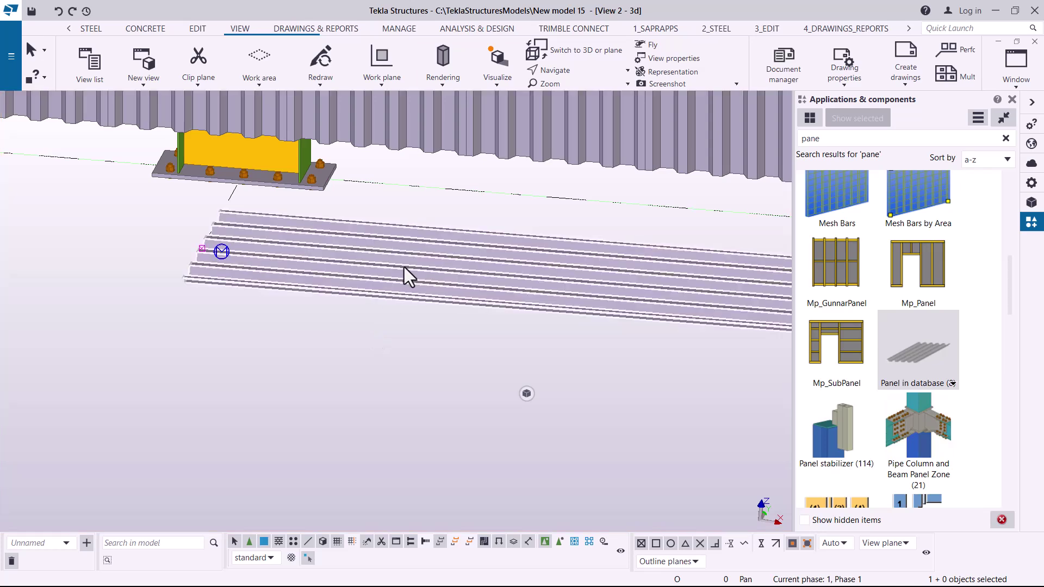
Step: Explode the placed panel component and select the resulting corrugated panel part
{"action": "right_click", "coordinate": [404, 267]}
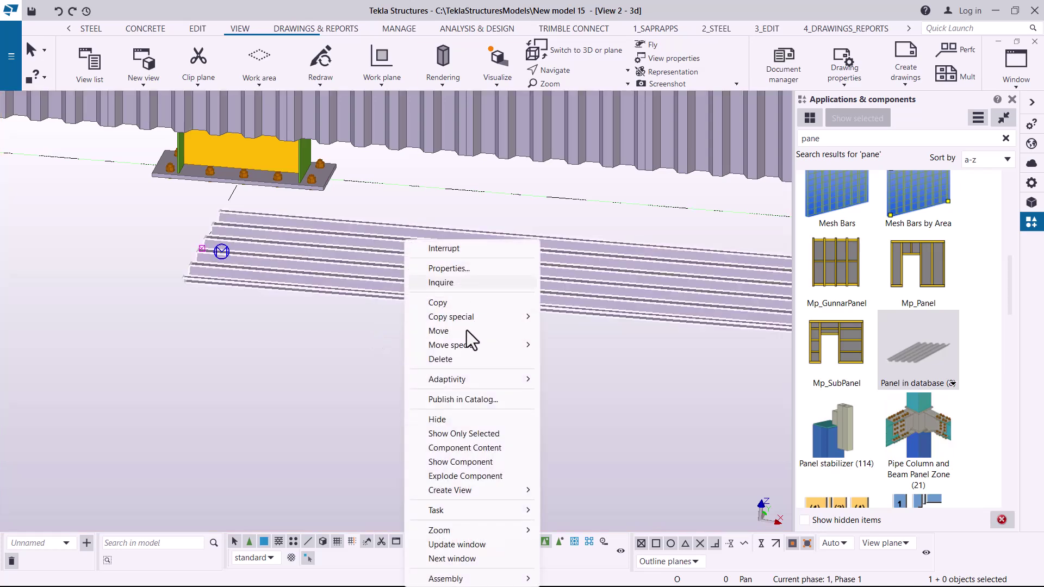
{"action": "left_click", "coordinate": [455, 477]}
{"action": "left_click", "coordinate": [454, 283]}
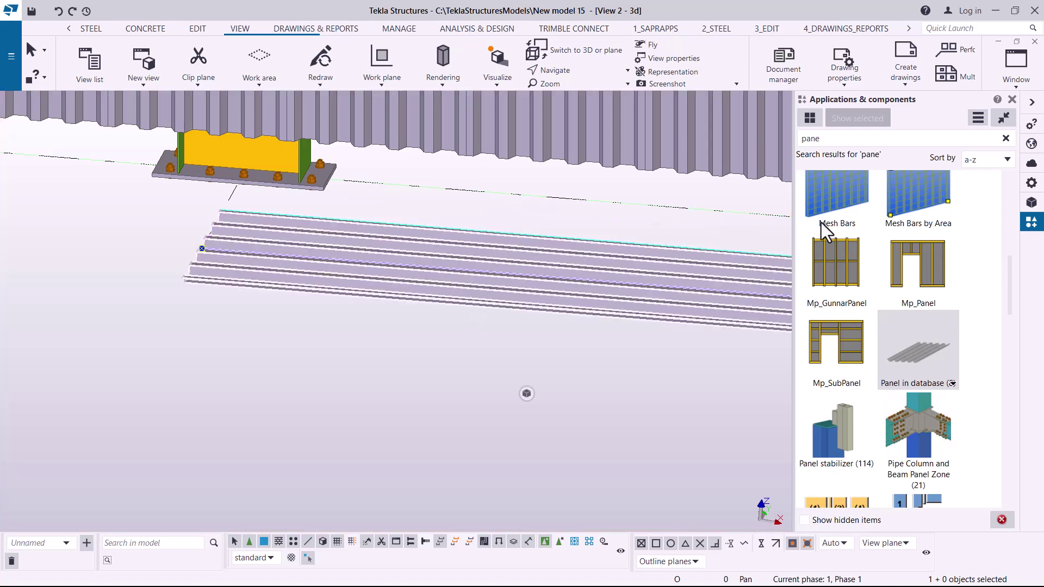
Step: Copy the profile name PANEL1 from the exploded panel part's properties
{"action": "double_click", "coordinate": [538, 294]}
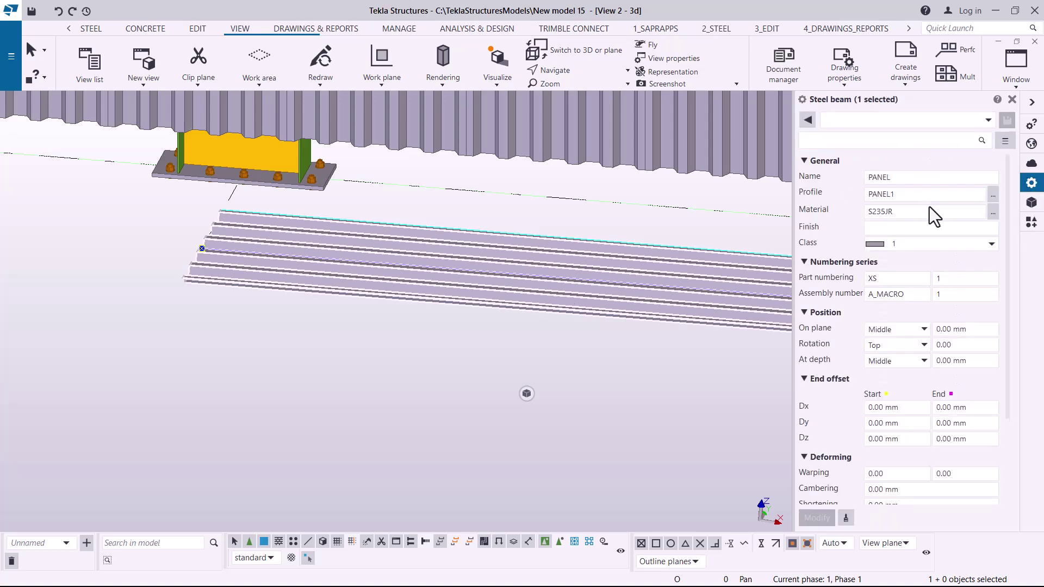
{"action": "left_click", "coordinate": [904, 198]}
{"action": "right_click", "coordinate": [876, 194]}
{"action": "left_click", "coordinate": [914, 218]}
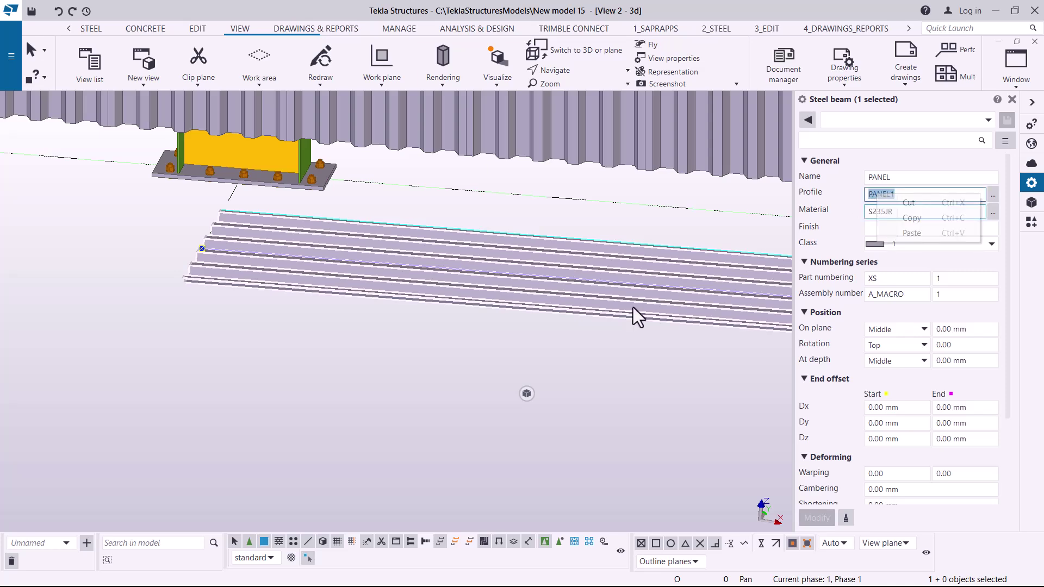
Step: Replace the profile of the bent pipe beam along the rafter with the copied PANEL1 profile
{"action": "scroll", "coordinate": [382, 389], "scroll_direction": "down", "scroll_amount": 10}
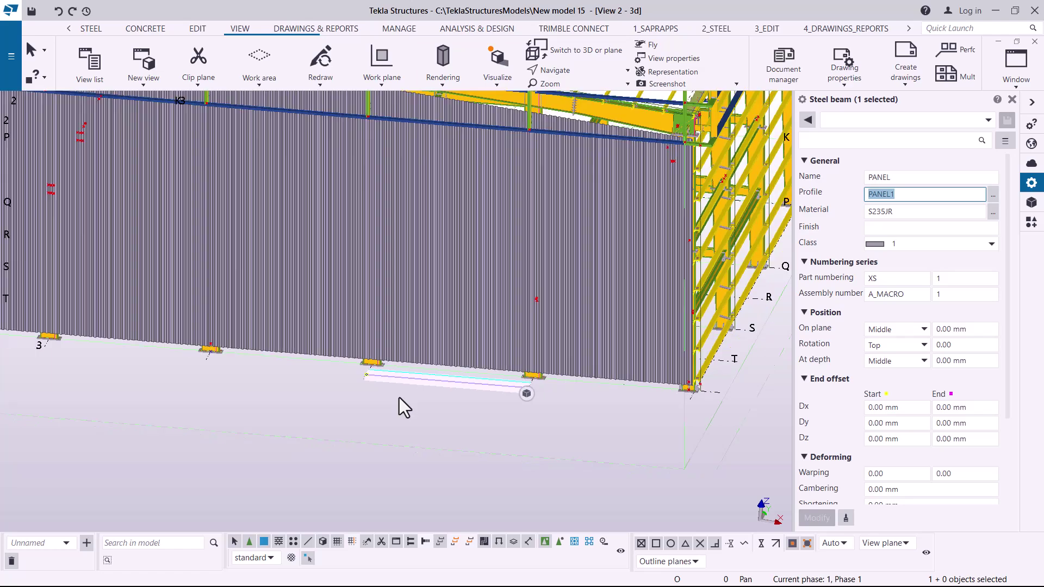
{"action": "scroll", "coordinate": [361, 242], "scroll_direction": "down", "scroll_amount": 4}
{"action": "scroll", "coordinate": [307, 197], "scroll_direction": "up", "scroll_amount": 12}
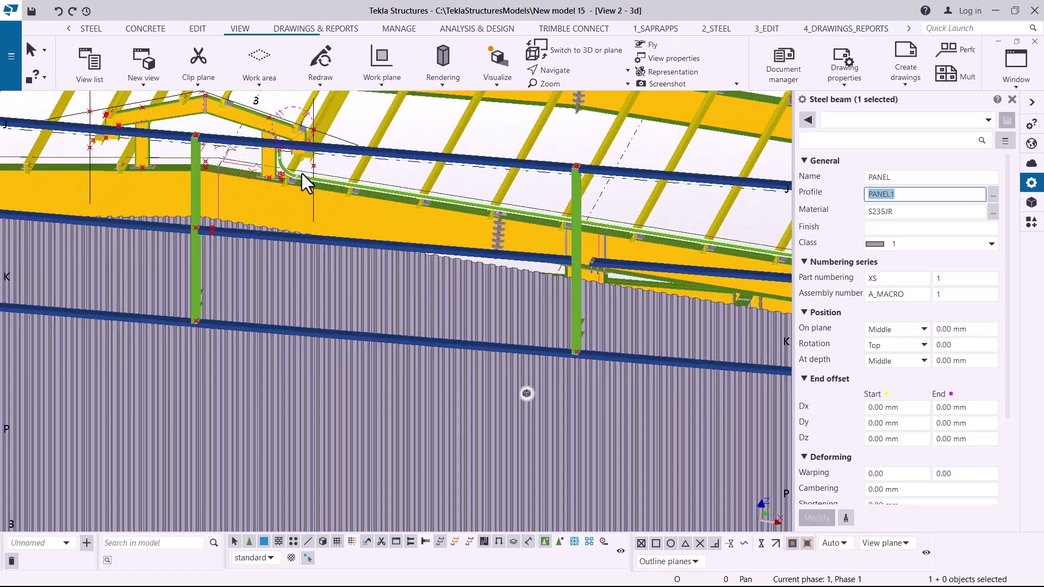
{"action": "scroll", "coordinate": [301, 174], "scroll_direction": "up", "scroll_amount": 6}
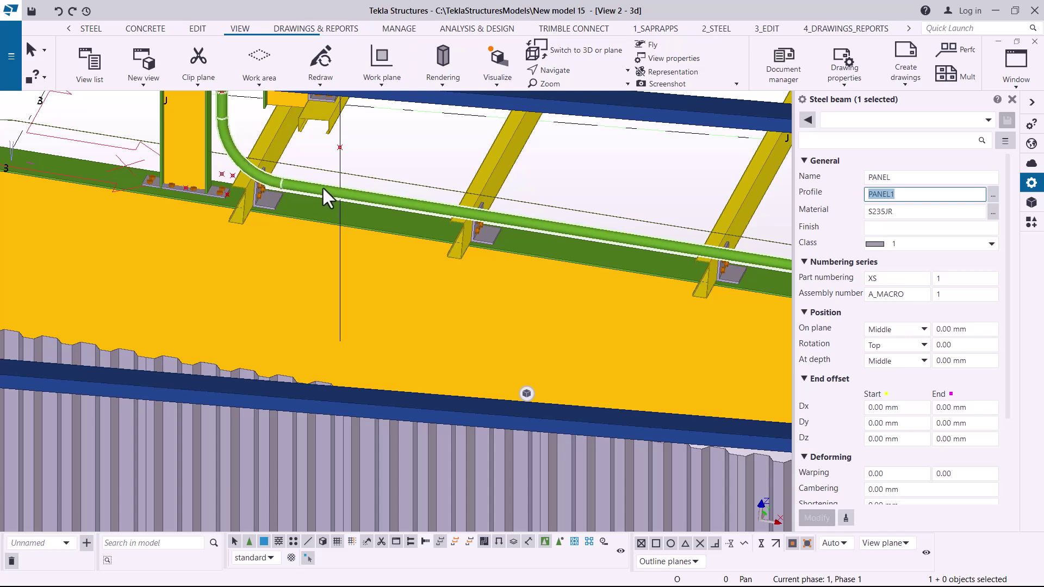
{"action": "left_click", "coordinate": [390, 200]}
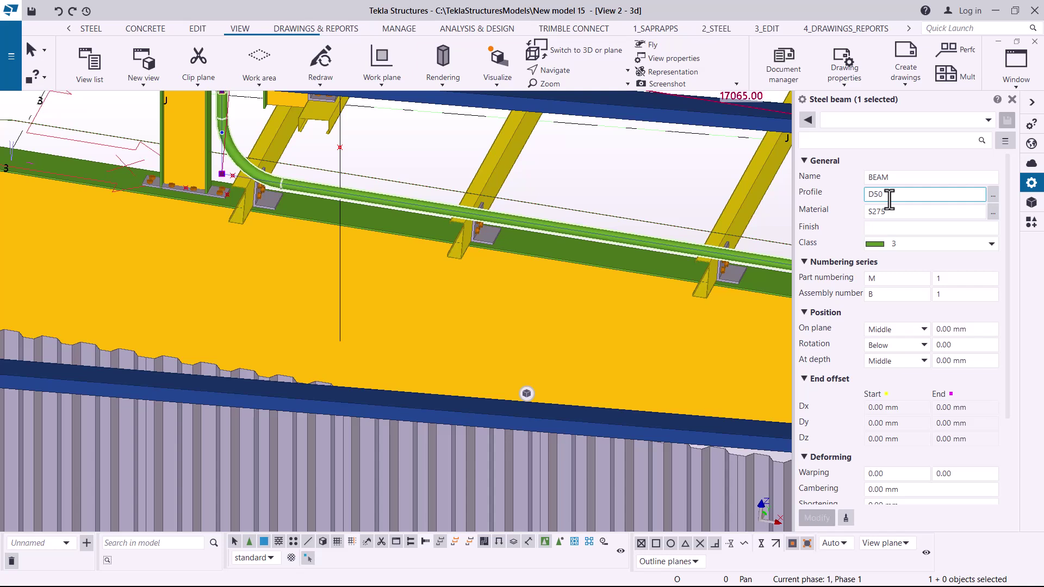
{"action": "left_click_drag", "start_coordinate": [890, 197], "coordinate": [864, 199]}
{"action": "right_click", "coordinate": [877, 194]}
{"action": "left_click", "coordinate": [914, 233]}
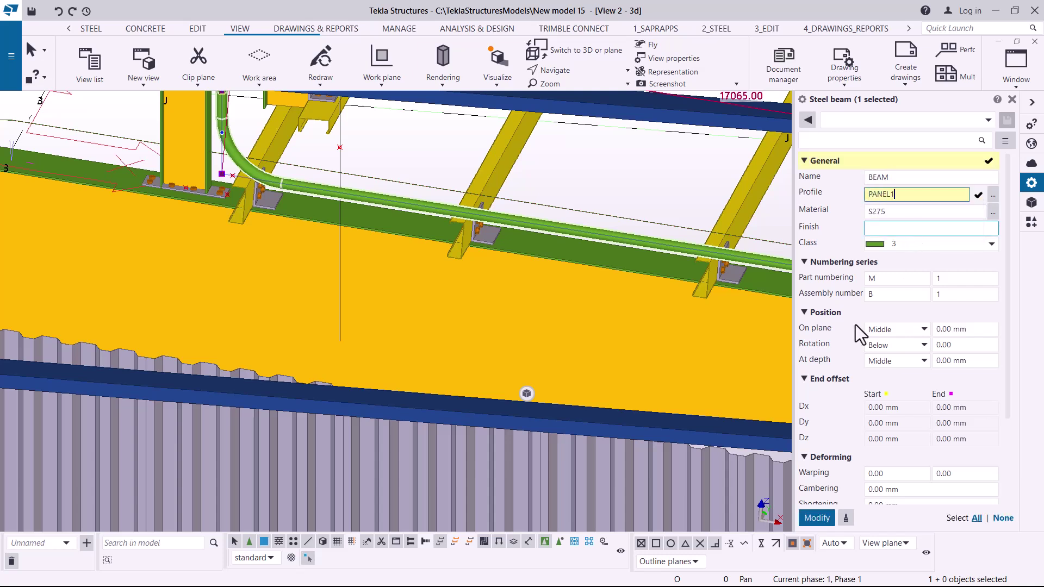
{"action": "left_click", "coordinate": [819, 518]}
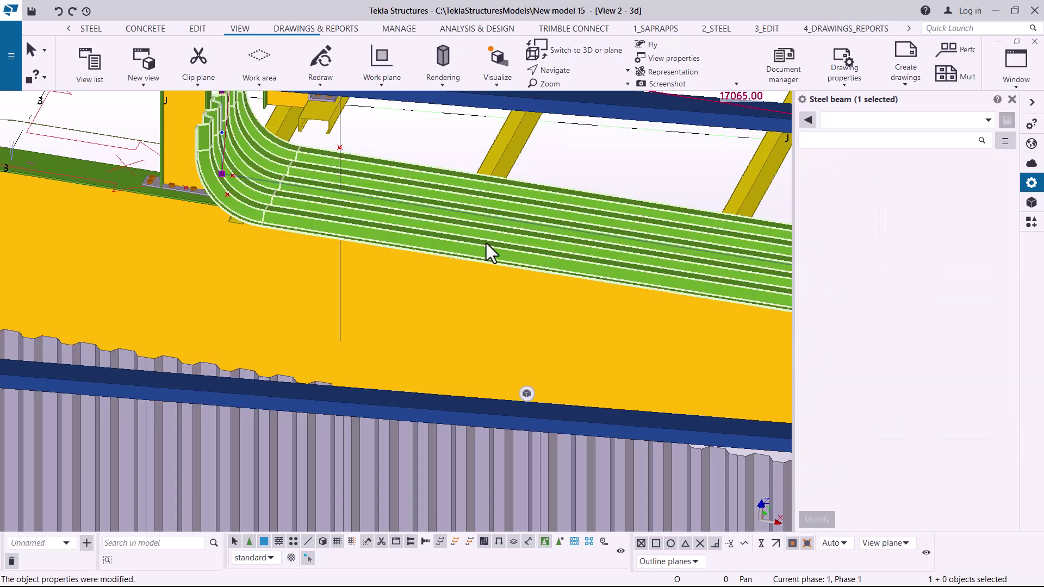
Step: Change the bent roof panel's class to 1 so its colour matches the wall cladding
{"action": "scroll", "coordinate": [361, 308], "scroll_direction": "down", "scroll_amount": 3}
{"action": "scroll", "coordinate": [508, 190], "scroll_direction": "up", "scroll_amount": 5}
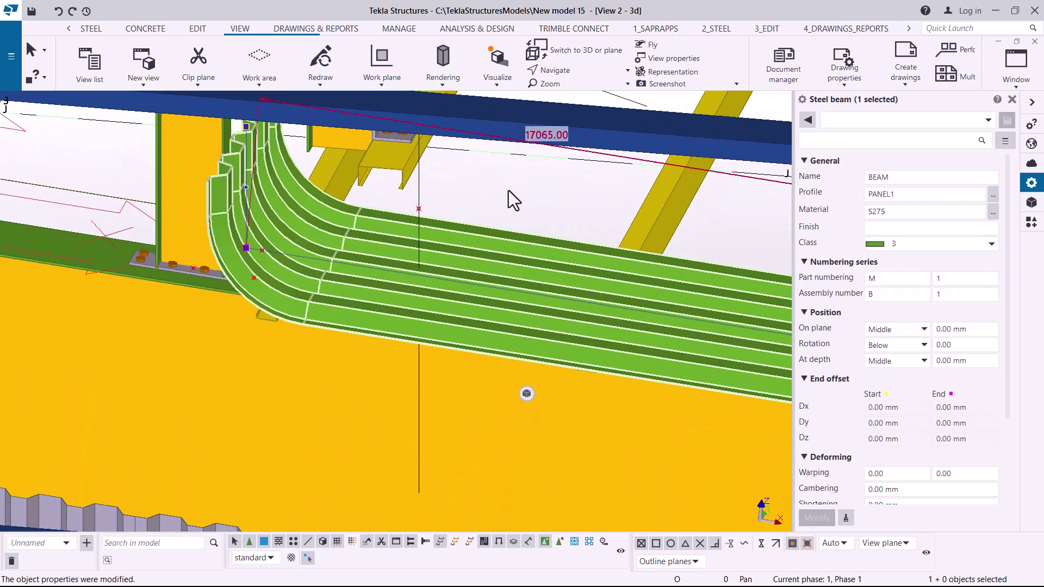
{"action": "left_click", "coordinate": [512, 243]}
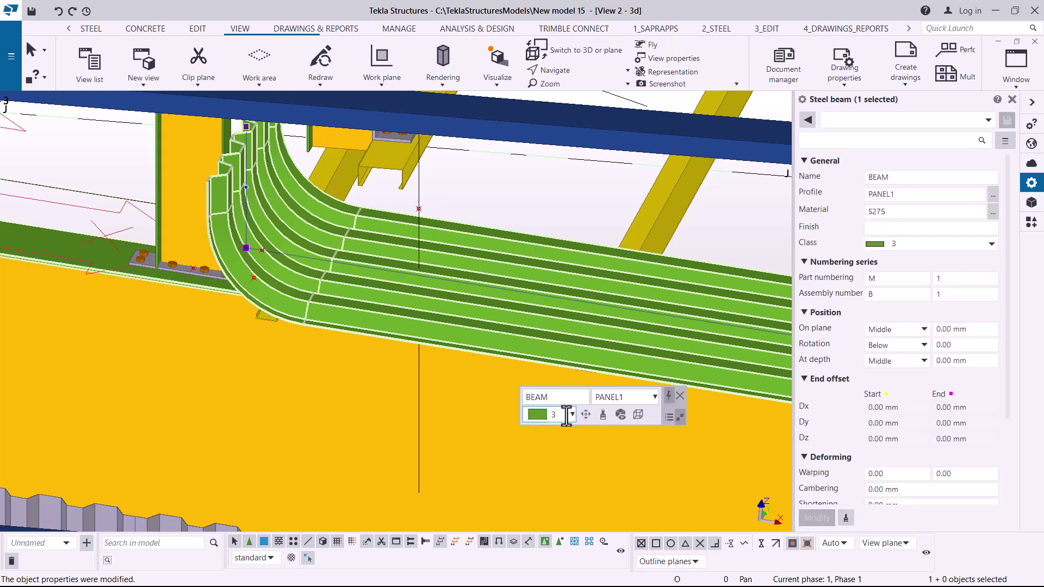
{"action": "left_click", "coordinate": [572, 415]}
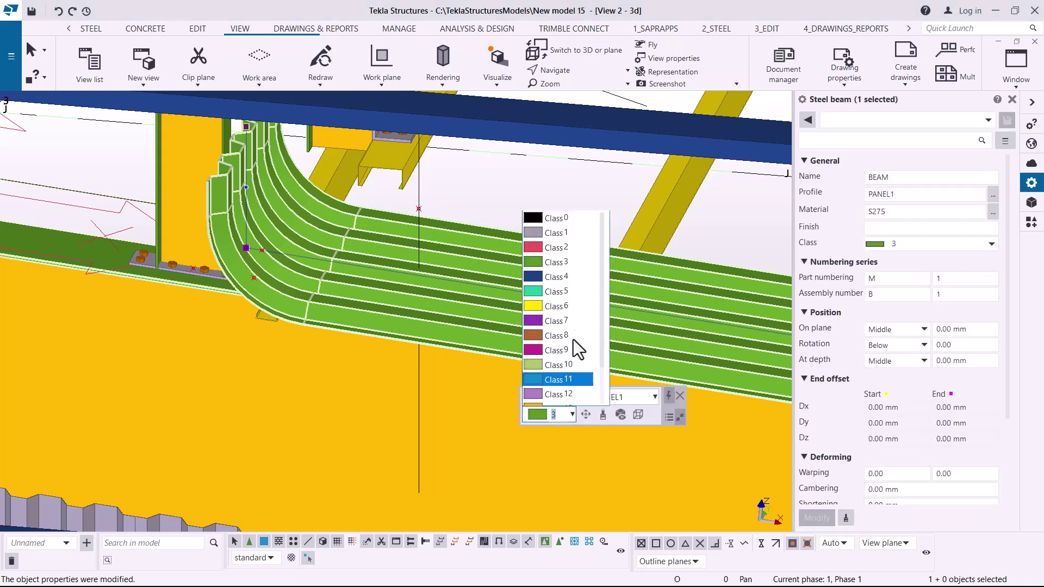
{"action": "left_click", "coordinate": [560, 236]}
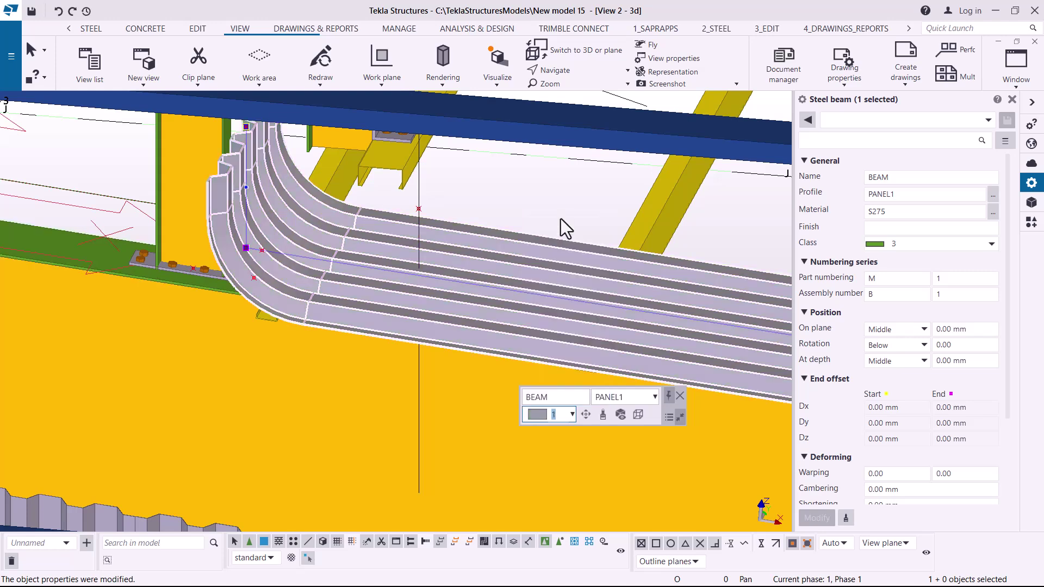
Step: Set the bent PANEL1 roof panel's on-plane position to Left
{"action": "left_click", "coordinate": [560, 70]}
{"action": "left_click", "coordinate": [565, 90]}
{"action": "mouse_move", "coordinate": [326, 239]}
{"action": "middle_mouse_down", "text": "ctrl"}
{"action": "mouse_move", "coordinate": [381, 196]}
{"action": "mouse_move", "coordinate": [335, 169]}
{"action": "mouse_move", "coordinate": [292, 210]}
{"action": "mouse_move", "coordinate": [215, 226]}
{"action": "mouse_move", "coordinate": [235, 237]}
{"action": "mouse_move", "coordinate": [245, 280]}
{"action": "mouse_move", "coordinate": [233, 294]}
{"action": "mouse_move", "coordinate": [261, 275]}
{"action": "mouse_move", "coordinate": [200, 275]}
{"action": "mouse_move", "coordinate": [239, 269]}
{"action": "mouse_move", "coordinate": [241, 278]}
{"action": "middle_mouse_up", "text": "ctrl"}
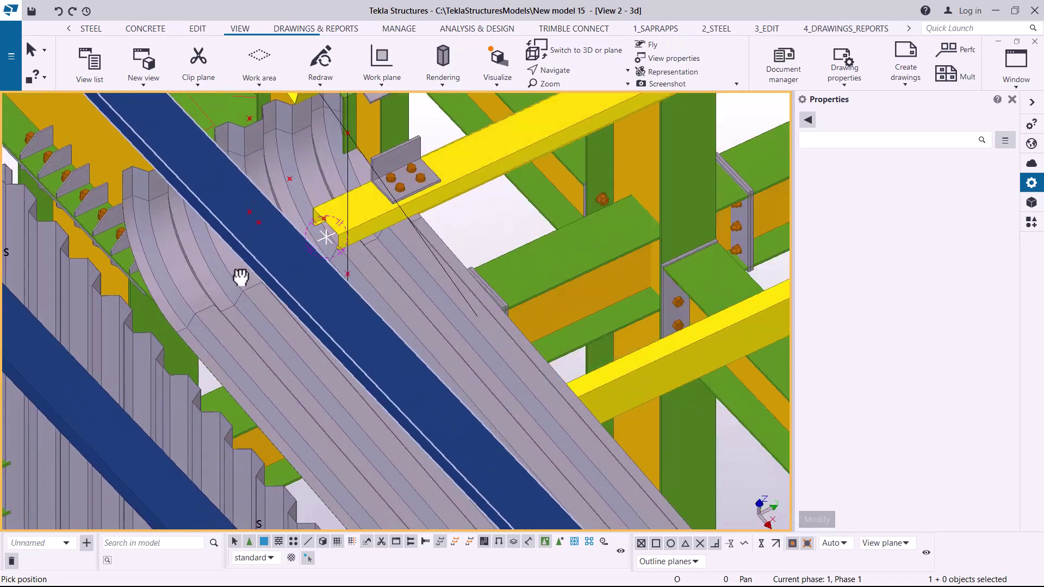
{"action": "right_click", "coordinate": [493, 234]}
{"action": "left_click", "coordinate": [523, 388]}
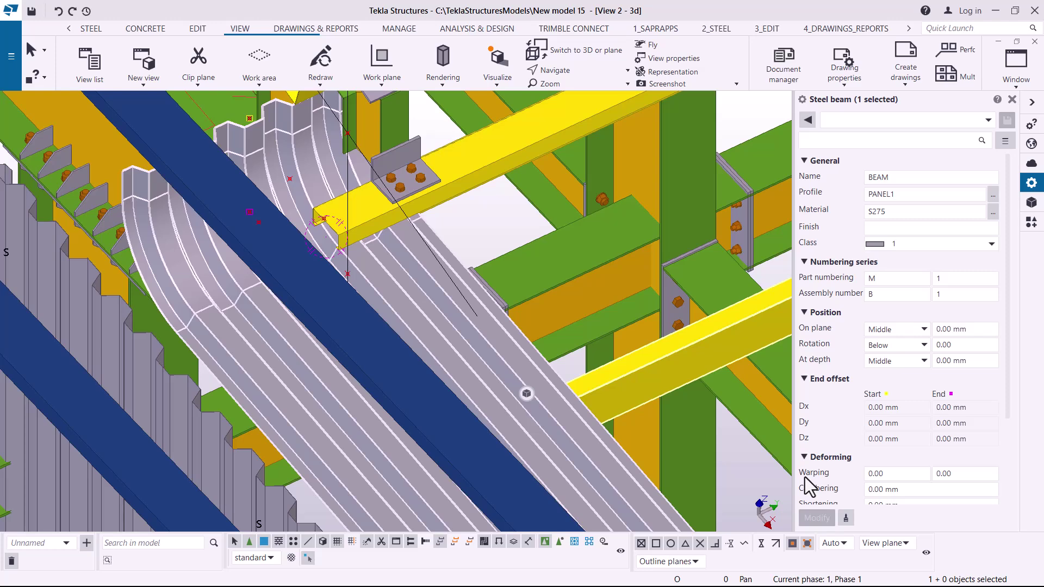
{"action": "scroll", "coordinate": [403, 266], "scroll_direction": "up", "scroll_amount": 1}
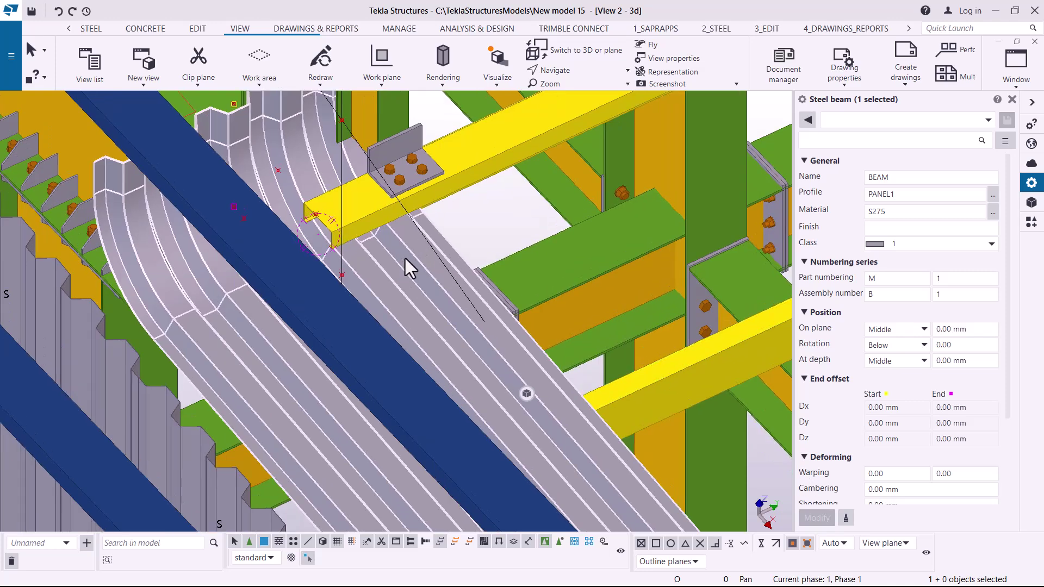
{"action": "left_click", "coordinate": [924, 330]}
{"action": "left_click", "coordinate": [890, 370]}
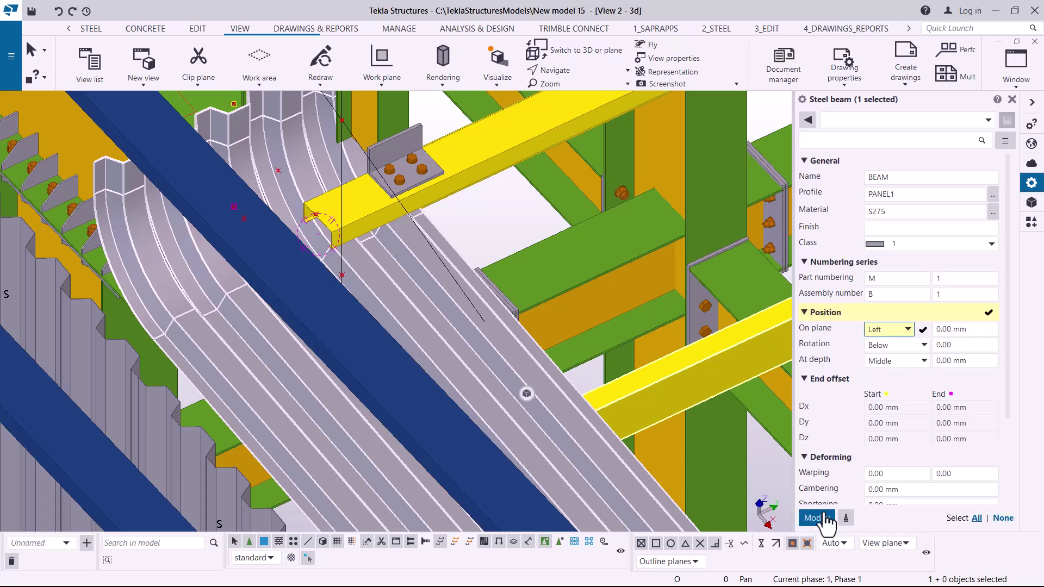
{"action": "left_click", "coordinate": [817, 520]}
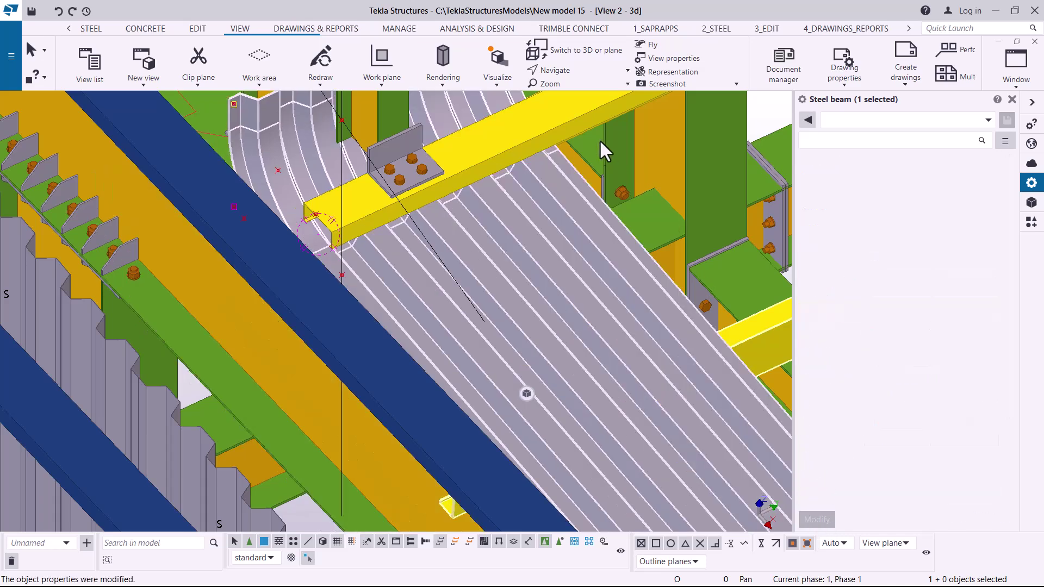
Step: Examine the repositioned bent panel along the rafter and where its lower end meets the eaves corner
{"action": "left_click", "coordinate": [560, 70]}
{"action": "left_click", "coordinate": [569, 99]}
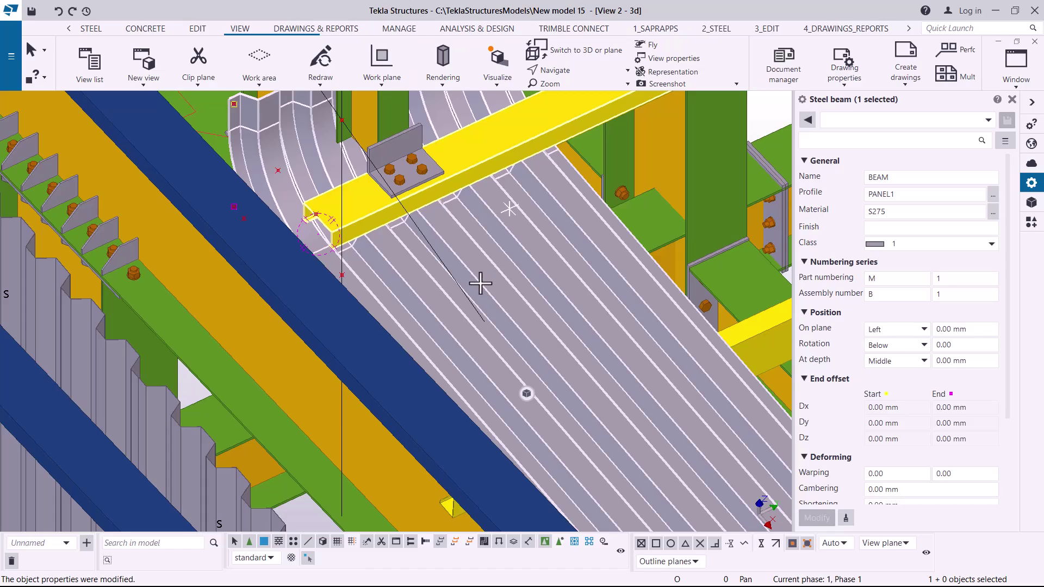
{"action": "left_click_drag", "start_coordinate": [496, 265], "coordinate": [278, 232]}
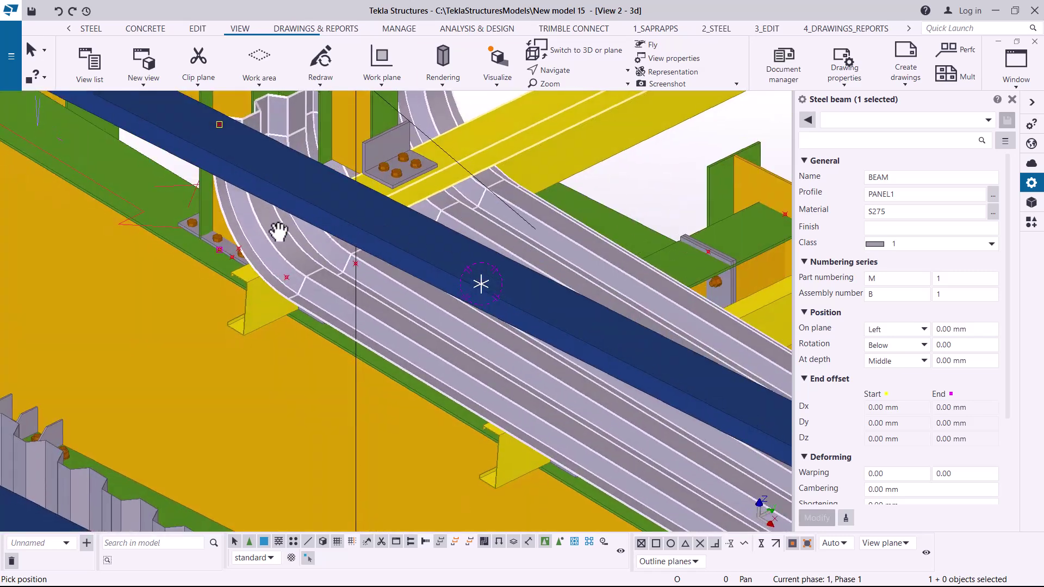
{"action": "scroll", "coordinate": [326, 274], "scroll_direction": "down", "scroll_amount": 5}
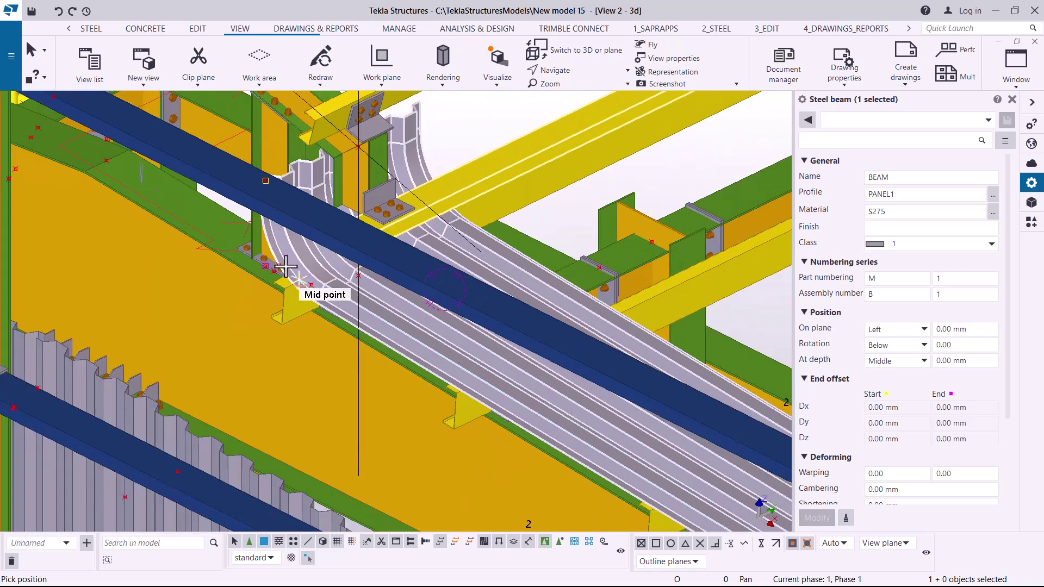
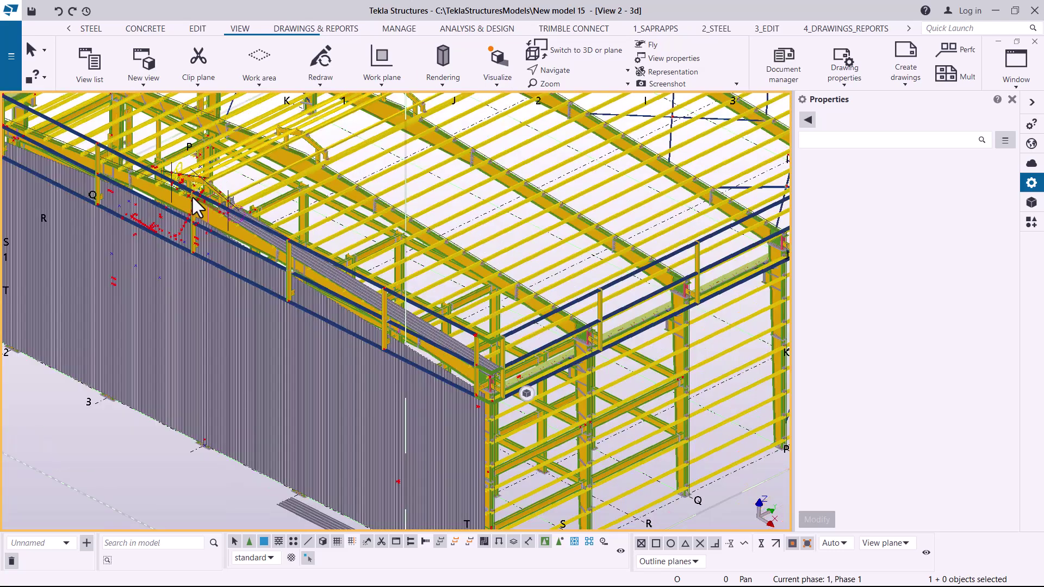
{"action": "scroll", "coordinate": [452, 350], "scroll_direction": "up", "scroll_amount": 5}
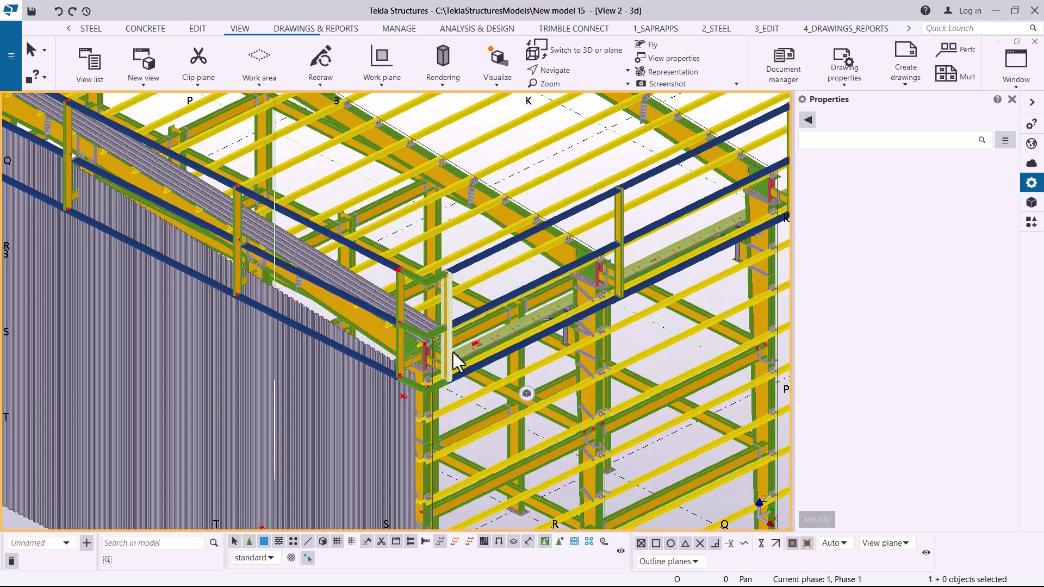
{"action": "scroll", "coordinate": [443, 340], "scroll_direction": "up", "scroll_amount": 4}
{"action": "scroll", "coordinate": [409, 329], "scroll_direction": "up", "scroll_amount": 8}
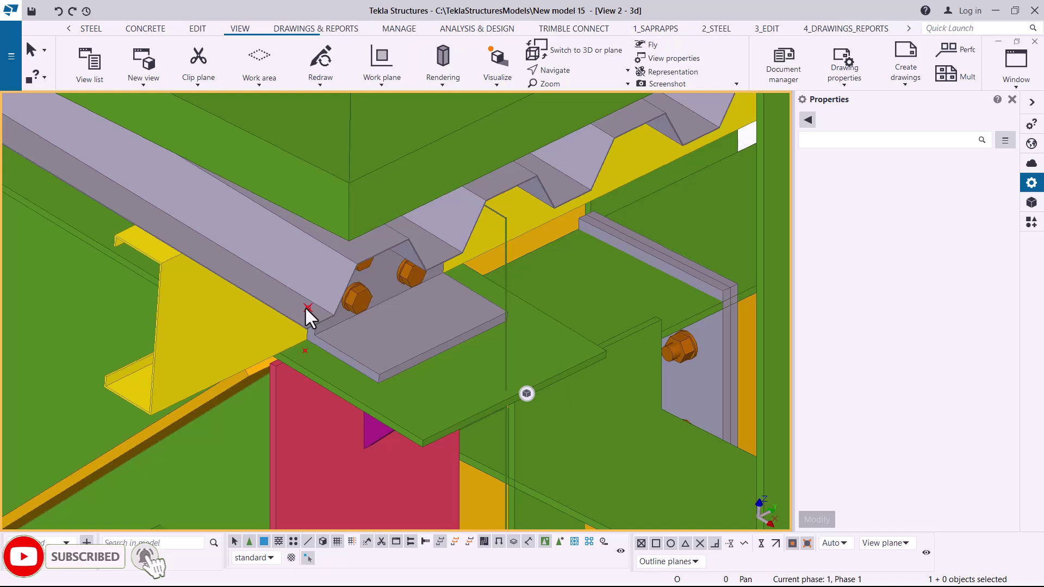
Step: Measure the distance along the eaves from the roof panel's corner at grid T to the opposite end of the building near grid A
{"action": "mouse_move", "coordinate": [205, 40]}
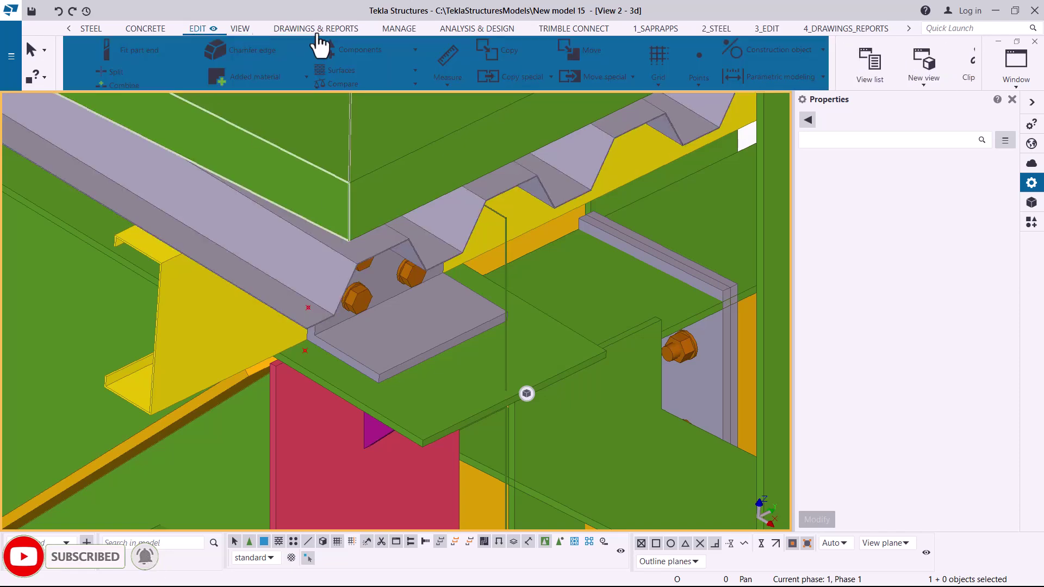
{"action": "left_click", "coordinate": [525, 84]}
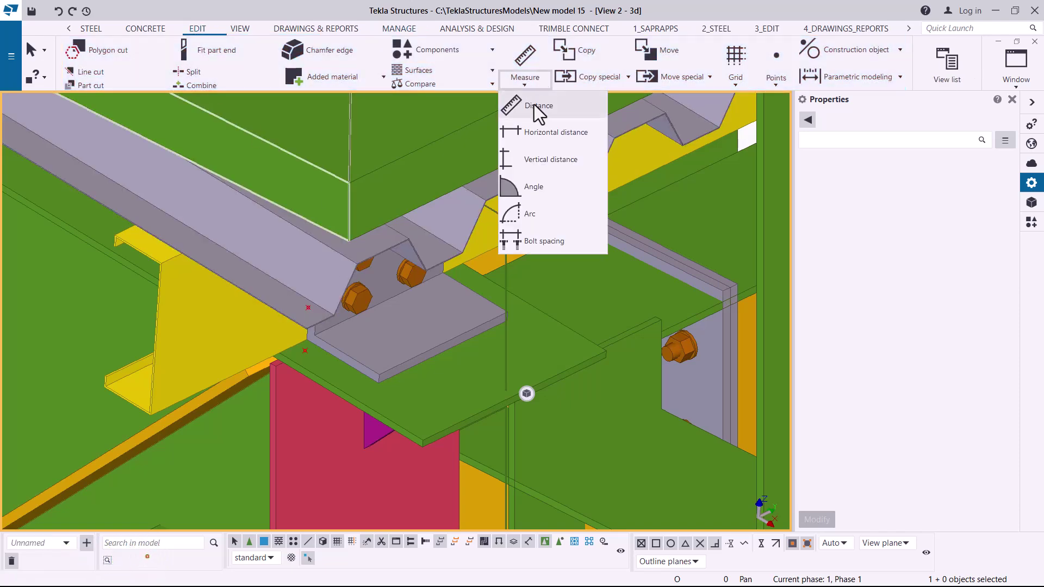
{"action": "left_click", "coordinate": [538, 108]}
{"action": "scroll", "coordinate": [540, 401], "scroll_direction": "up", "scroll_amount": 5}
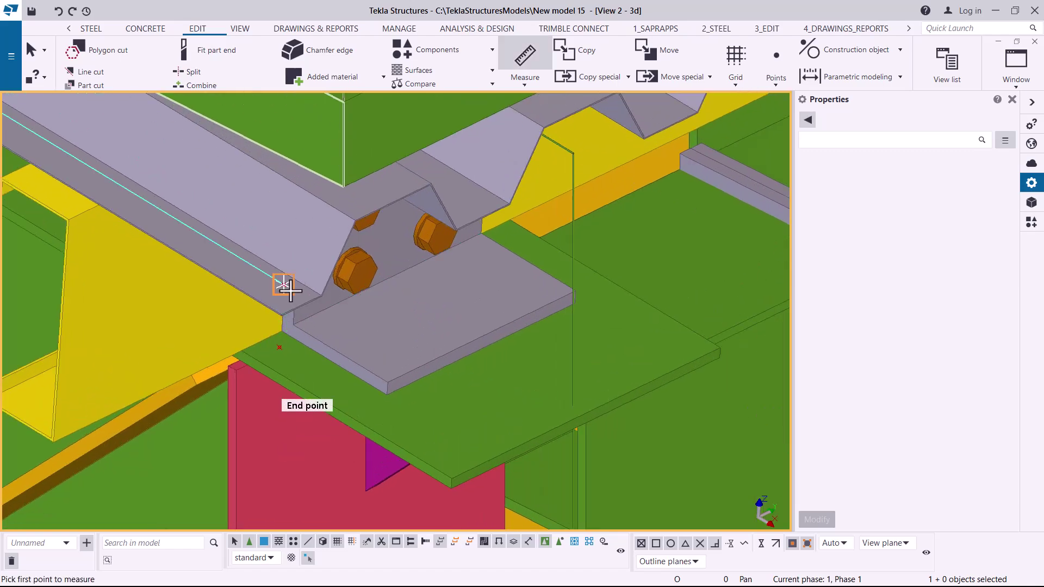
{"action": "left_click", "coordinate": [212, 350]}
{"action": "scroll", "coordinate": [213, 356], "scroll_direction": "down", "scroll_amount": 10}
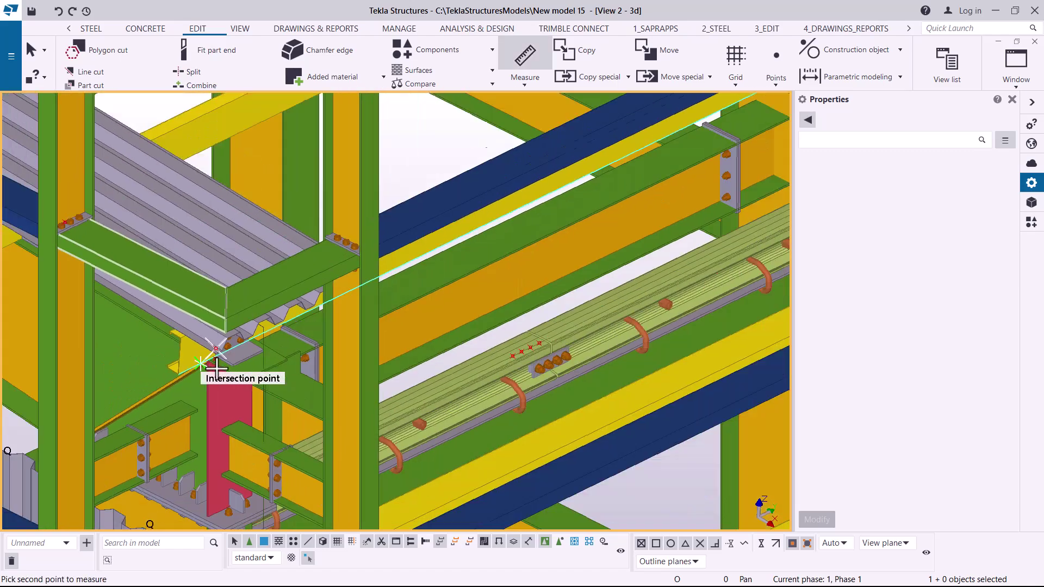
{"action": "scroll", "coordinate": [231, 380], "scroll_direction": "down", "scroll_amount": 8}
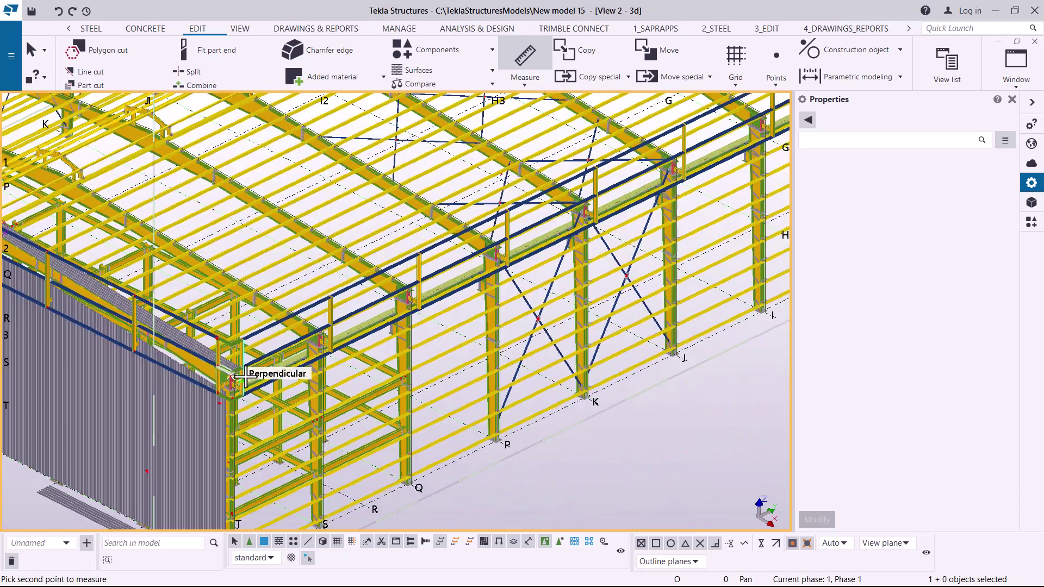
{"action": "scroll", "coordinate": [251, 375], "scroll_direction": "down", "scroll_amount": 3}
{"action": "scroll", "coordinate": [607, 187], "scroll_direction": "up", "scroll_amount": 6}
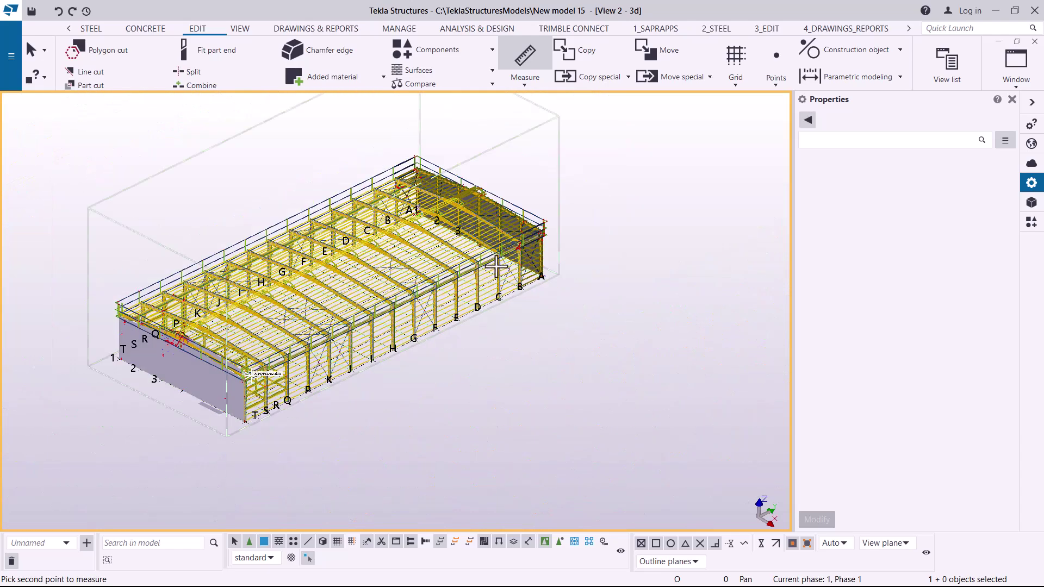
{"action": "scroll", "coordinate": [601, 191], "scroll_direction": "up", "scroll_amount": 10}
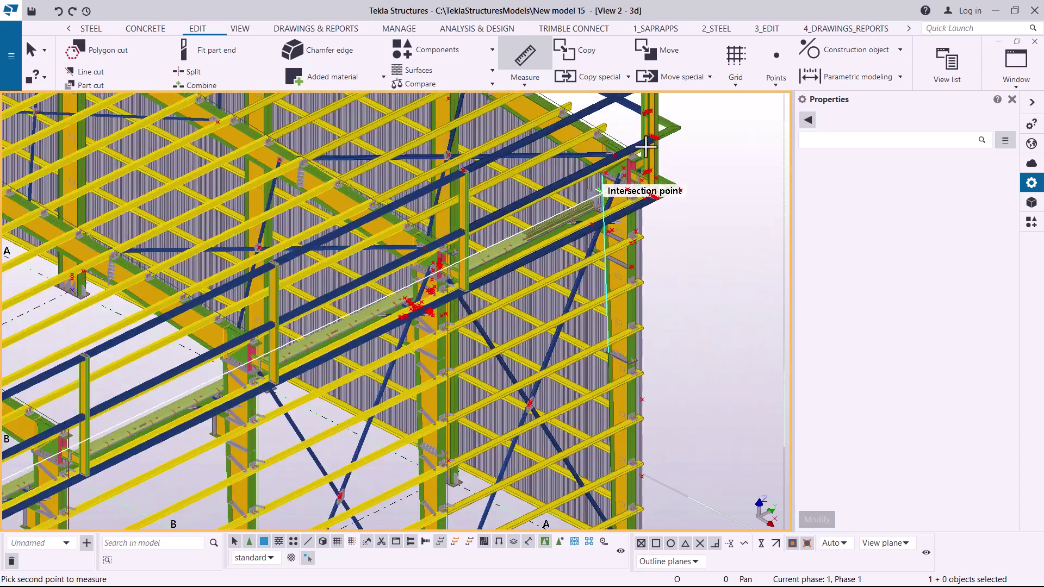
{"action": "scroll", "coordinate": [682, 129], "scroll_direction": "up", "scroll_amount": 4}
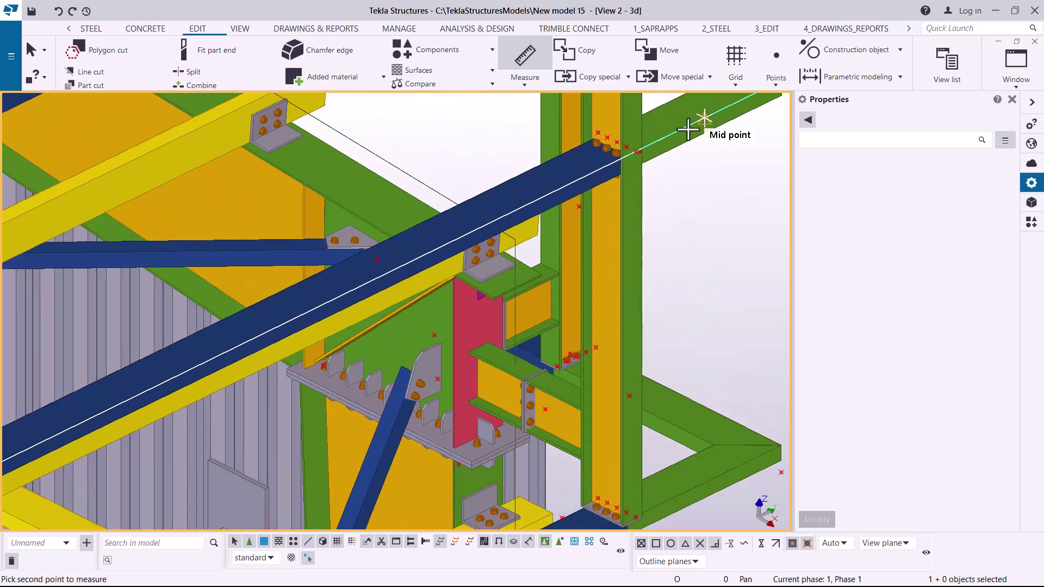
{"action": "left_click", "coordinate": [557, 223]}
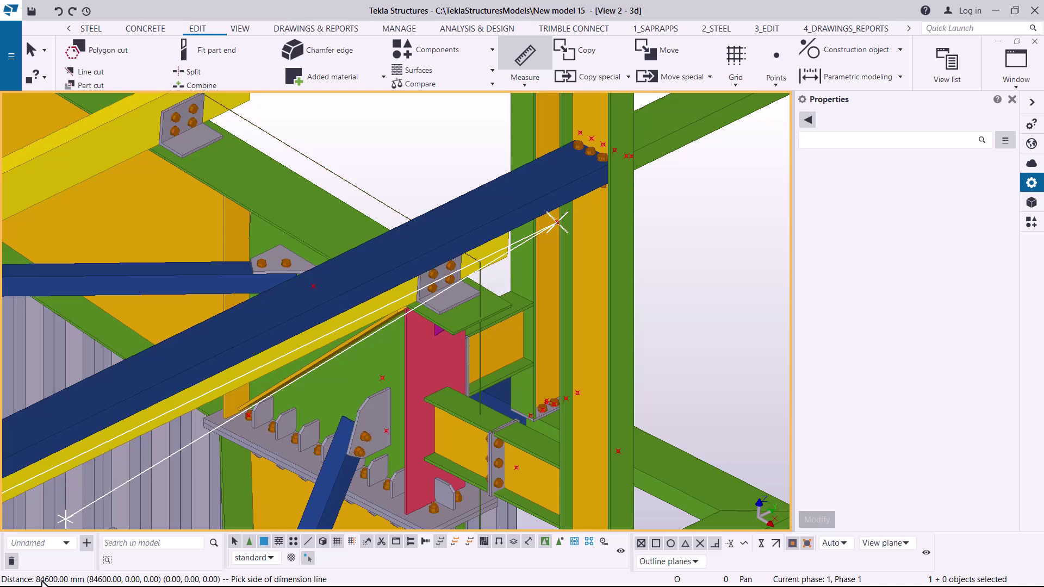
{"action": "right_click", "coordinate": [415, 134]}
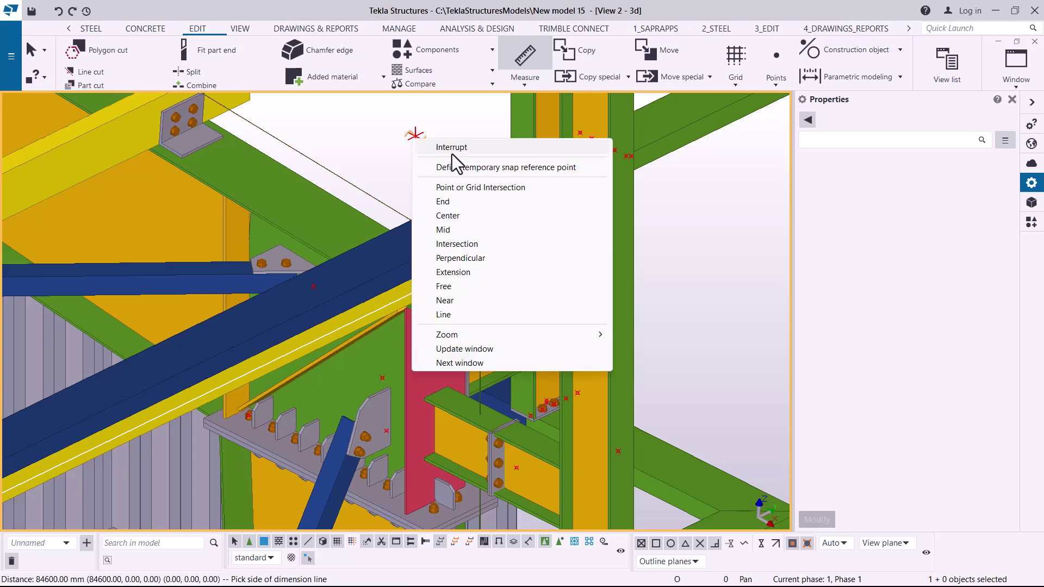
{"action": "left_click", "coordinate": [453, 149]}
Step: Copy the bent roof panel linearly along the building with dY 900 mm and 93 copies
{"action": "scroll", "coordinate": [655, 194], "scroll_direction": "down", "scroll_amount": 5}
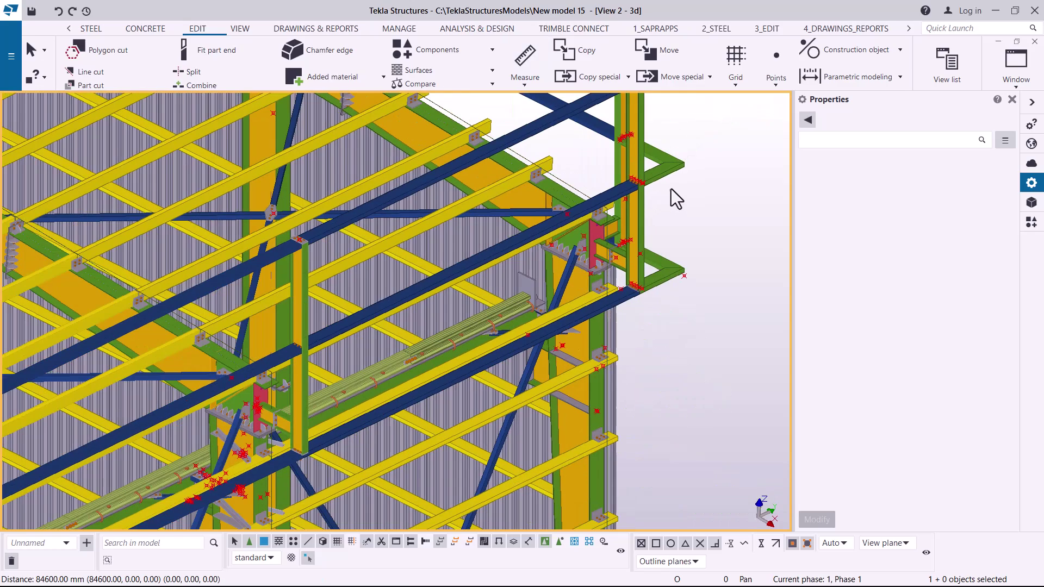
{"action": "scroll", "coordinate": [677, 187], "scroll_direction": "down", "scroll_amount": 10}
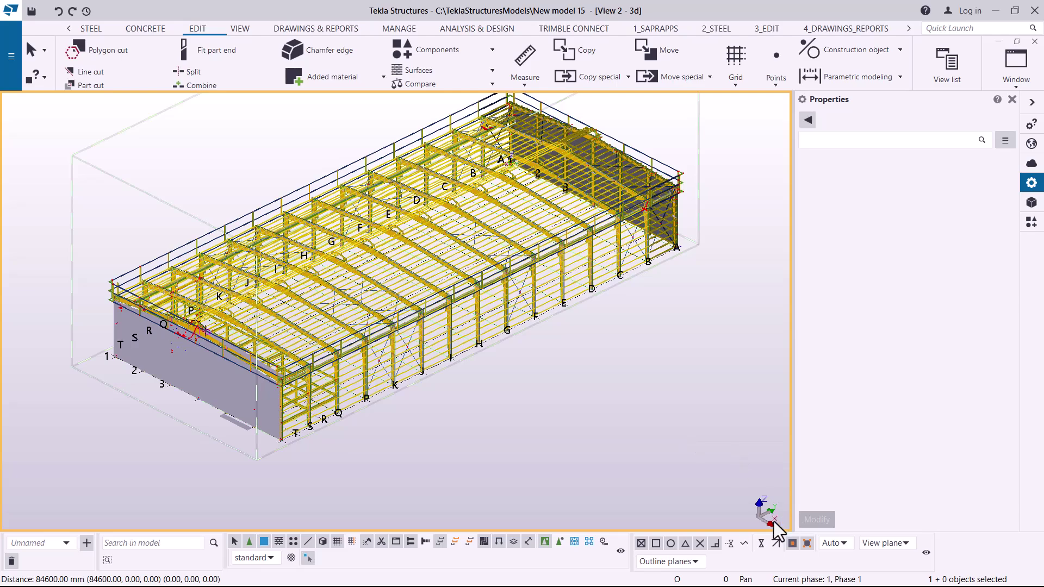
{"action": "scroll", "coordinate": [235, 367], "scroll_direction": "up", "scroll_amount": 10}
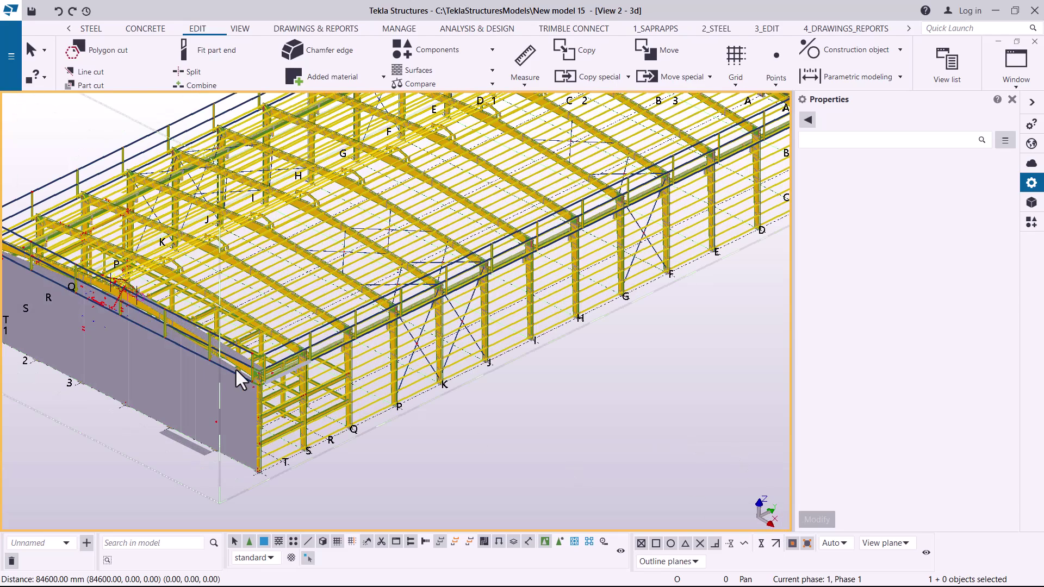
{"action": "scroll", "coordinate": [239, 324], "scroll_direction": "up", "scroll_amount": 3}
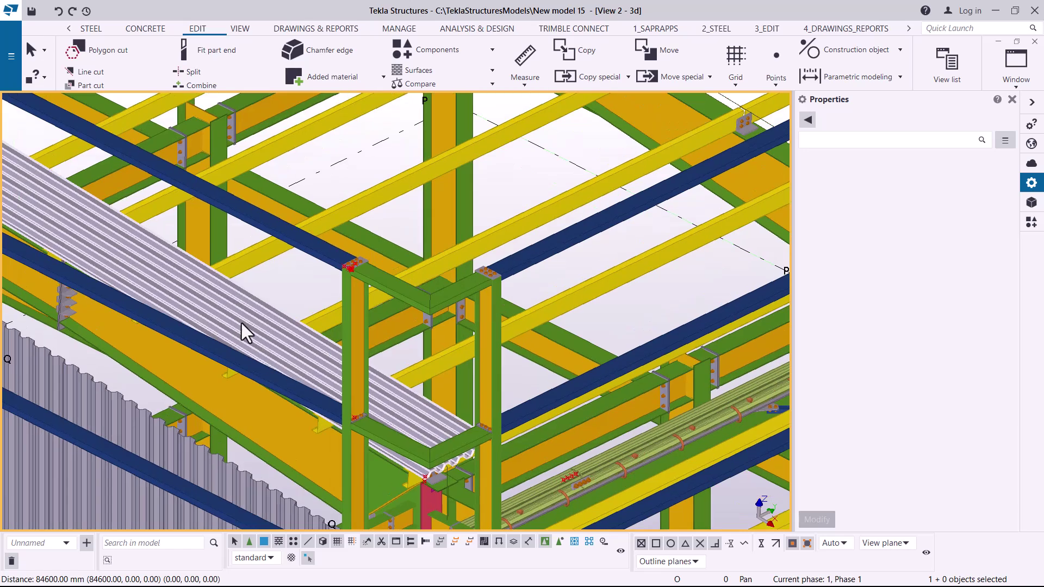
{"action": "scroll", "coordinate": [461, 380], "scroll_direction": "down", "scroll_amount": 5}
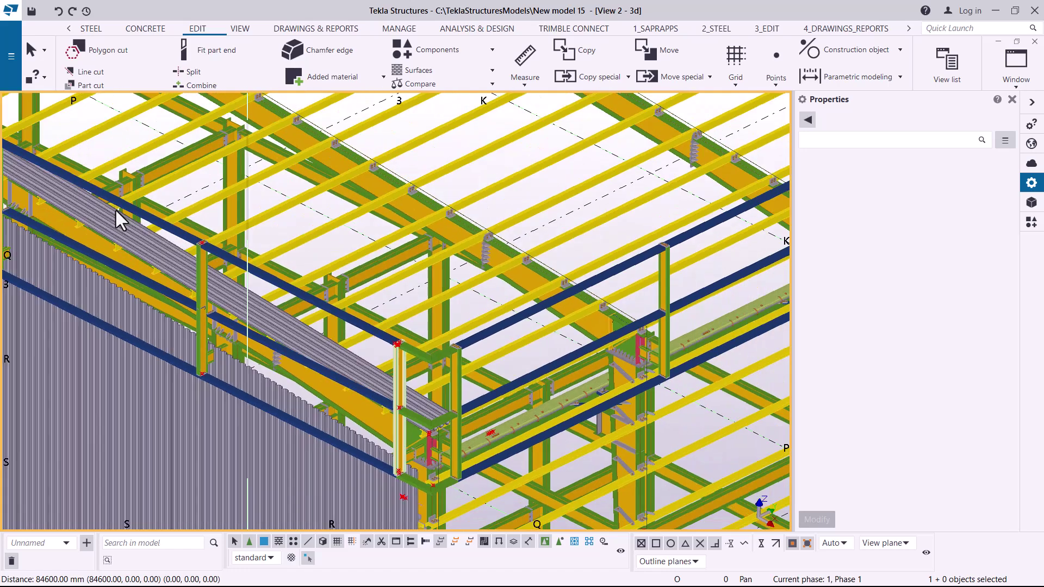
{"action": "scroll", "coordinate": [359, 369], "scroll_direction": "up", "scroll_amount": 4}
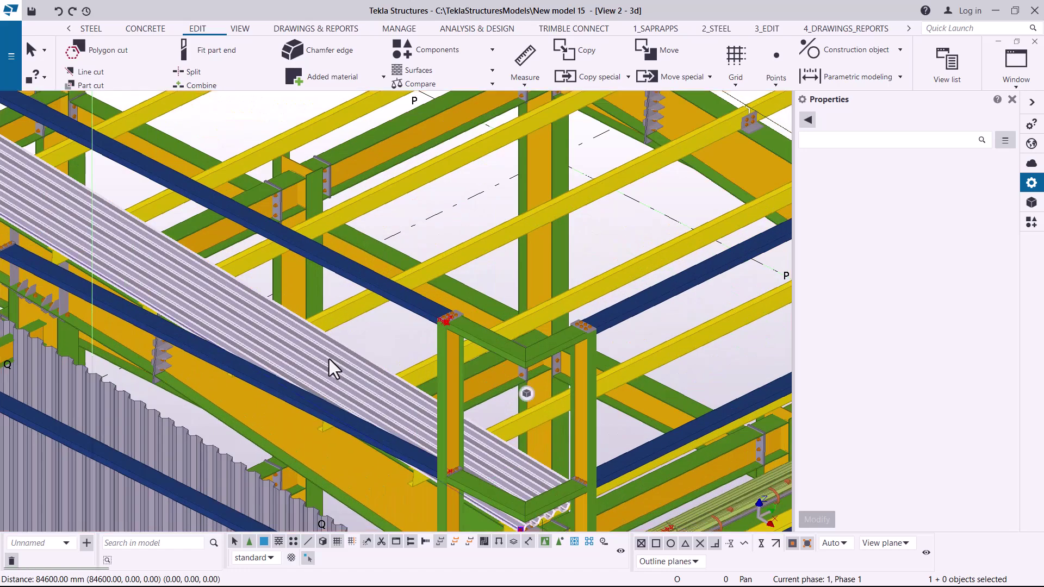
{"action": "left_click", "coordinate": [329, 359]}
{"action": "right_click", "coordinate": [328, 359]}
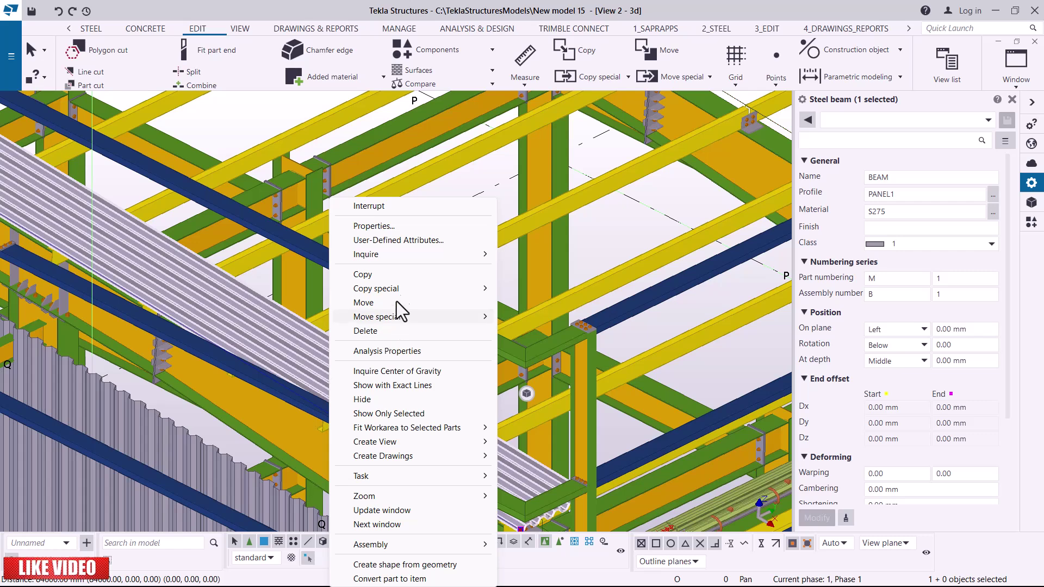
{"action": "mouse_move", "coordinate": [413, 289]}
{"action": "left_click", "coordinate": [530, 292]}
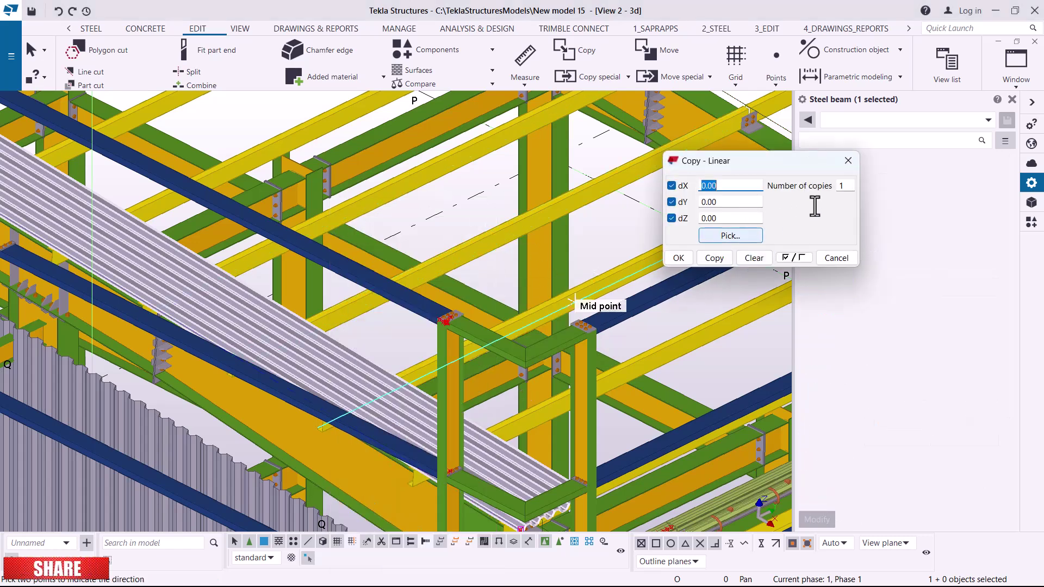
{"action": "key", "text": "Tab"}
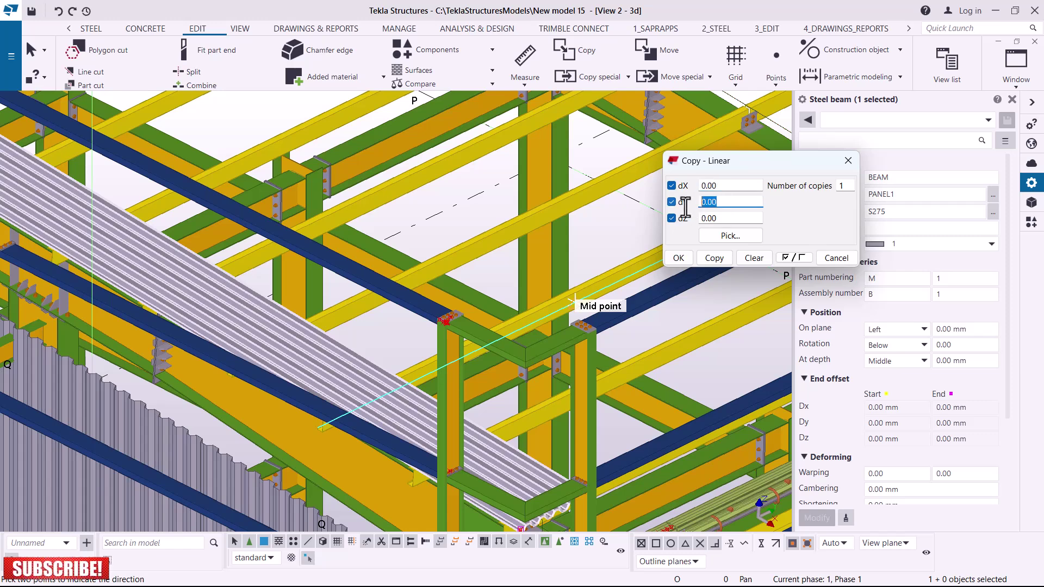
{"action": "key", "text": "BackSpace"}
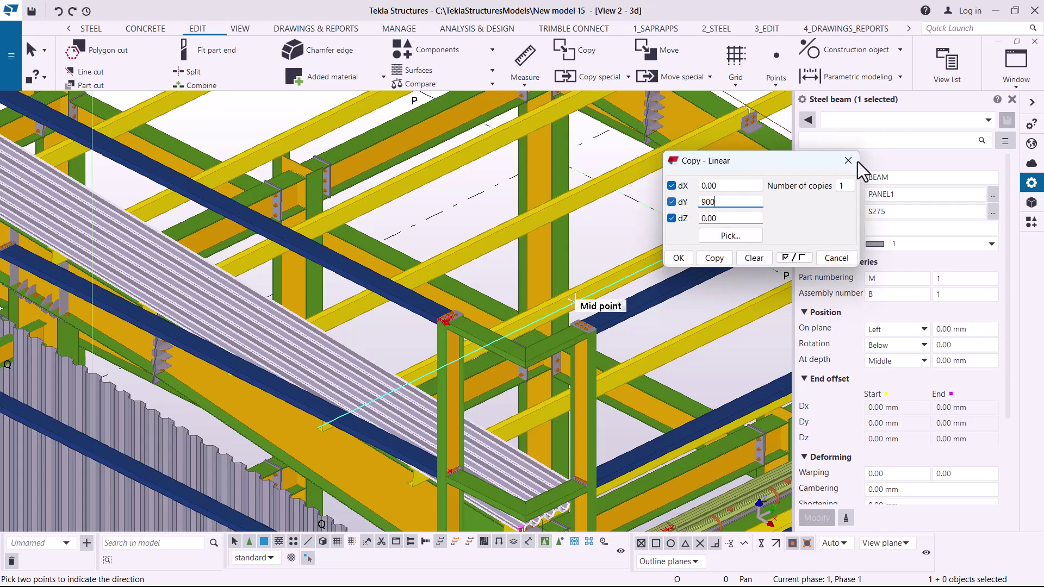
{"action": "double_click", "coordinate": [831, 183]}
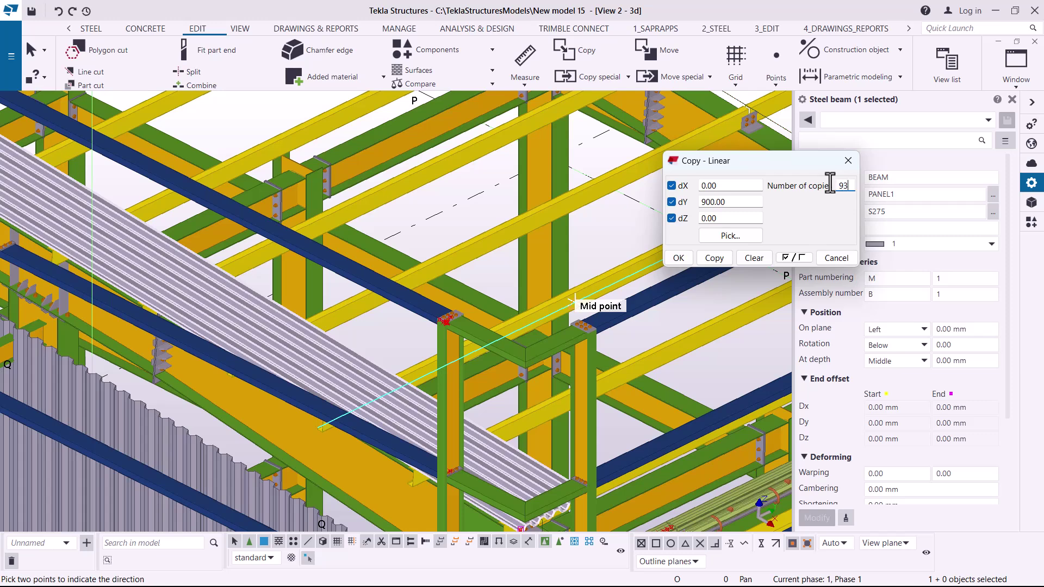
{"action": "left_click", "coordinate": [722, 258]}
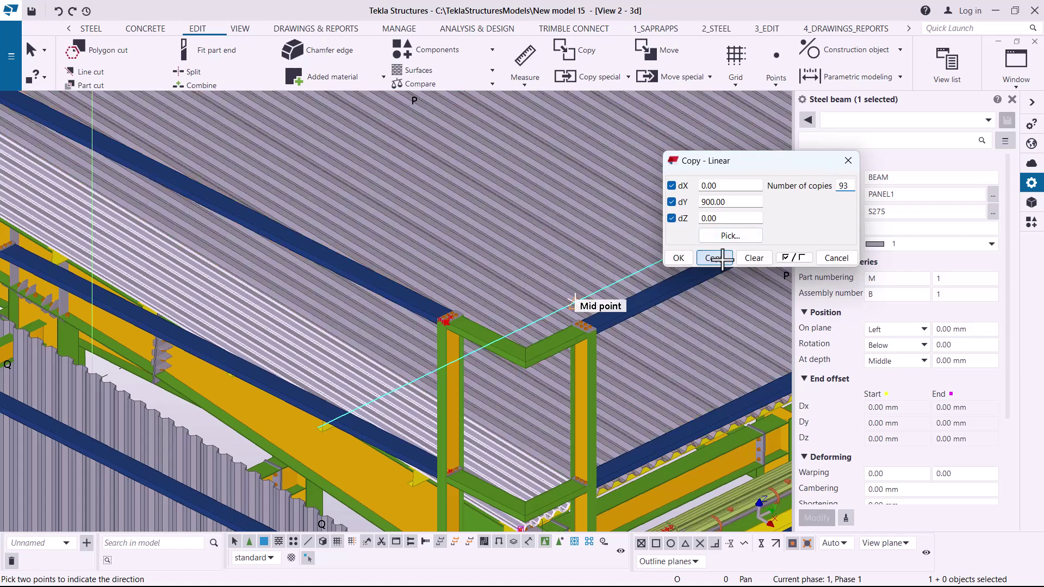
{"action": "left_click", "coordinate": [679, 257]}
{"action": "scroll", "coordinate": [424, 299], "scroll_direction": "down", "scroll_amount": 5}
{"action": "scroll", "coordinate": [302, 289], "scroll_direction": "down", "scroll_amount": 8}
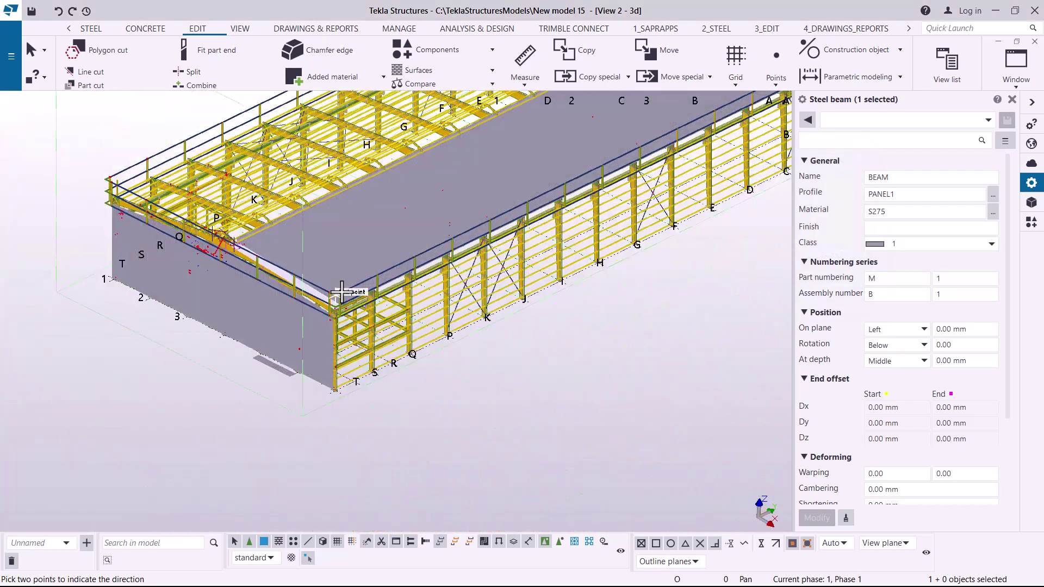
{"action": "scroll", "coordinate": [341, 292], "scroll_direction": "down", "scroll_amount": 4}
{"action": "scroll", "coordinate": [506, 114], "scroll_direction": "up", "scroll_amount": 10}
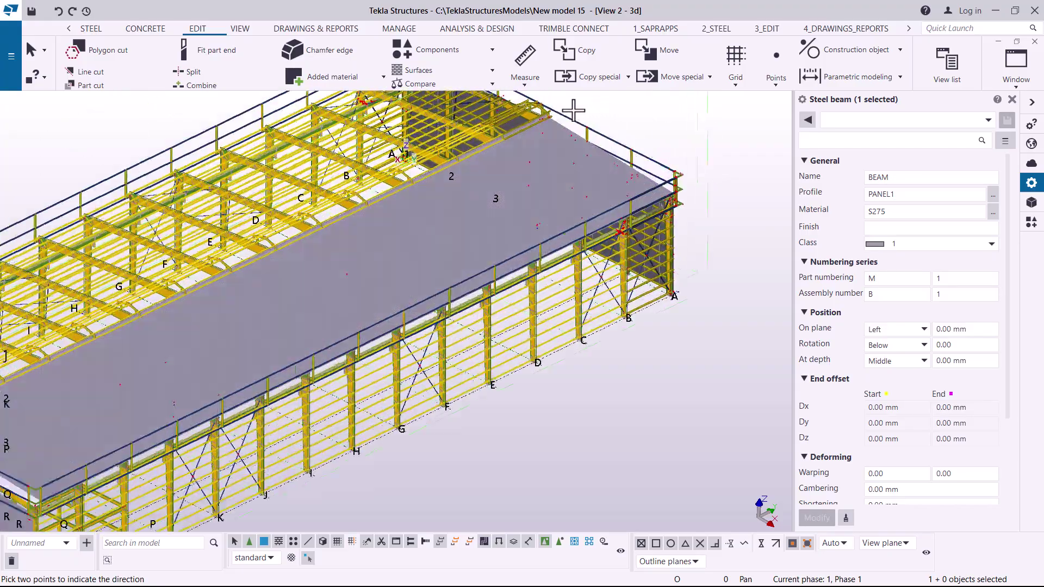
Step: Finish the linear copy and examine the copied roof panels at the ridge near grid A and over the whole roof slope
{"action": "scroll", "coordinate": [504, 118], "scroll_direction": "up", "scroll_amount": 6}
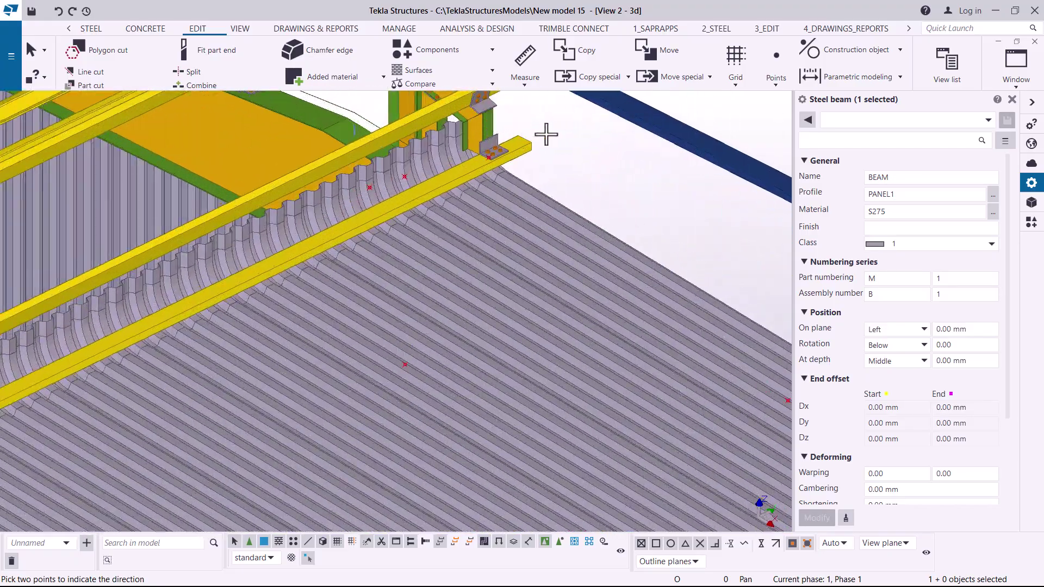
{"action": "right_click", "coordinate": [571, 144]}
{"action": "left_click", "coordinate": [571, 144]}
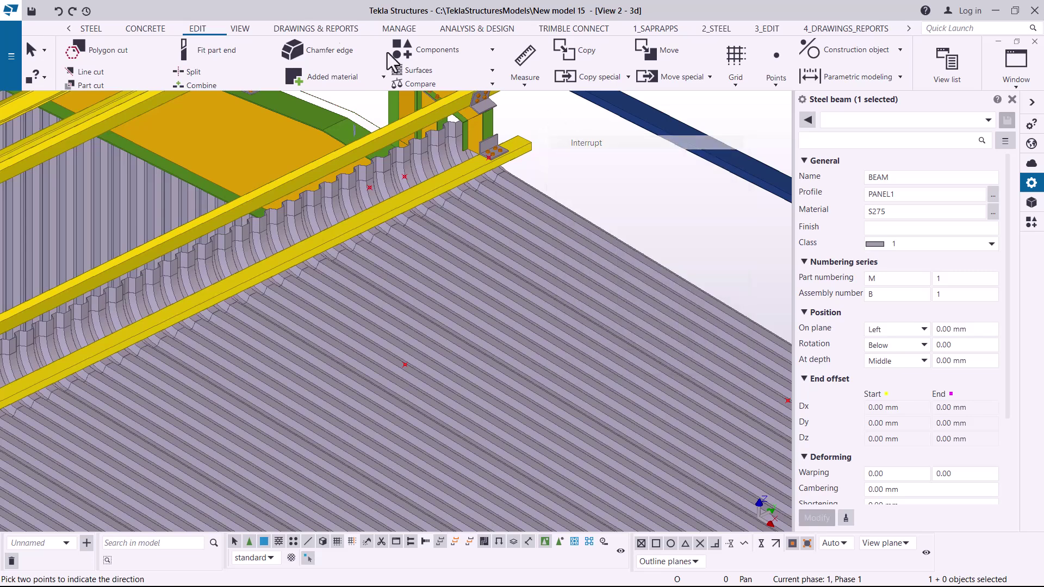
{"action": "left_click", "coordinate": [239, 28]}
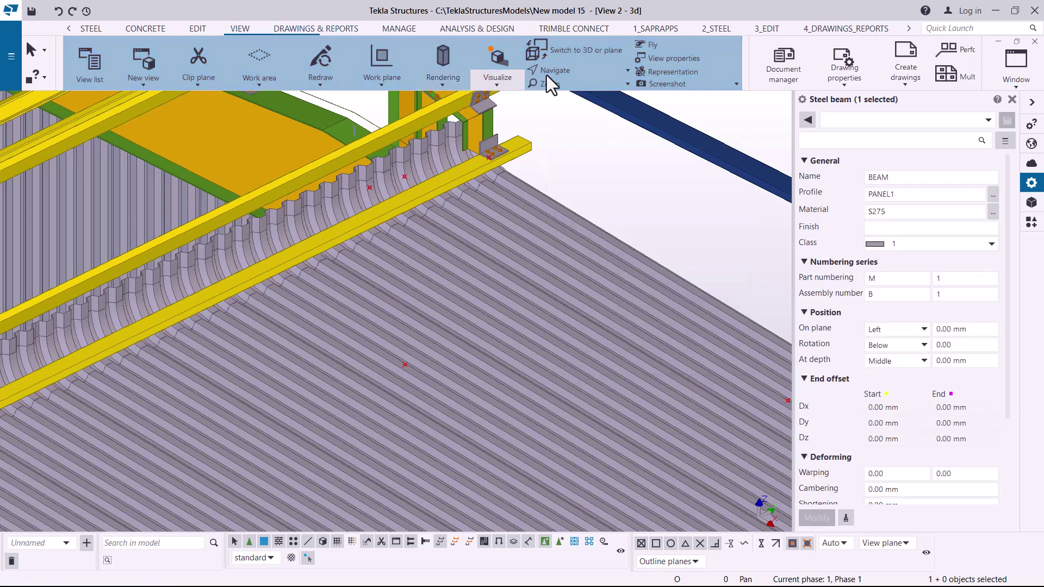
{"action": "left_click", "coordinate": [555, 70]}
{"action": "left_click", "coordinate": [578, 90]}
{"action": "left_click_drag", "start_coordinate": [514, 173], "coordinate": [690, 143]}
{"action": "scroll", "coordinate": [691, 143], "scroll_direction": "down", "scroll_amount": 10}
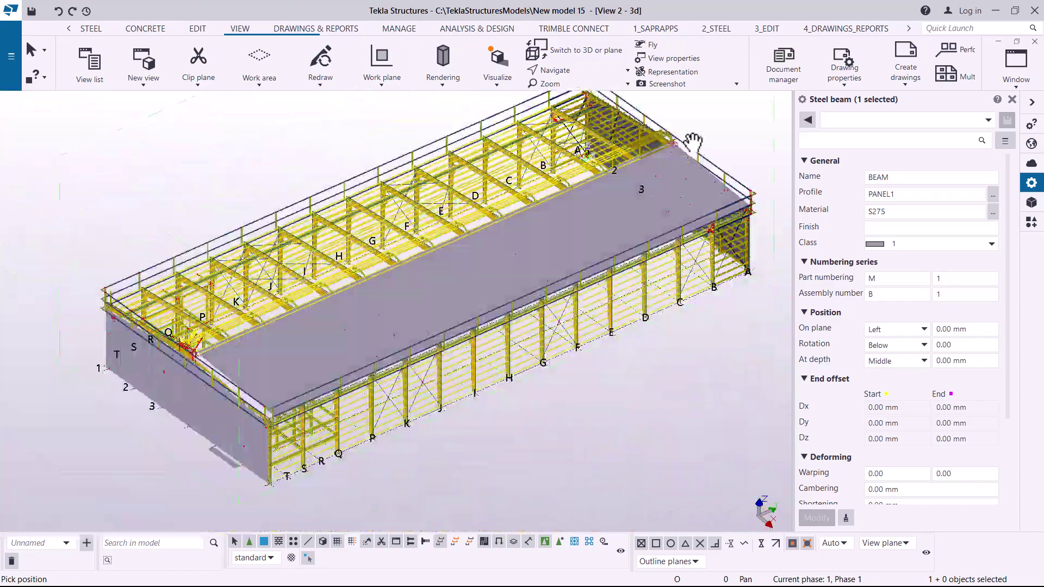
{"action": "scroll", "coordinate": [283, 342], "scroll_direction": "up", "scroll_amount": 5}
{"action": "right_click", "coordinate": [72, 126]}
{"action": "left_click", "coordinate": [82, 131]}
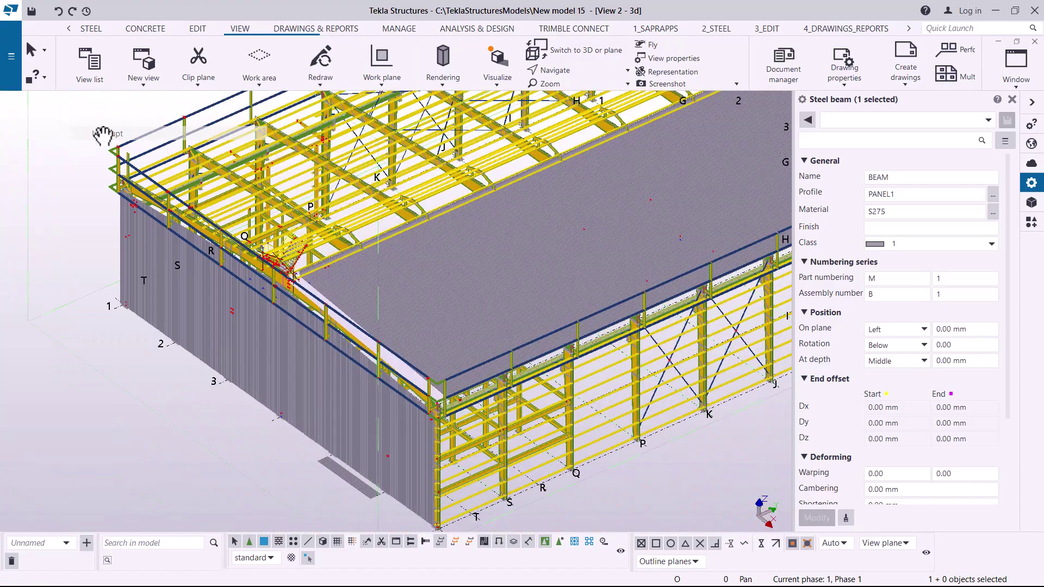
Step: Start a mirror copy of the bent roof panel and define its mirror line through the gable's middle column base, perpendicular to the gable
{"action": "right_click", "coordinate": [74, 119]}
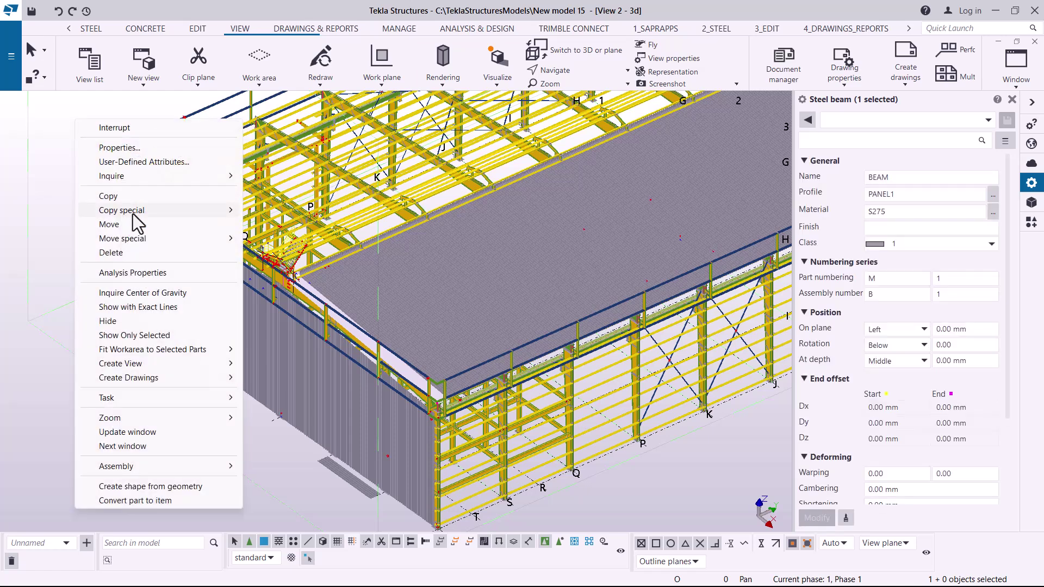
{"action": "mouse_move", "coordinate": [133, 213]}
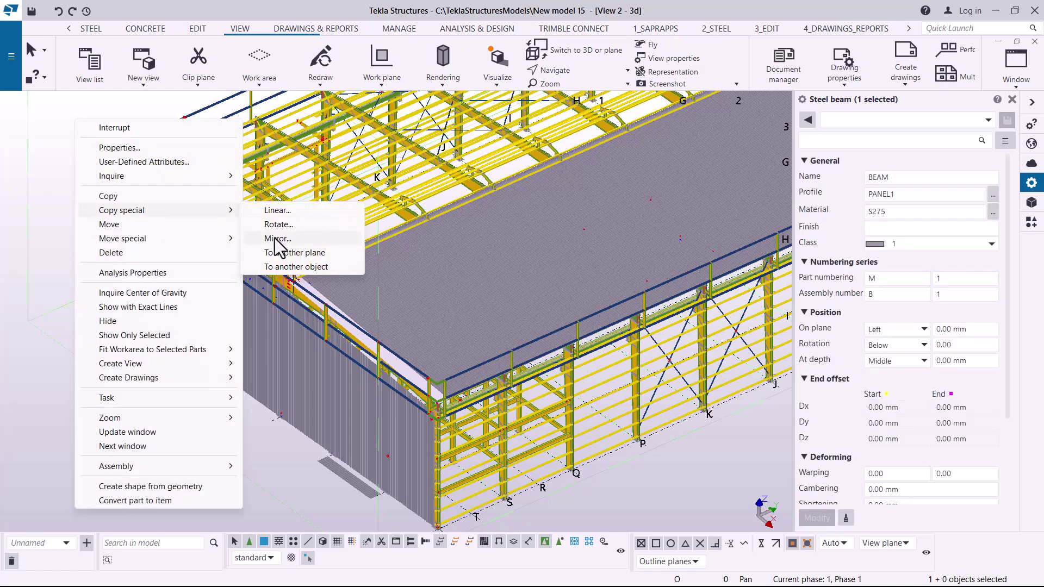
{"action": "left_click", "coordinate": [277, 240]}
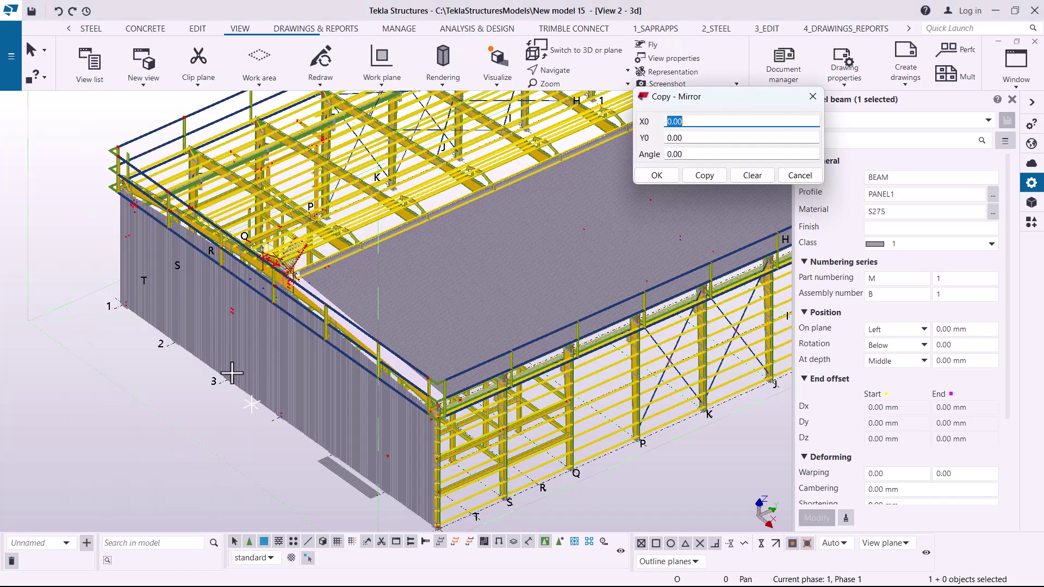
{"action": "scroll", "coordinate": [248, 376], "scroll_direction": "down", "scroll_amount": 5}
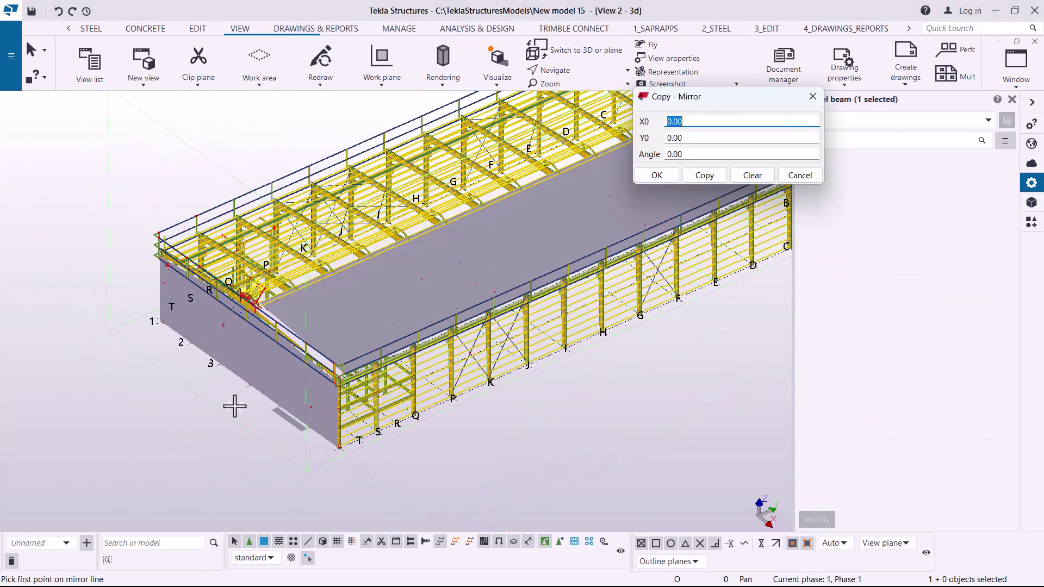
{"action": "scroll", "coordinate": [235, 406], "scroll_direction": "up", "scroll_amount": 1}
{"action": "scroll", "coordinate": [235, 401], "scroll_direction": "up", "scroll_amount": 3}
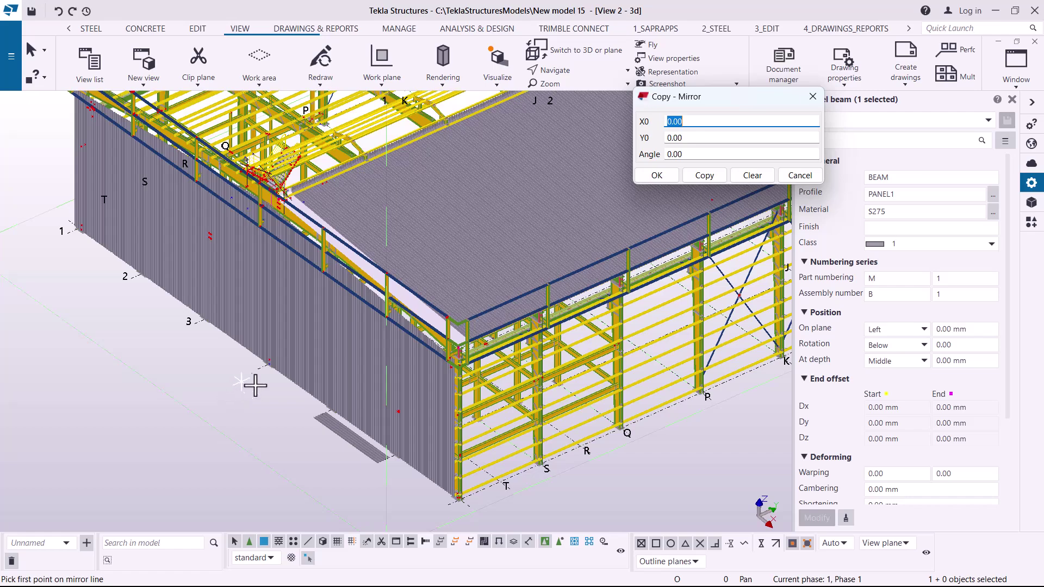
{"action": "scroll", "coordinate": [305, 337], "scroll_direction": "down", "scroll_amount": 1}
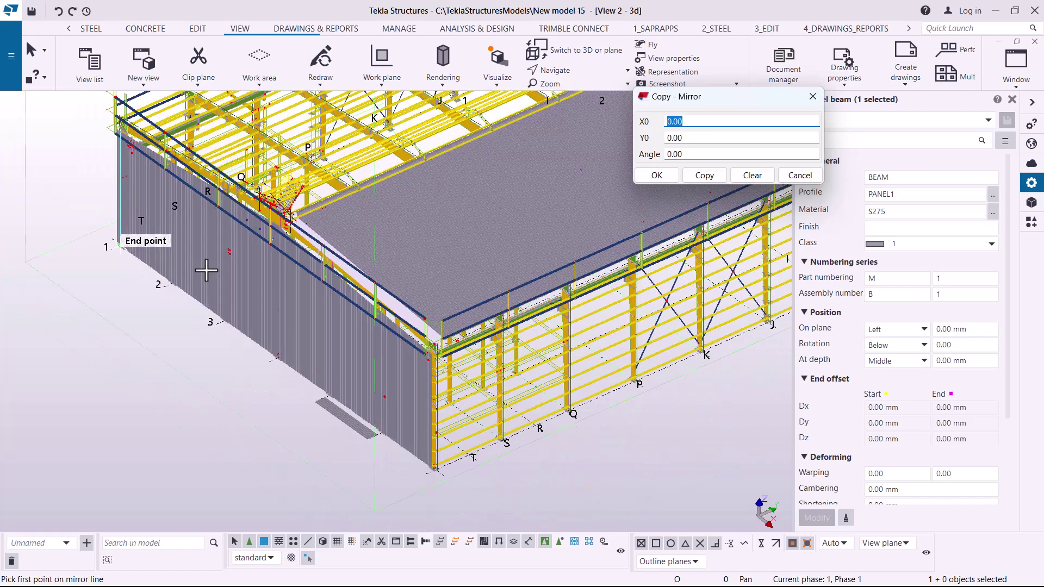
{"action": "scroll", "coordinate": [400, 481], "scroll_direction": "up", "scroll_amount": 2}
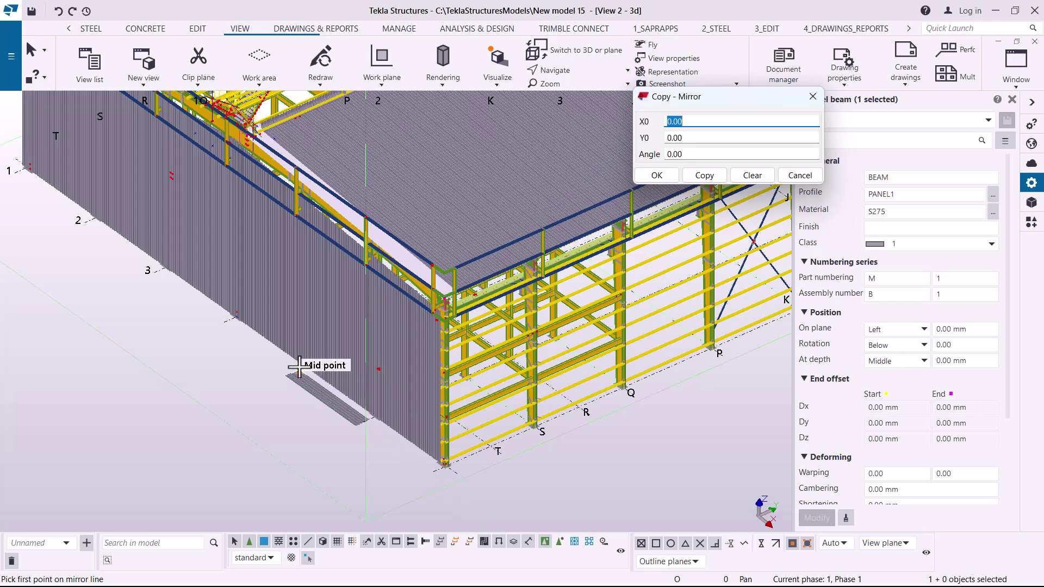
{"action": "scroll", "coordinate": [214, 315], "scroll_direction": "up", "scroll_amount": 5}
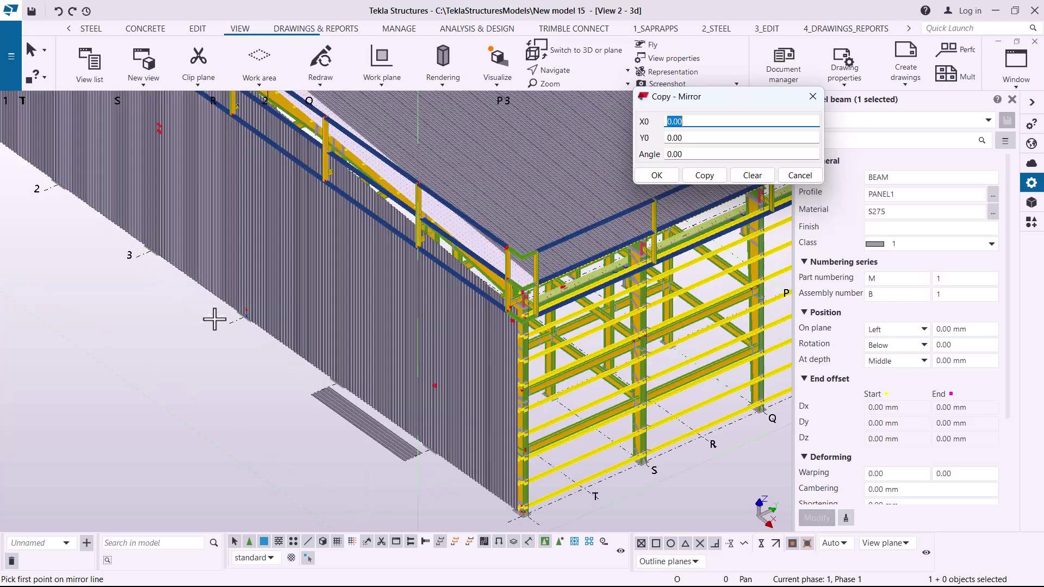
{"action": "scroll", "coordinate": [274, 320], "scroll_direction": "up", "scroll_amount": 3}
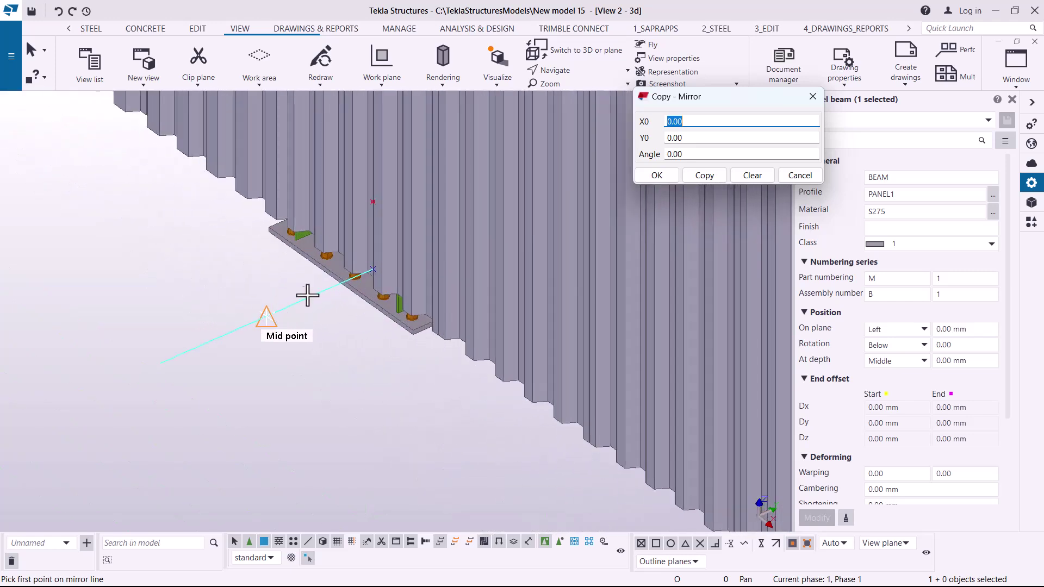
{"action": "left_click", "coordinate": [324, 292]}
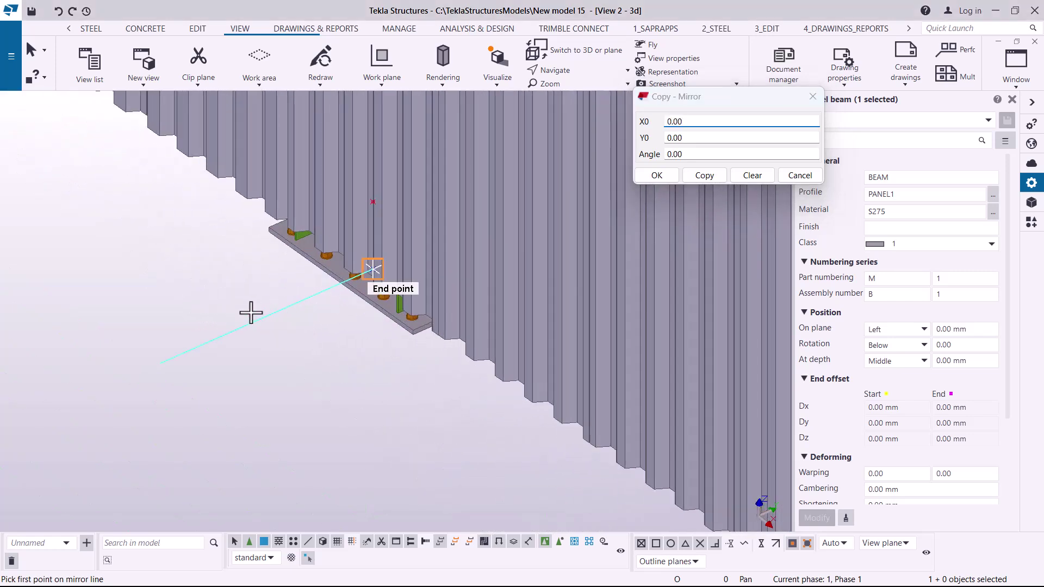
{"action": "left_click", "coordinate": [160, 363]}
Step: Try to create the mirrored roof panel copy with X0 1023.45, Y0 -125.00 and angle -90.00, and close the mirror command
{"action": "scroll", "coordinate": [268, 361], "scroll_direction": "down", "scroll_amount": 10}
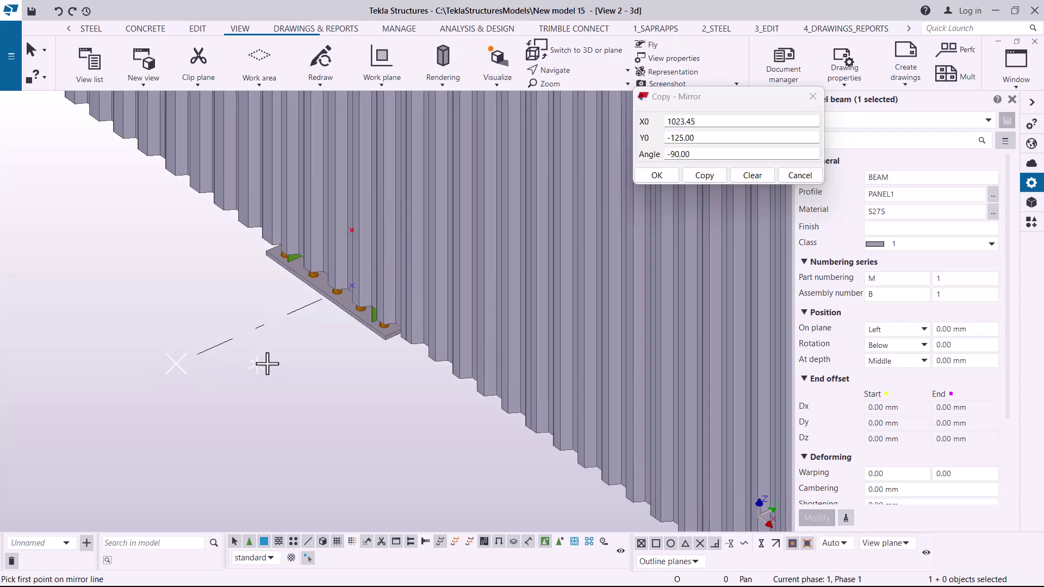
{"action": "scroll", "coordinate": [326, 326], "scroll_direction": "down", "scroll_amount": 2}
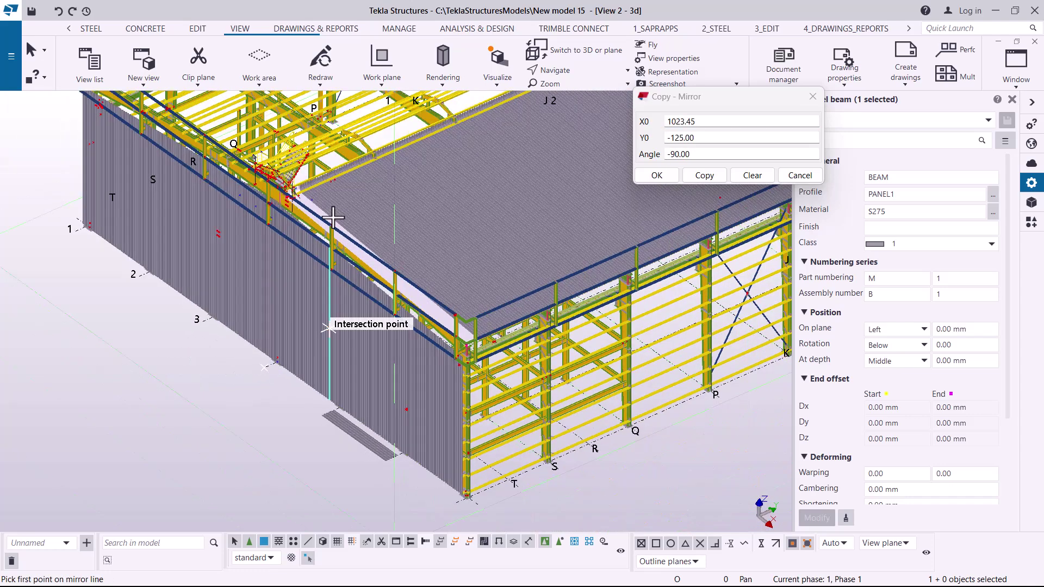
{"action": "scroll", "coordinate": [304, 199], "scroll_direction": "up", "scroll_amount": 5}
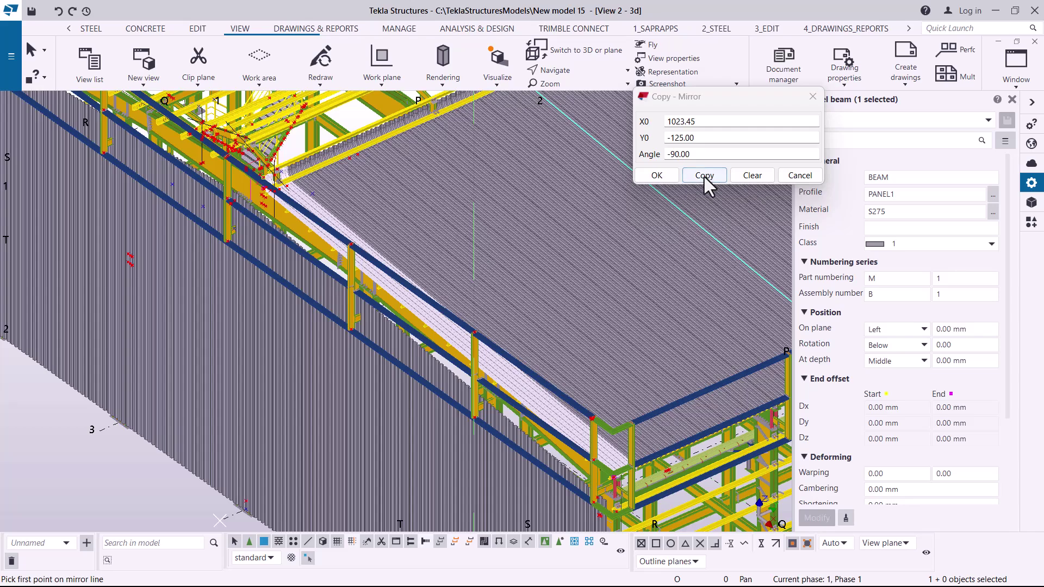
{"action": "left_click", "coordinate": [704, 176]}
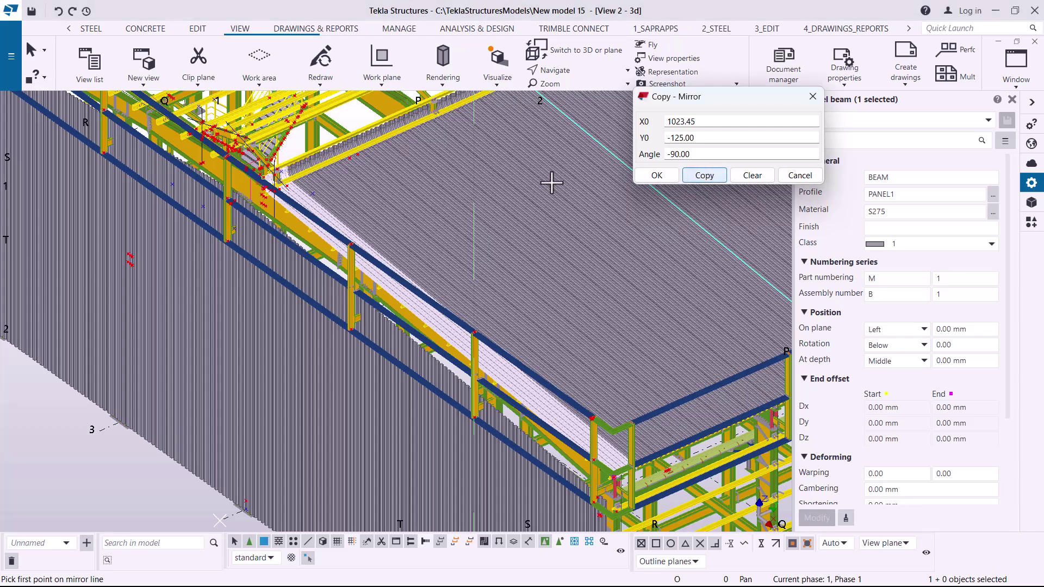
{"action": "scroll", "coordinate": [204, 114], "scroll_direction": "up", "scroll_amount": 3}
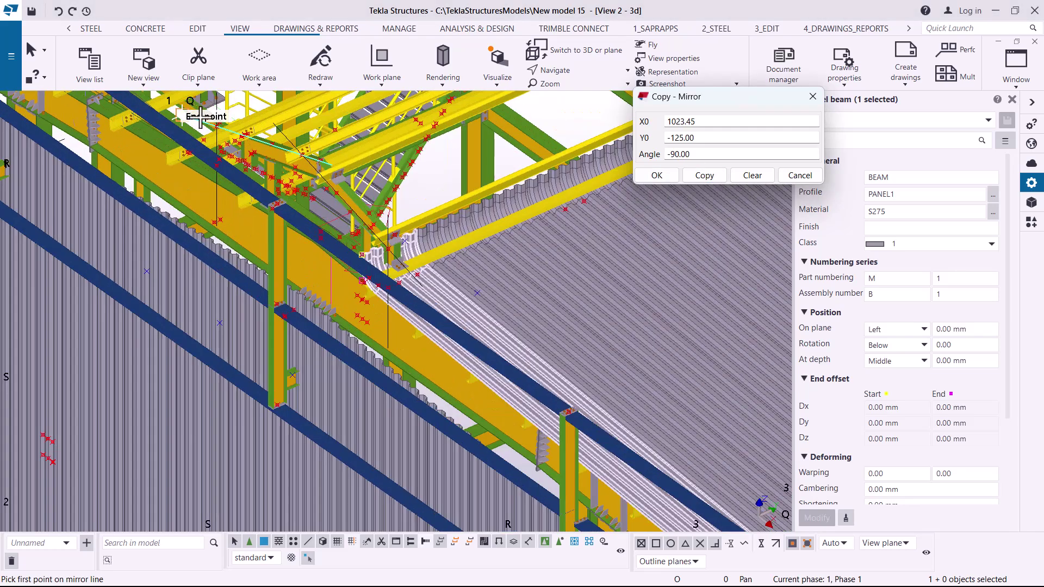
{"action": "scroll", "coordinate": [203, 116], "scroll_direction": "up", "scroll_amount": 4}
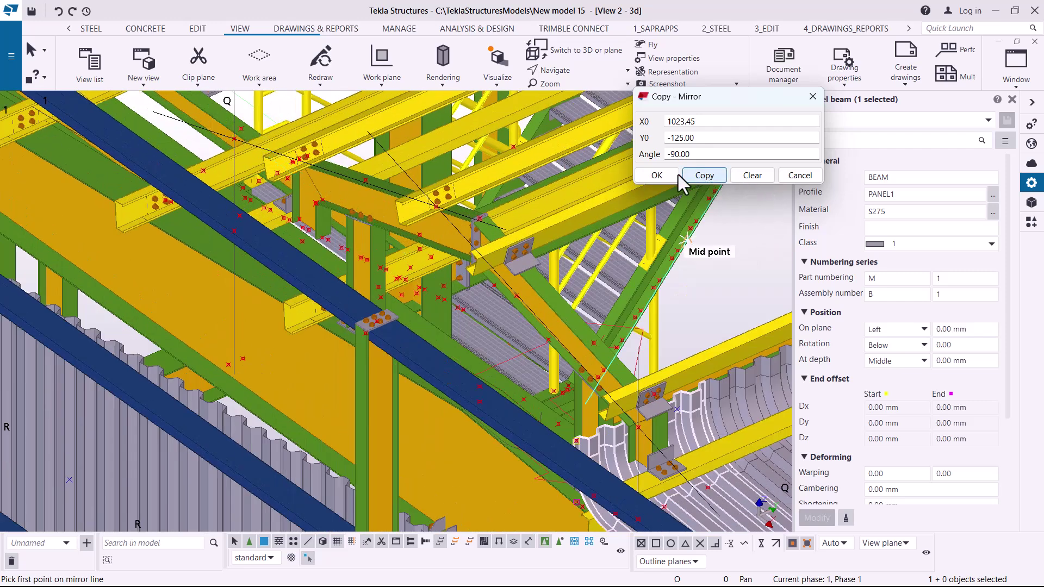
{"action": "left_click", "coordinate": [658, 175]}
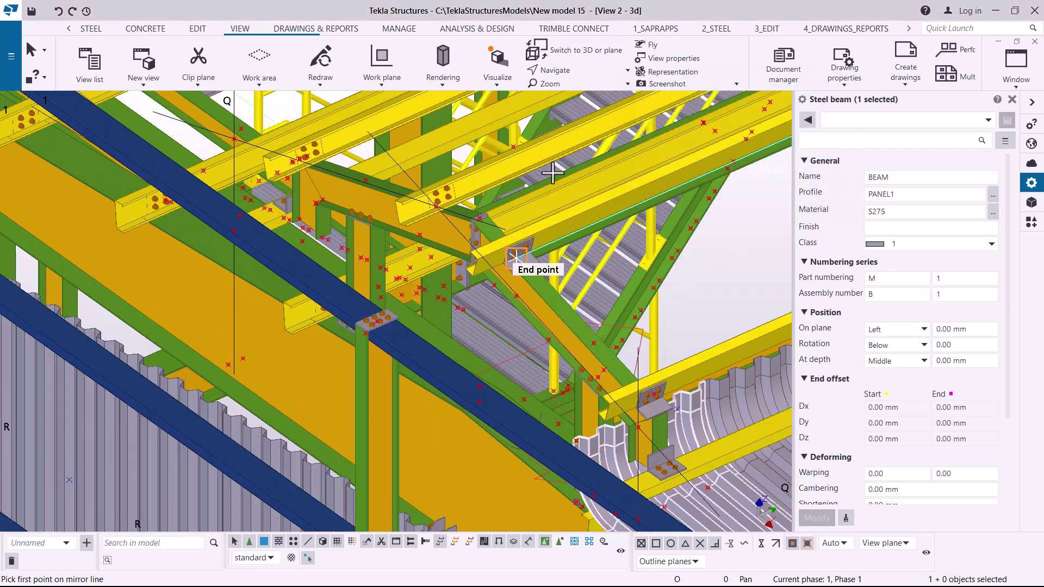
{"action": "right_click", "coordinate": [752, 226]}
{"action": "left_click", "coordinate": [772, 238]}
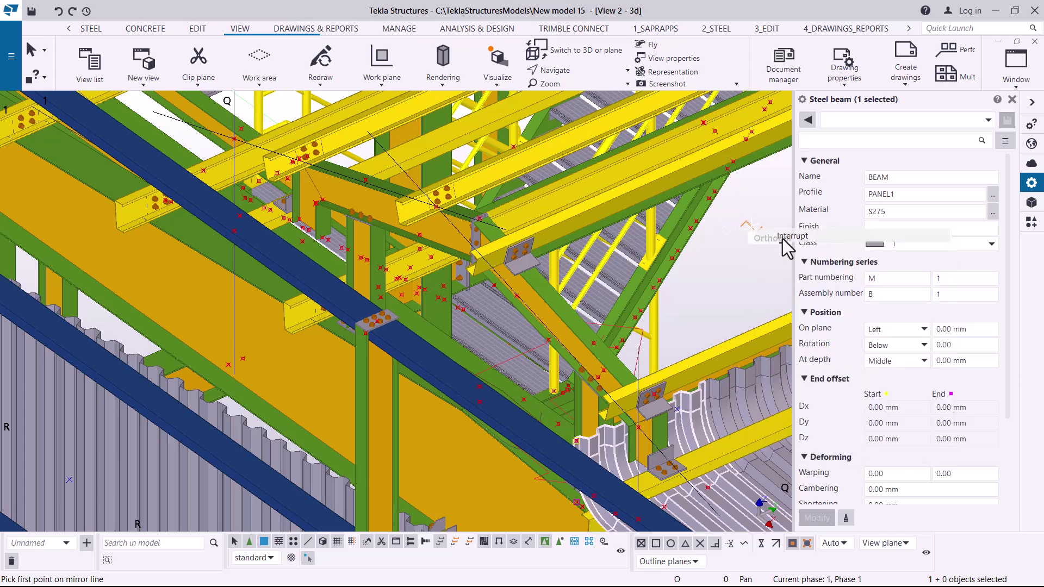
Step: Examine the ridge from the gable end, where the bent panel meets the raised ridge frame above the rafter
{"action": "left_click", "coordinate": [573, 70]}
{"action": "left_click", "coordinate": [569, 98]}
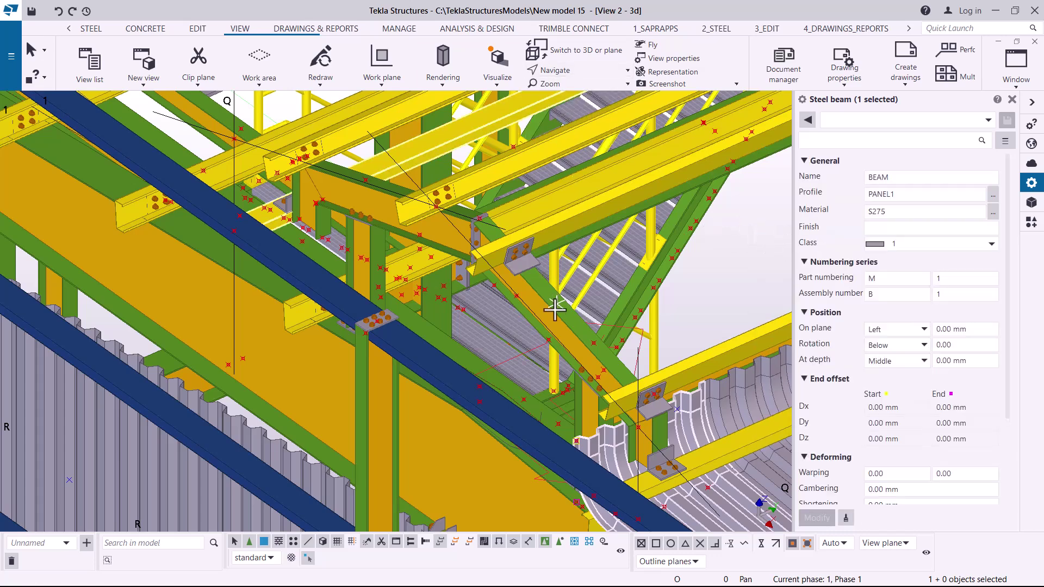
{"action": "left_click_drag", "start_coordinate": [566, 296], "coordinate": [670, 298]}
{"action": "left_click_drag", "start_coordinate": [527, 298], "coordinate": [533, 330]}
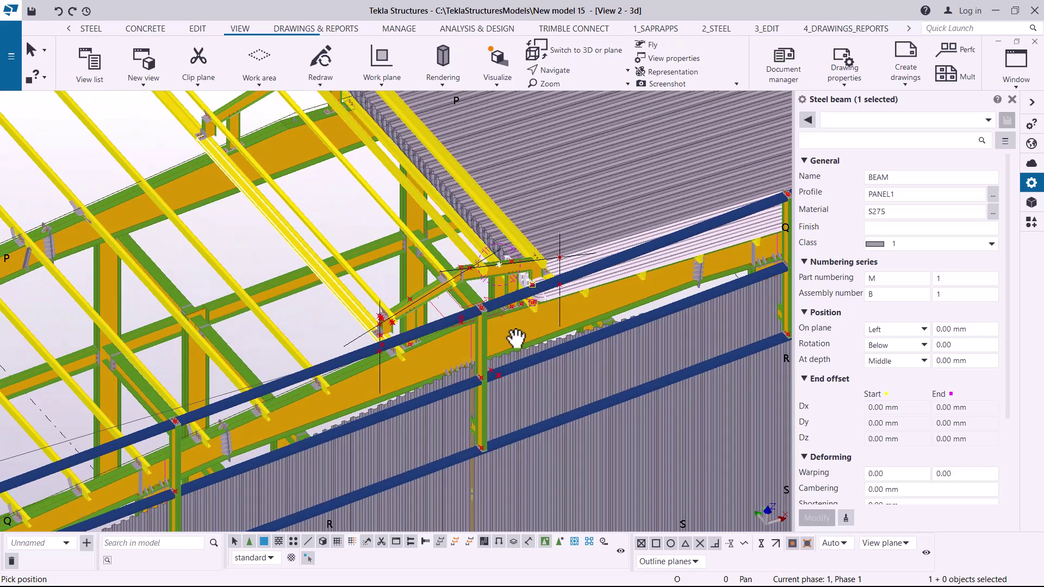
{"action": "left_click_drag", "start_coordinate": [507, 327], "coordinate": [479, 347]}
{"action": "scroll", "coordinate": [478, 348], "scroll_direction": "up", "scroll_amount": 10}
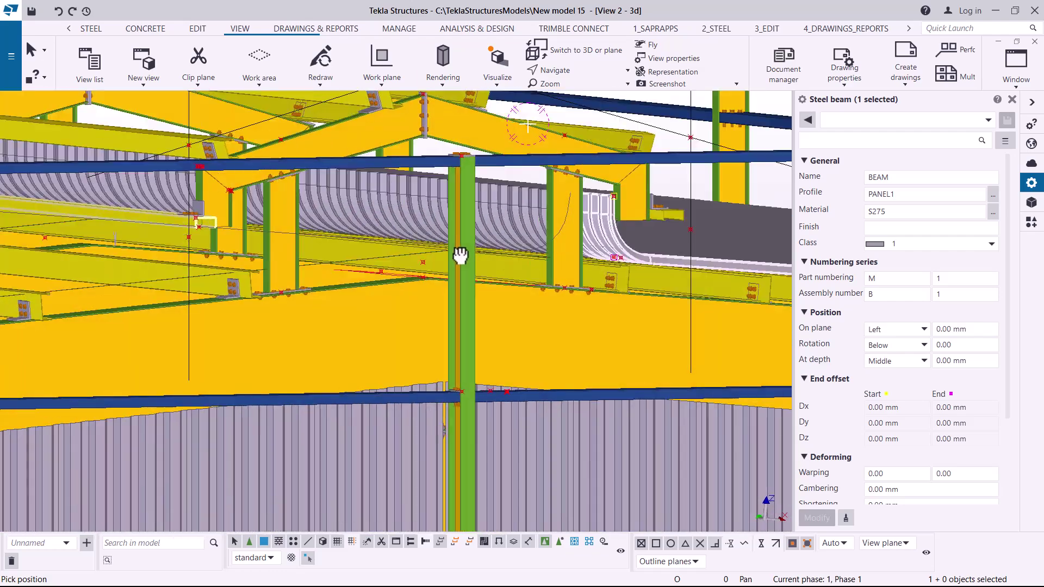
{"action": "left_click_drag", "start_coordinate": [461, 256], "coordinate": [435, 283]}
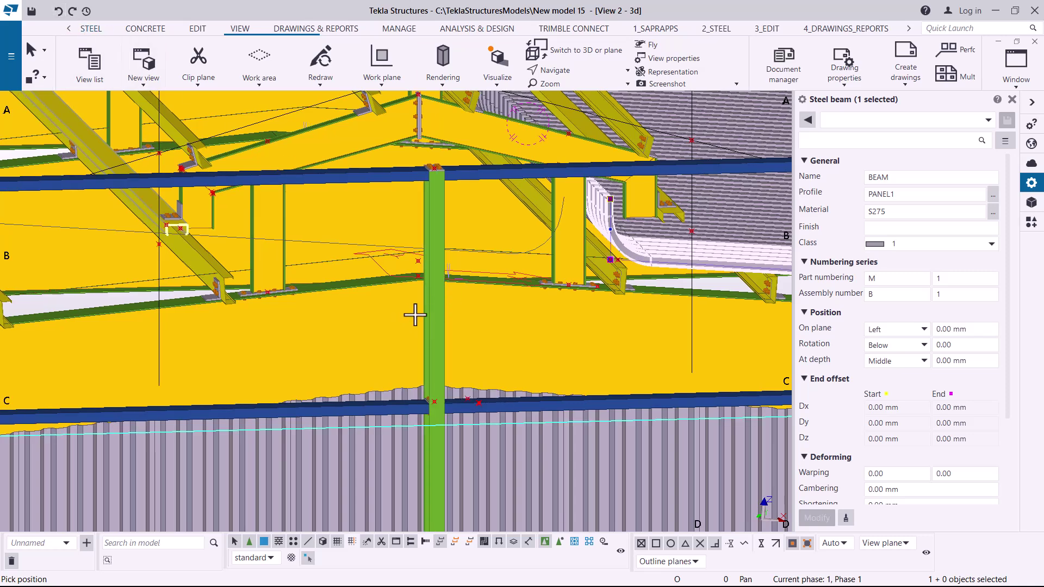
{"action": "right_click", "coordinate": [439, 302]}
{"action": "left_click", "coordinate": [474, 309]}
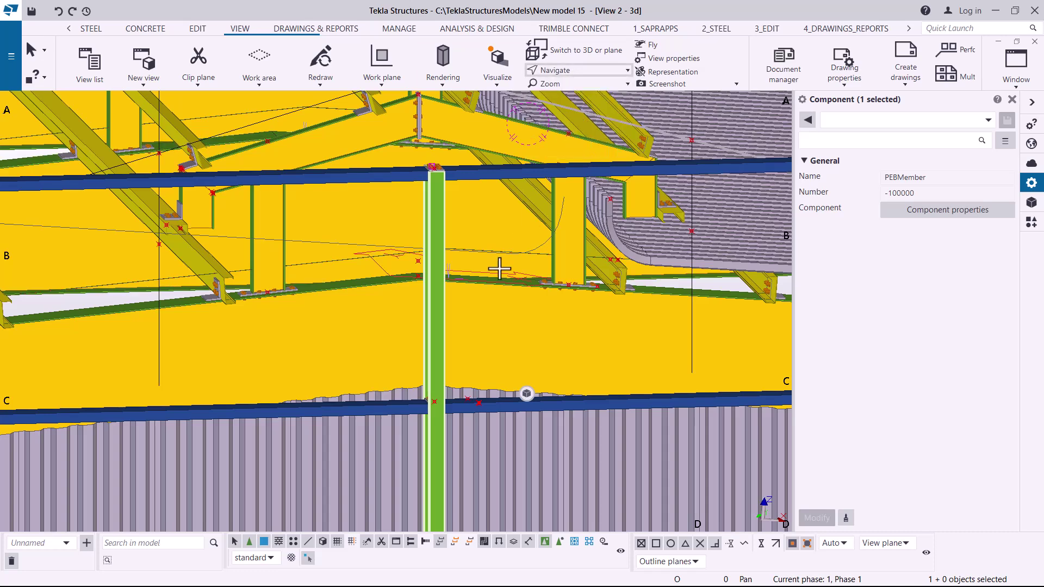
Step: Set the work plane onto the face of the gable-end rafter at the ridge, with its Y axis pointing up
{"action": "mouse_move", "coordinate": [480, 289]}
{"action": "middle_mouse_down", "text": "ctrl"}
{"action": "mouse_move", "coordinate": [498, 342]}
{"action": "mouse_move", "coordinate": [422, 186]}
{"action": "middle_mouse_up", "text": "ctrl"}
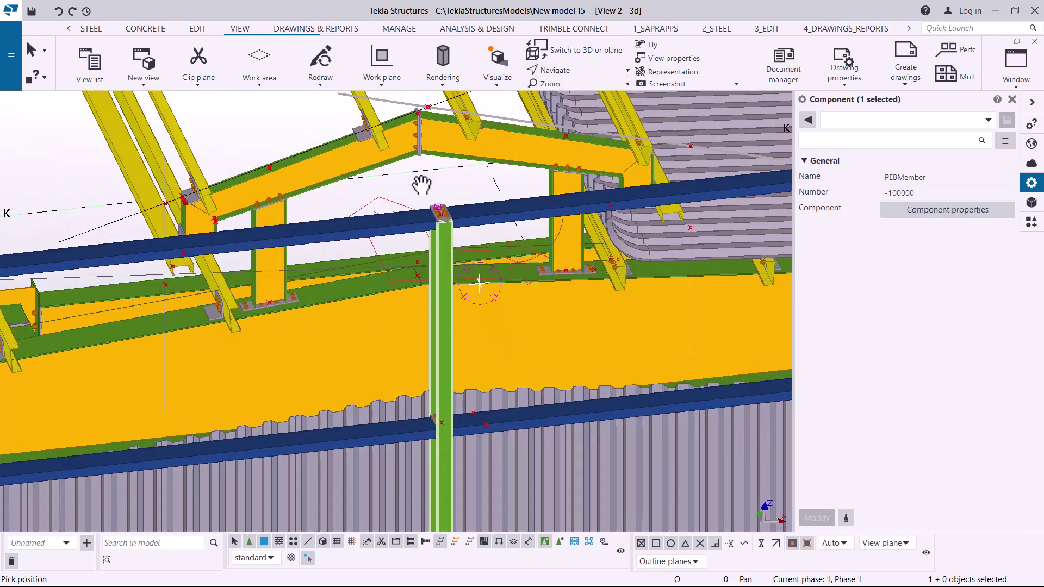
{"action": "right_click", "coordinate": [437, 200]}
{"action": "left_click", "coordinate": [239, 32]}
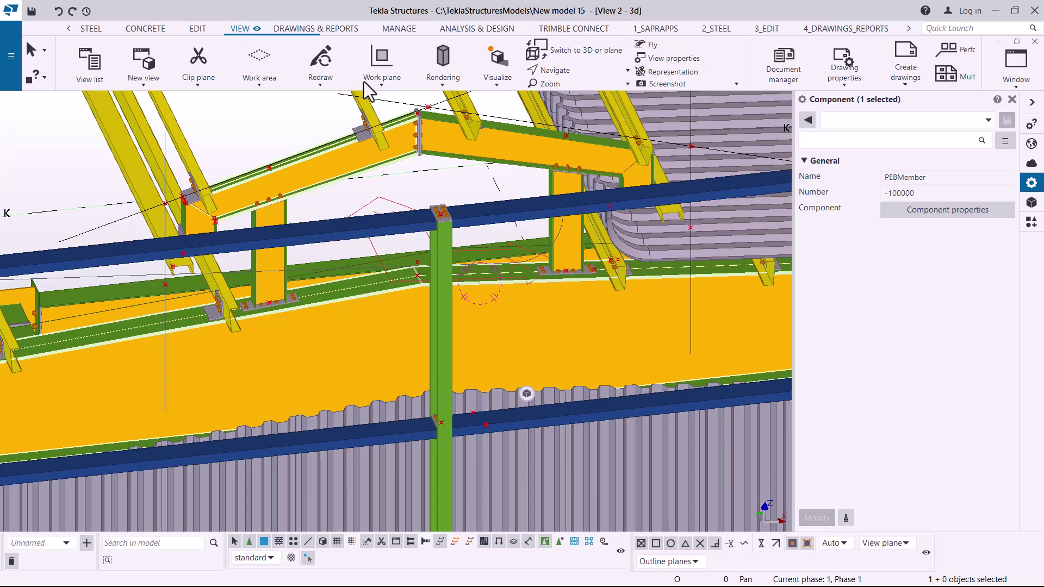
{"action": "left_click", "coordinate": [382, 86]}
{"action": "left_click", "coordinate": [387, 109]}
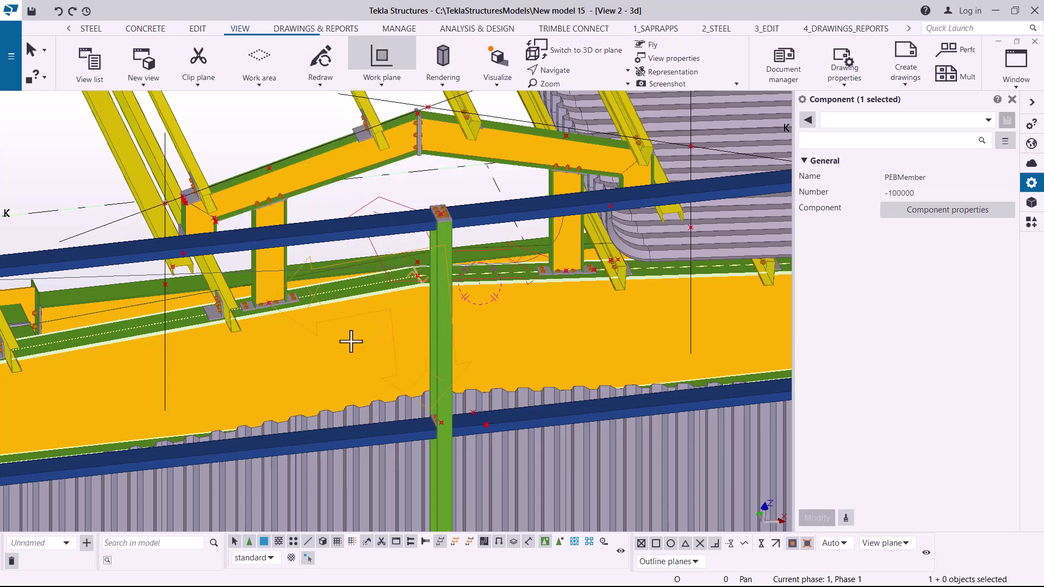
{"action": "left_click", "coordinate": [364, 344]}
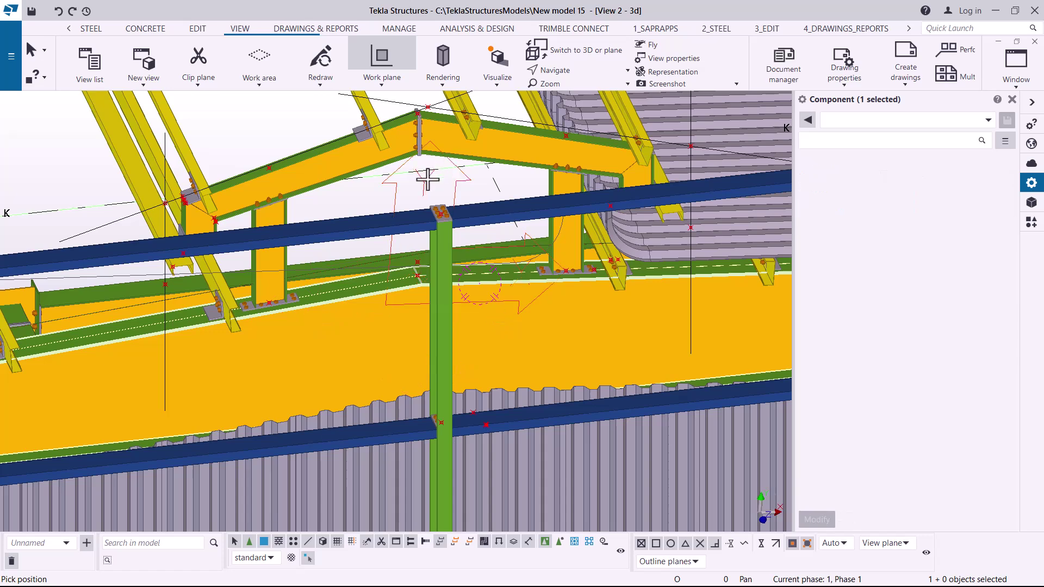
{"action": "right_click", "coordinate": [431, 199]}
{"action": "left_click", "coordinate": [461, 207]}
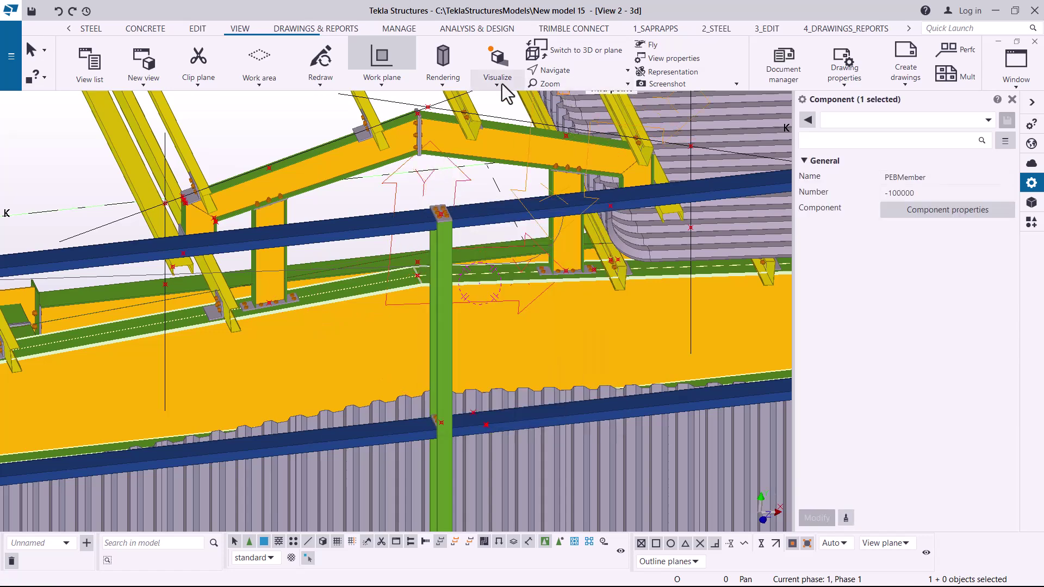
{"action": "left_click", "coordinate": [381, 85]}
{"action": "left_click", "coordinate": [374, 315]}
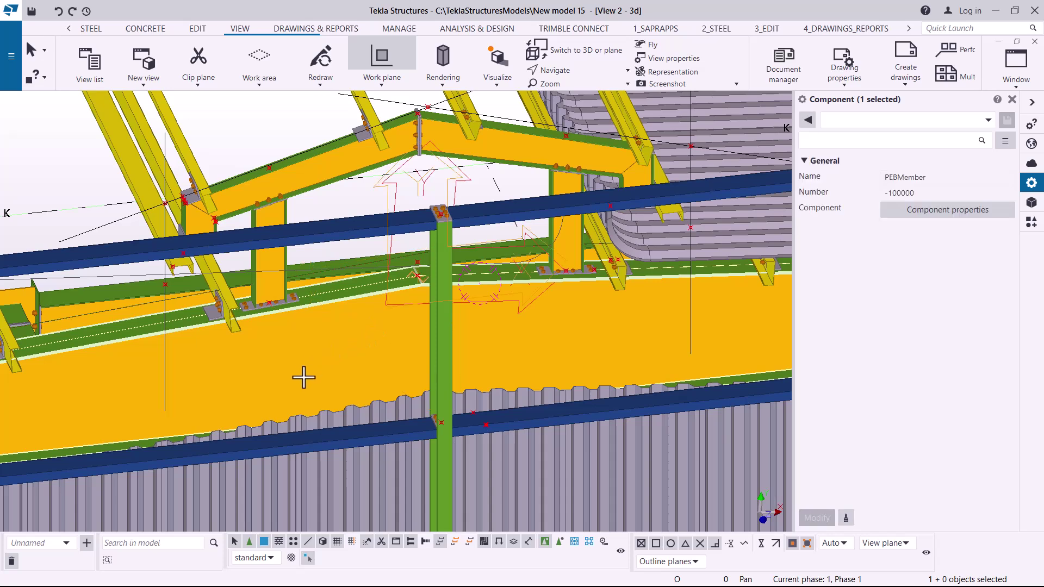
{"action": "right_click", "coordinate": [264, 119]}
{"action": "left_click", "coordinate": [299, 132]}
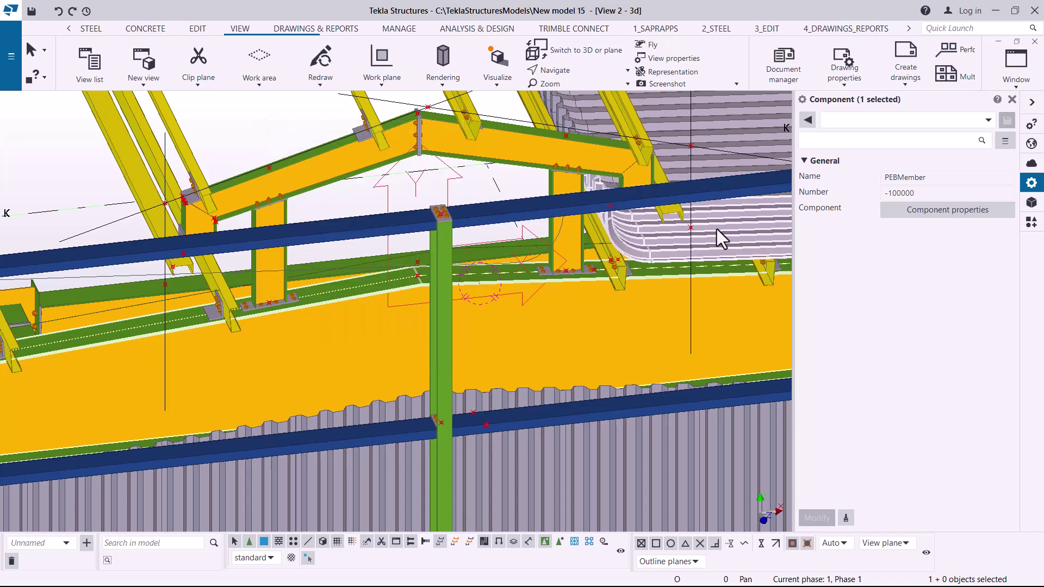
Step: Select the bent PANEL1 roof beam and try to mirror copy it with X0 1023.45, Y0 -125.00 and angle -90.00
{"action": "left_click", "coordinate": [733, 229]}
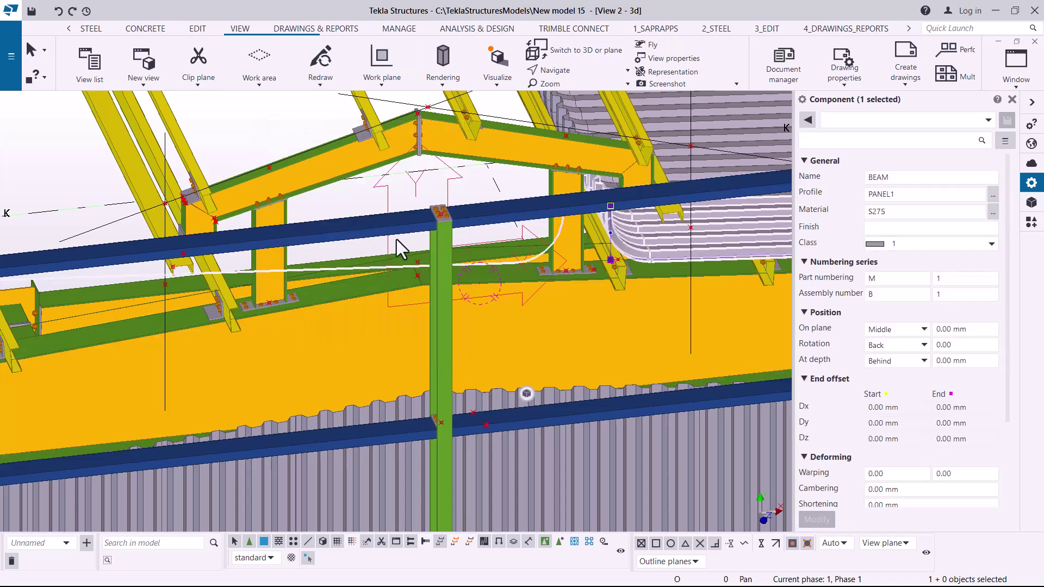
{"action": "right_click", "coordinate": [241, 124]}
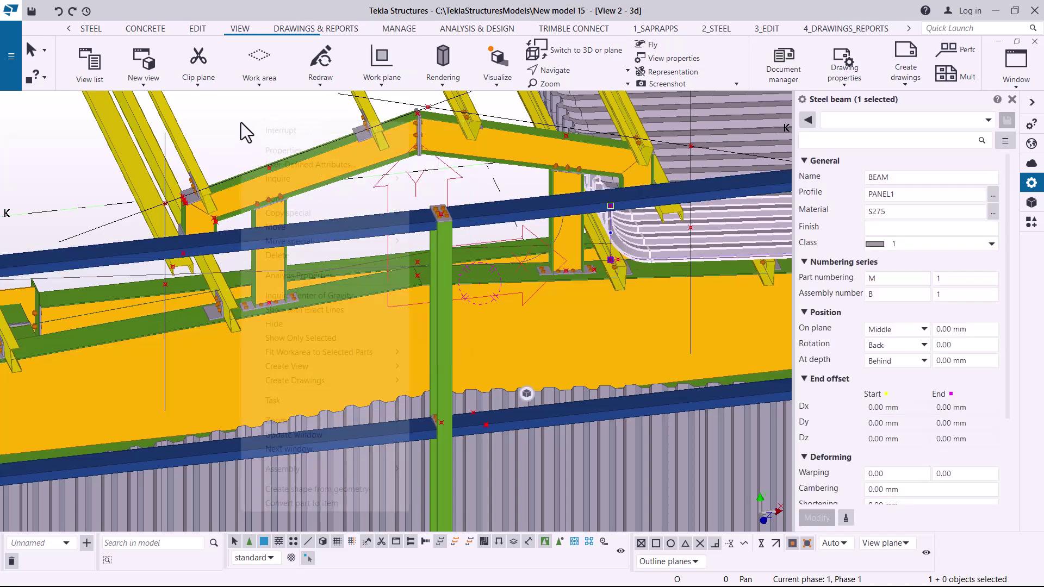
{"action": "mouse_move", "coordinate": [316, 218]}
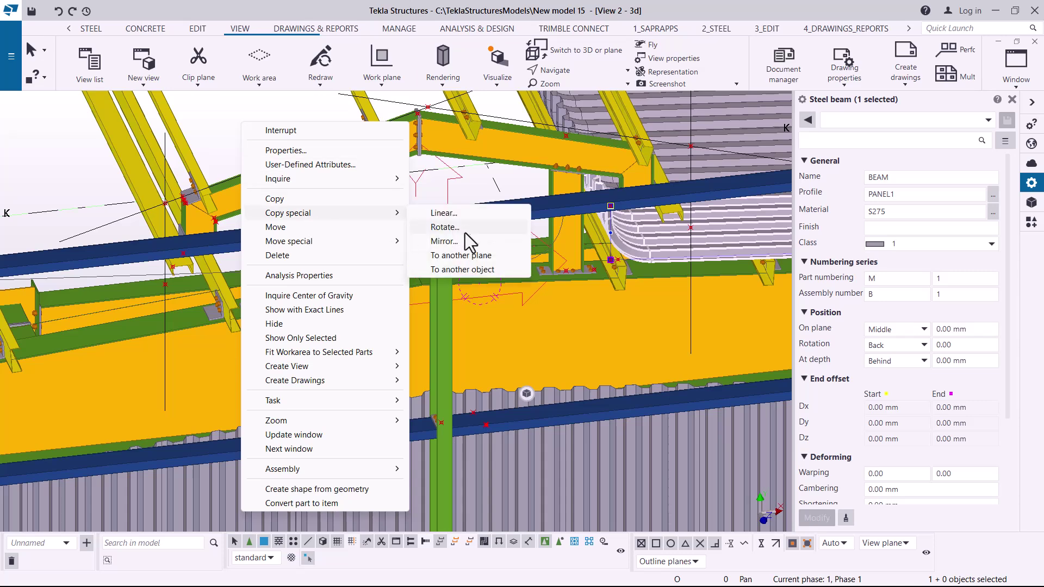
{"action": "left_click", "coordinate": [444, 242]}
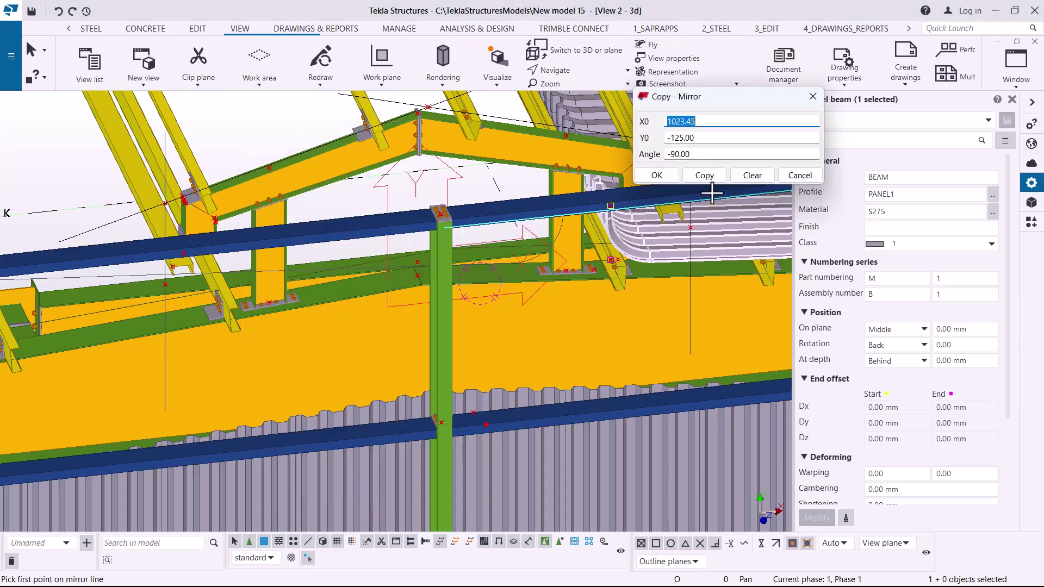
{"action": "left_click", "coordinate": [706, 175]}
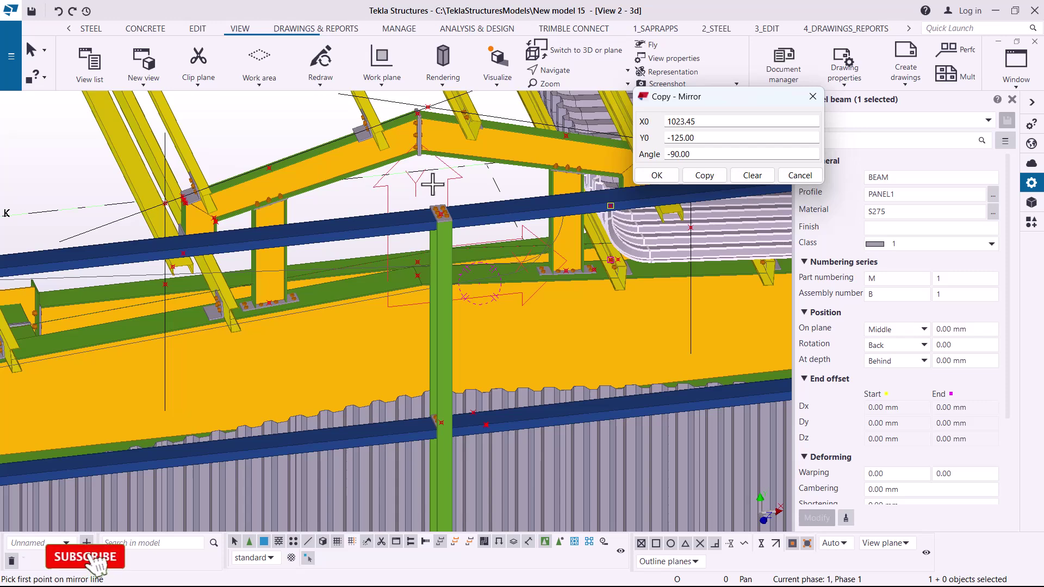
{"action": "left_click", "coordinate": [813, 96]}
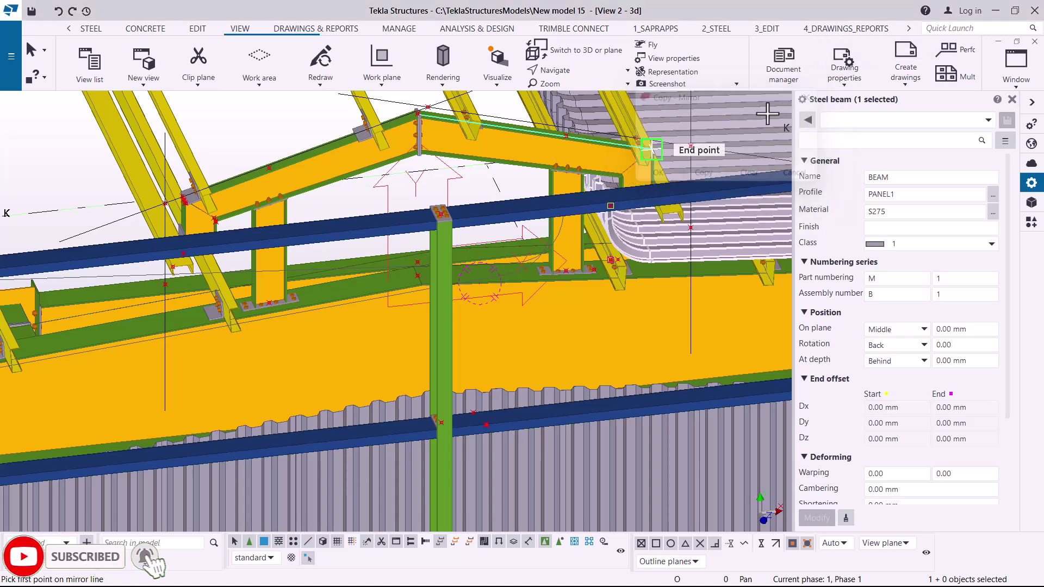
{"action": "right_click", "coordinate": [234, 111]}
{"action": "left_click", "coordinate": [255, 116]}
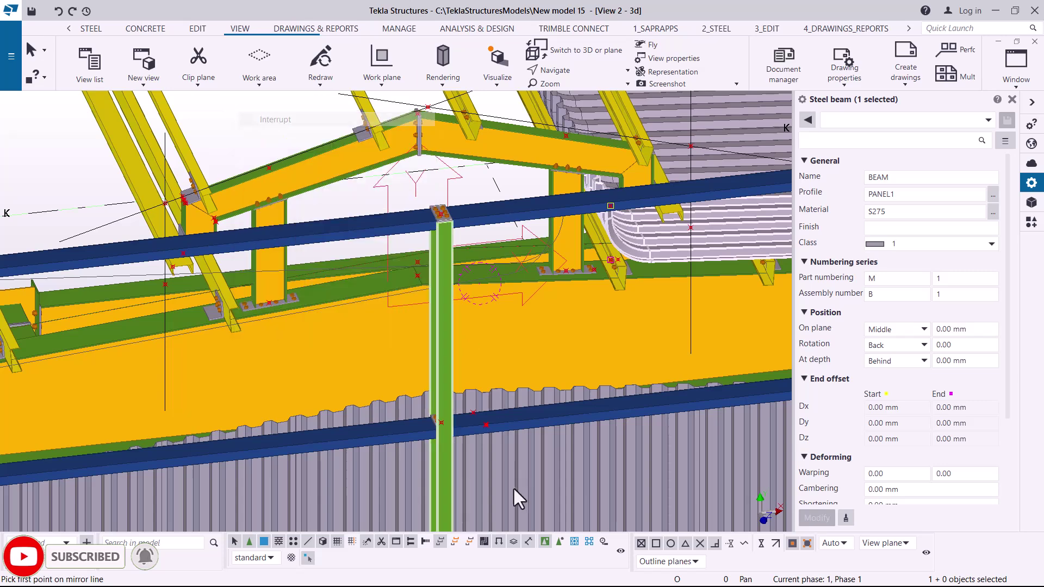
Step: Switch selection to objects in components and define the panel's mirror line from the middle column base outward, giving Y0 -12315.97 and angle 0.00
{"action": "left_click", "coordinate": [559, 542]}
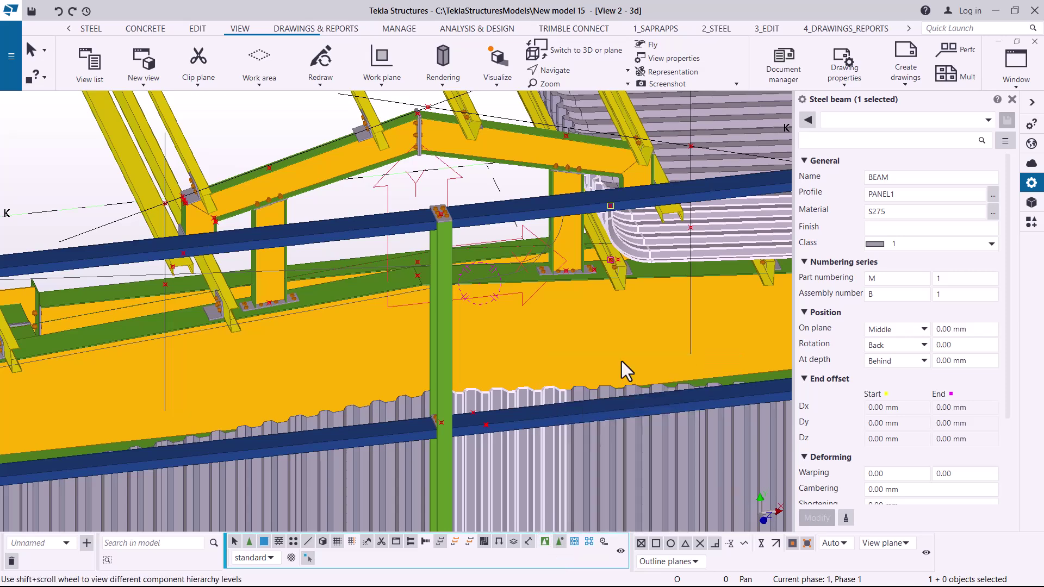
{"action": "right_click", "coordinate": [663, 238]}
{"action": "mouse_move", "coordinate": [729, 289]}
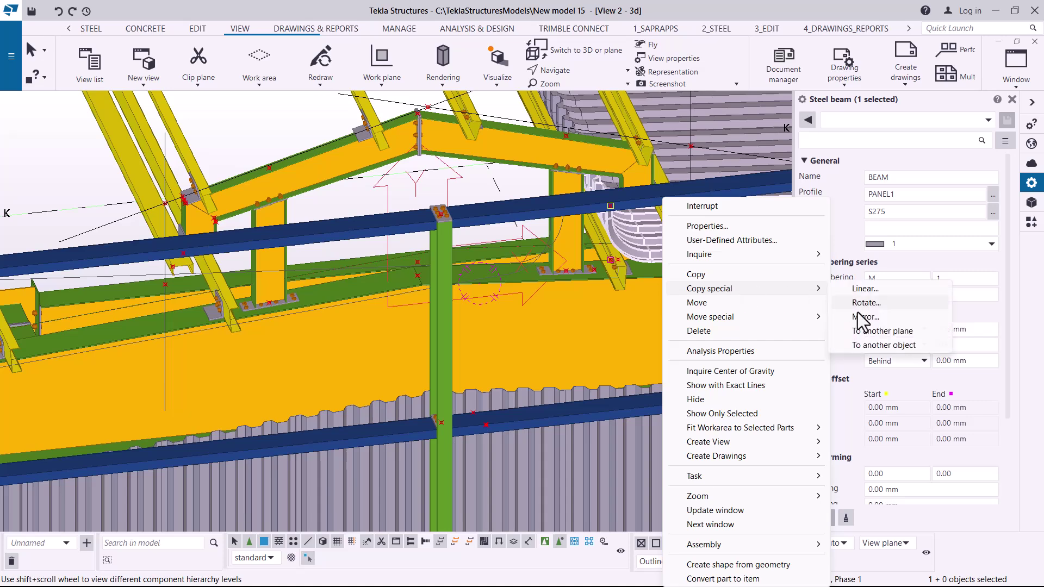
{"action": "left_click", "coordinate": [863, 316]}
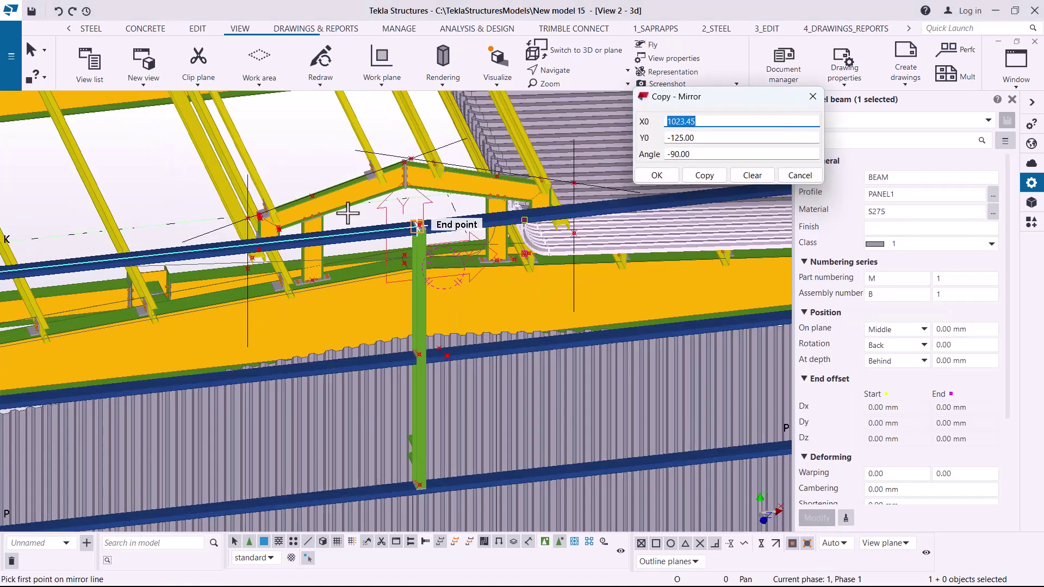
{"action": "scroll", "coordinate": [359, 299], "scroll_direction": "down", "scroll_amount": 5}
{"action": "scroll", "coordinate": [375, 402], "scroll_direction": "up", "scroll_amount": 2}
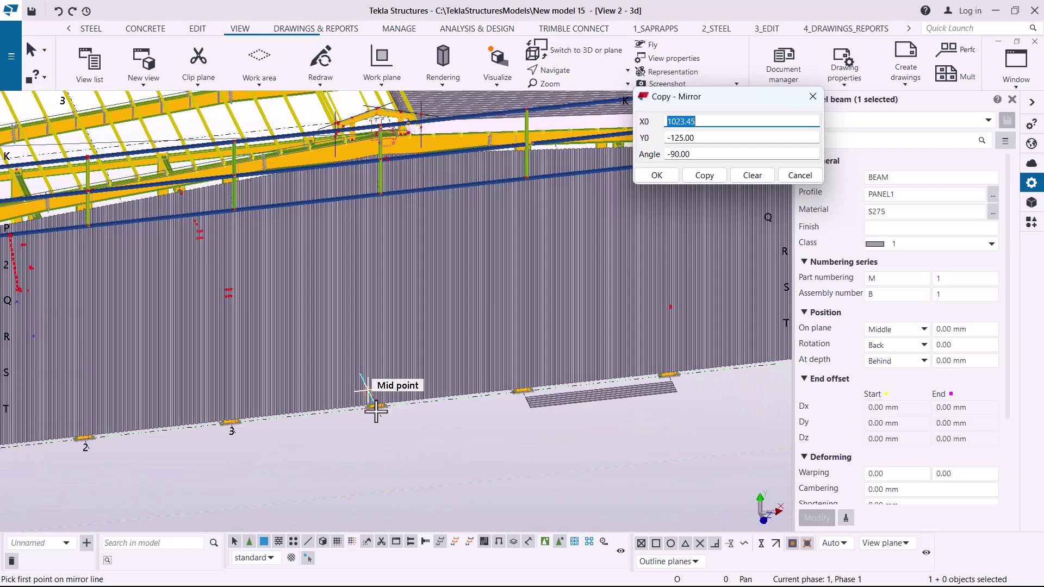
{"action": "scroll", "coordinate": [375, 409], "scroll_direction": "up", "scroll_amount": 6}
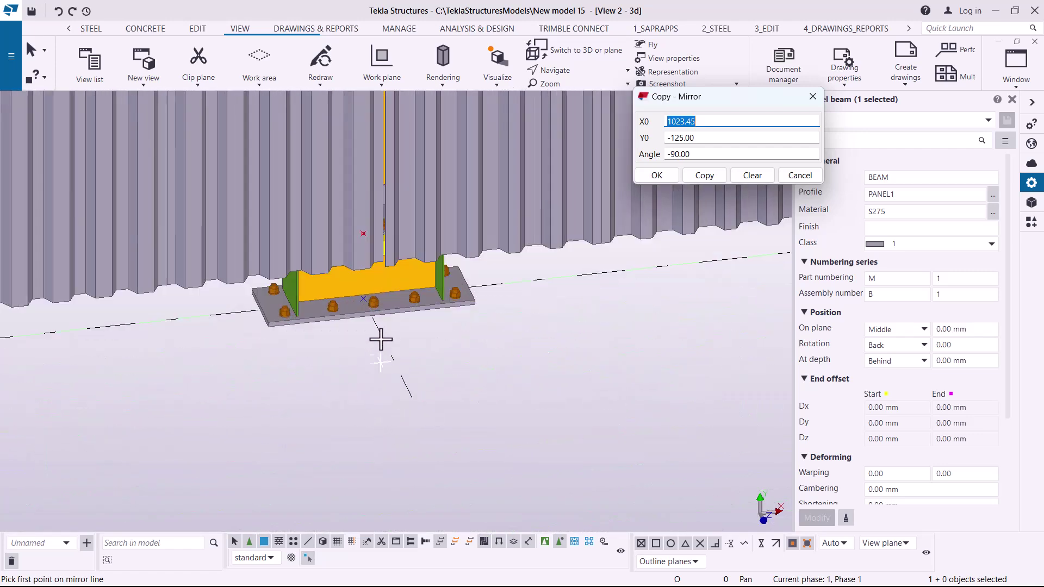
{"action": "left_click", "coordinate": [375, 327]}
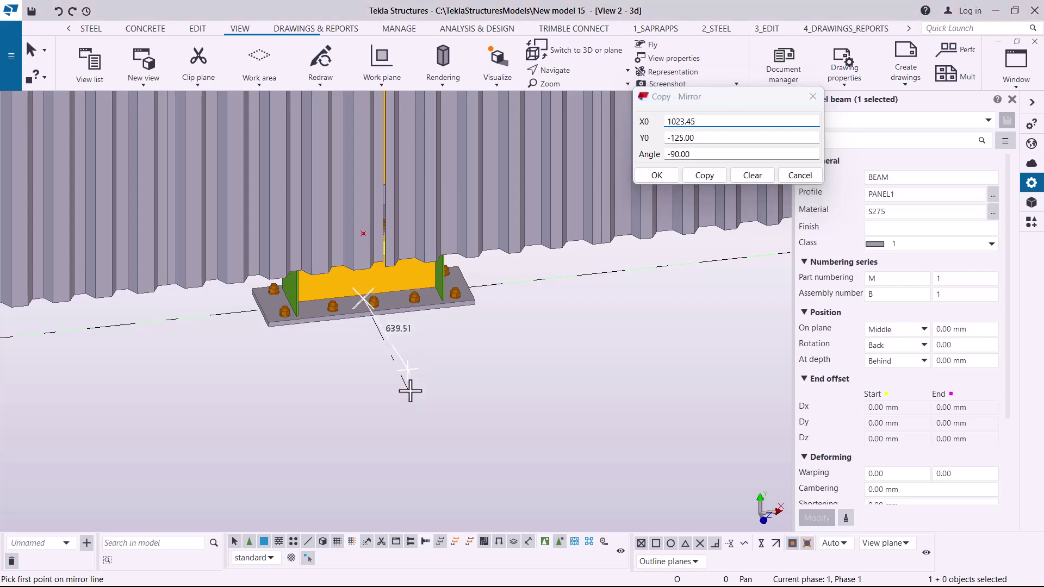
{"action": "left_click", "coordinate": [419, 411]}
Step: Try to mirror copy the bent panel with X0 -0.00, Y0 -12315.97 and angle 0.00 without expanding the work area, and close the command
{"action": "scroll", "coordinate": [427, 424], "scroll_direction": "down", "scroll_amount": 8}
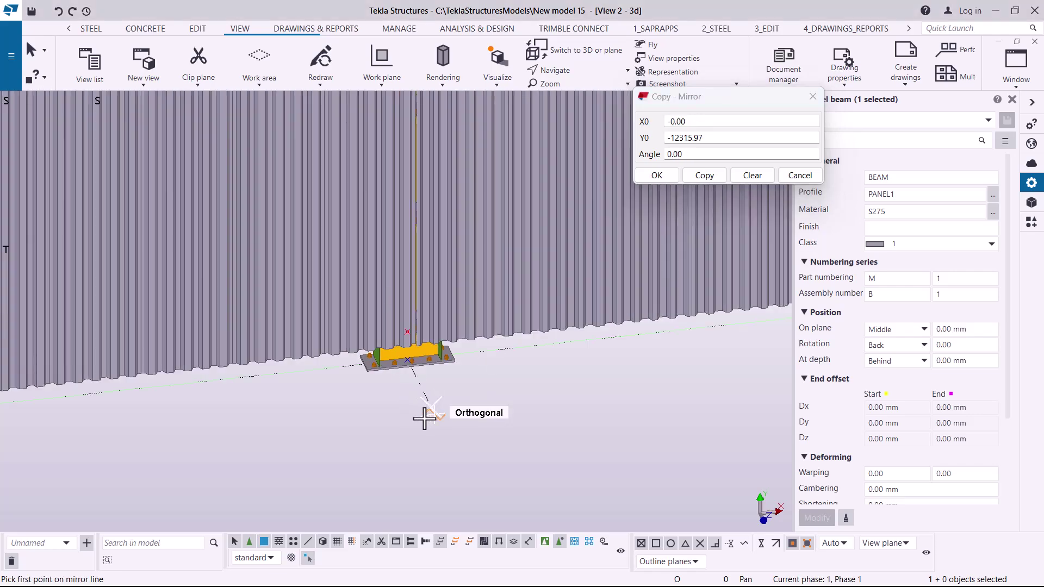
{"action": "scroll", "coordinate": [425, 437], "scroll_direction": "down", "scroll_amount": 4}
{"action": "scroll", "coordinate": [385, 271], "scroll_direction": "up", "scroll_amount": 10}
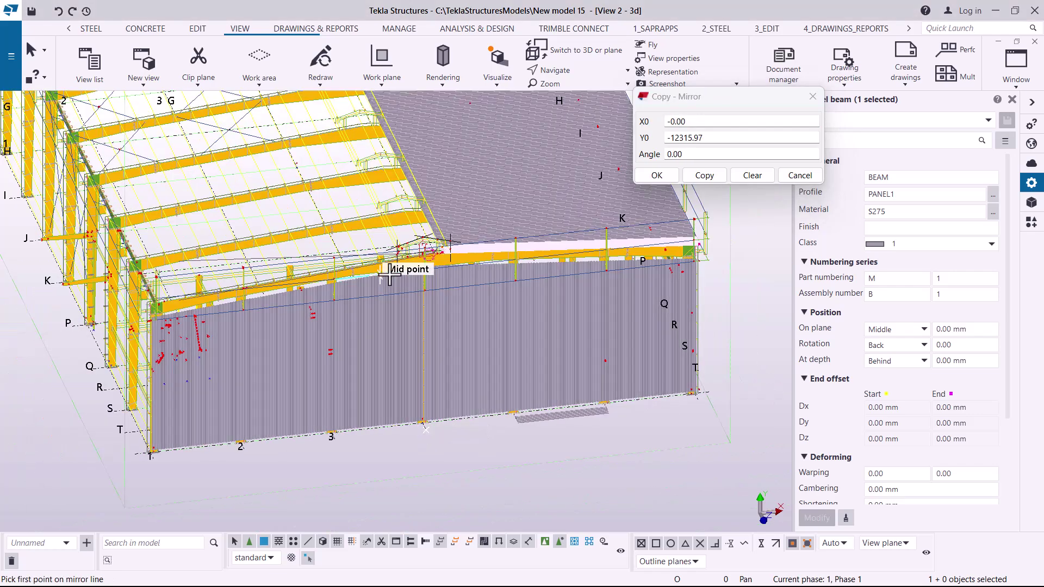
{"action": "scroll", "coordinate": [414, 235], "scroll_direction": "up", "scroll_amount": 4}
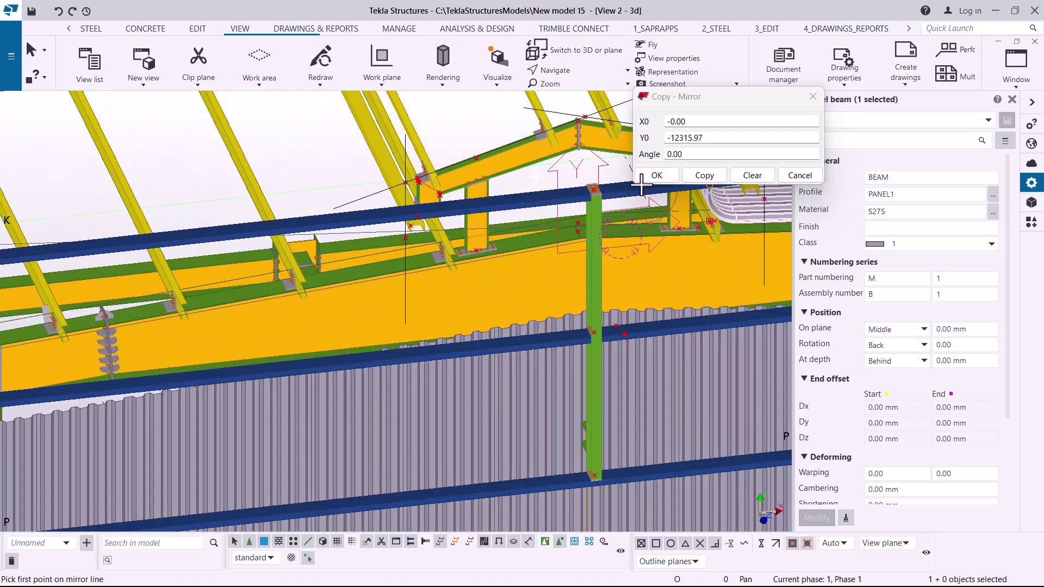
{"action": "left_click", "coordinate": [713, 177]}
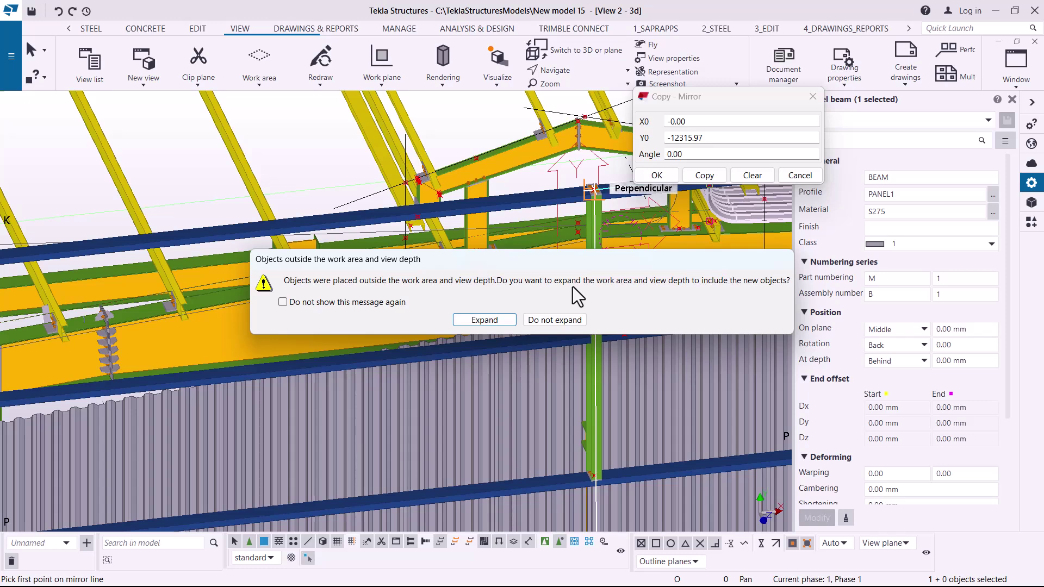
{"action": "left_click", "coordinate": [556, 321]}
{"action": "right_click", "coordinate": [336, 150]}
{"action": "left_click", "coordinate": [367, 156]}
{"action": "scroll", "coordinate": [368, 256], "scroll_direction": "down", "scroll_amount": 2}
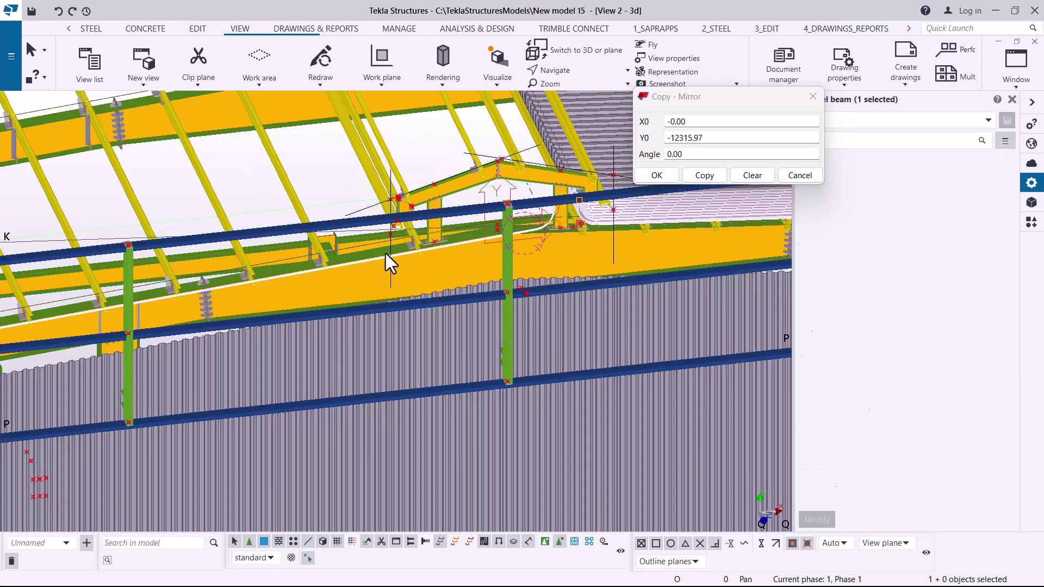
{"action": "scroll", "coordinate": [387, 256], "scroll_direction": "down", "scroll_amount": 5}
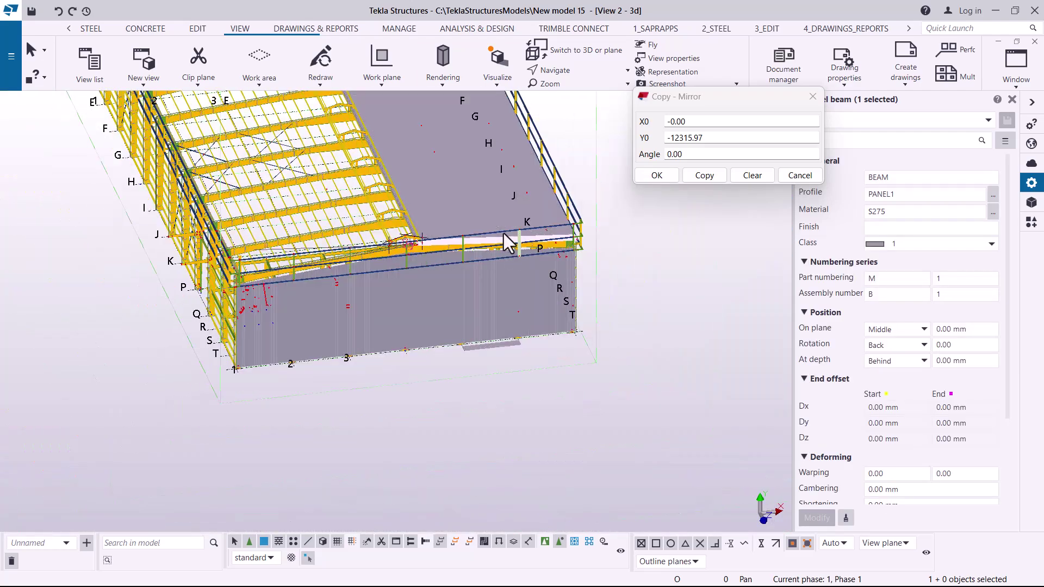
{"action": "scroll", "coordinate": [409, 216], "scroll_direction": "up", "scroll_amount": 6}
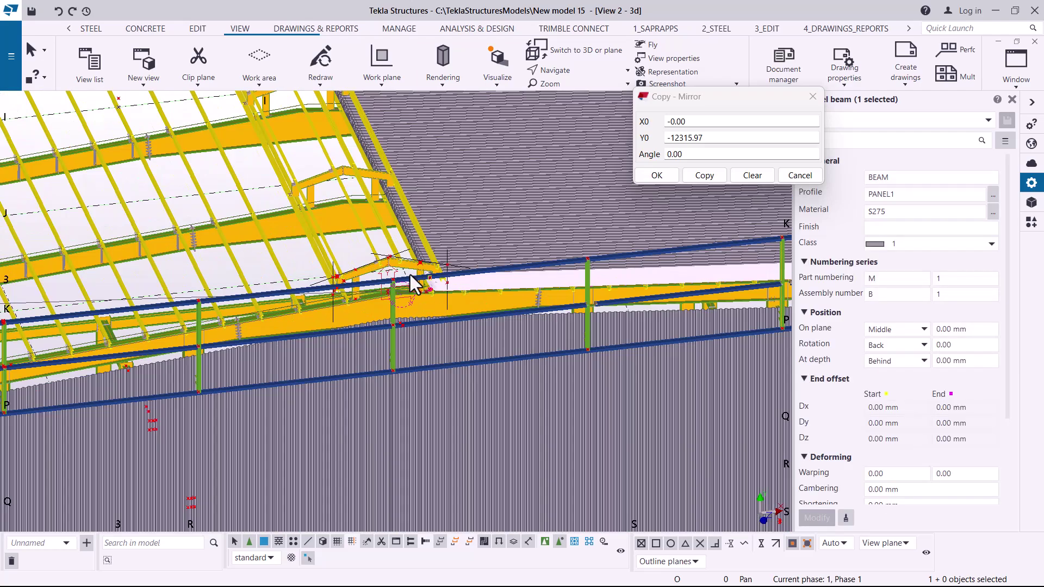
{"action": "scroll", "coordinate": [359, 295], "scroll_direction": "up", "scroll_amount": 5}
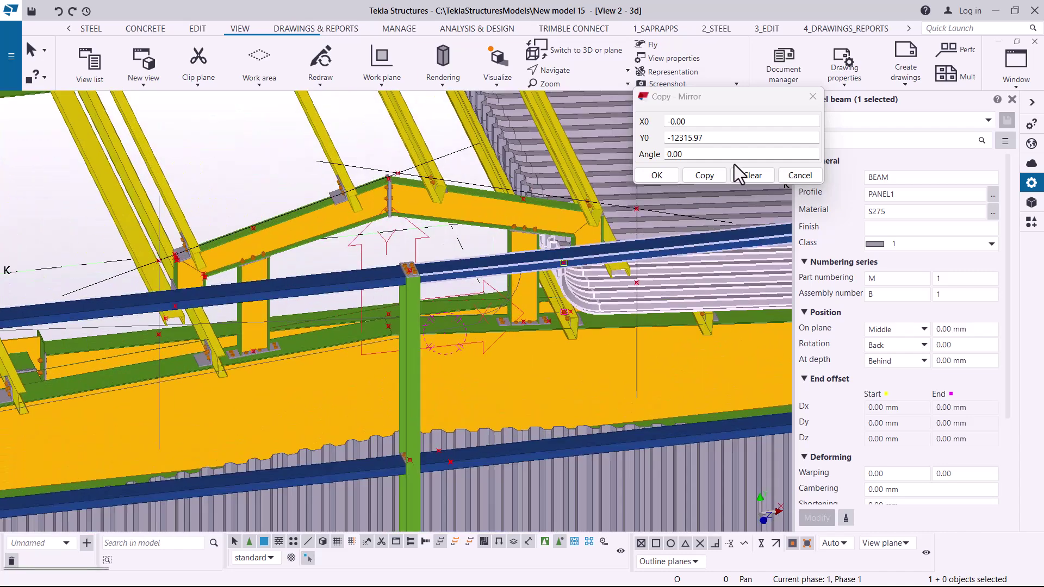
{"action": "left_click", "coordinate": [813, 97]}
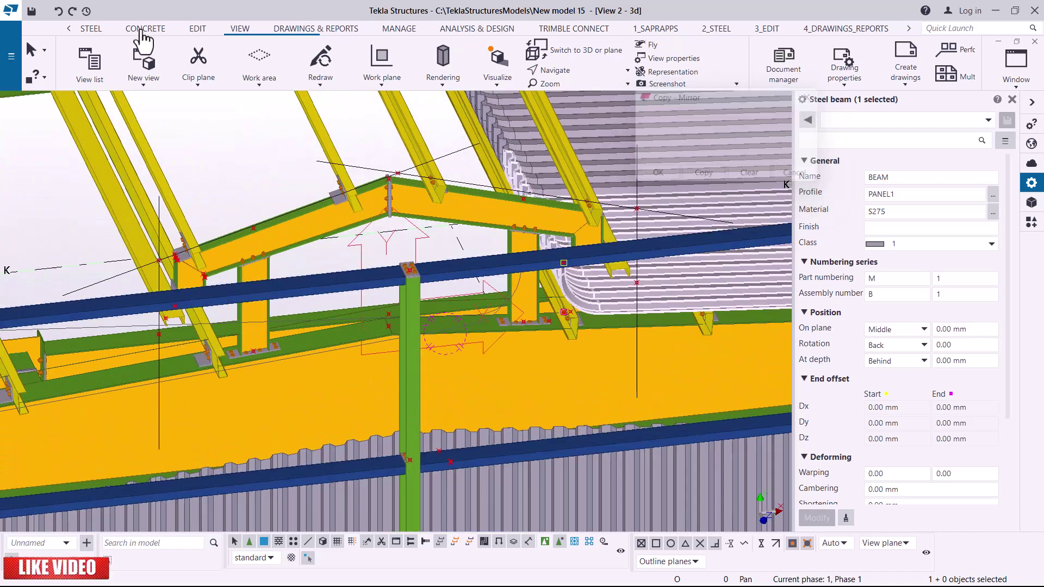
Step: Start a mirror copy of the bent panel with its mirror line down the middle of the ridge end plates, from upper to lower edge
{"action": "scroll", "coordinate": [583, 287], "scroll_direction": "up", "scroll_amount": 2}
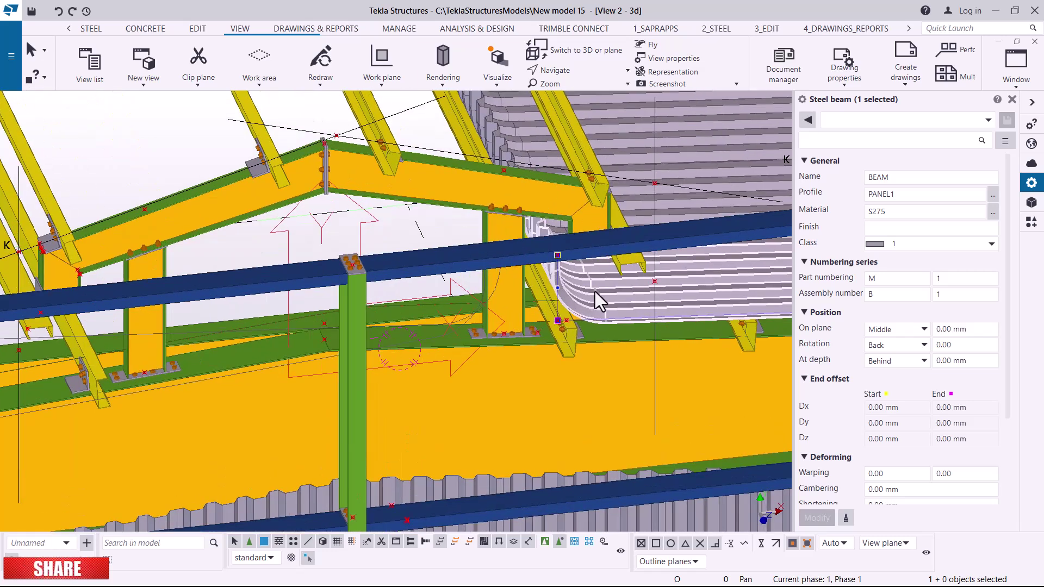
{"action": "right_click", "coordinate": [152, 131]}
{"action": "mouse_move", "coordinate": [206, 223]}
{"action": "left_click", "coordinate": [360, 251]}
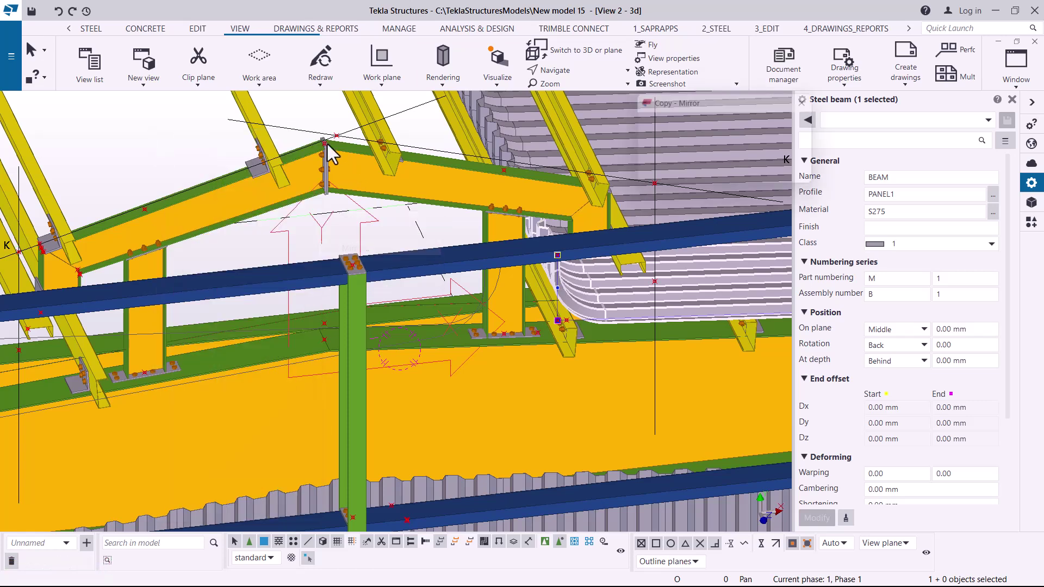
{"action": "scroll", "coordinate": [330, 163], "scroll_direction": "up", "scroll_amount": 2}
{"action": "scroll", "coordinate": [330, 163], "scroll_direction": "up", "scroll_amount": 2}
{"action": "scroll", "coordinate": [330, 164], "scroll_direction": "up", "scroll_amount": 5}
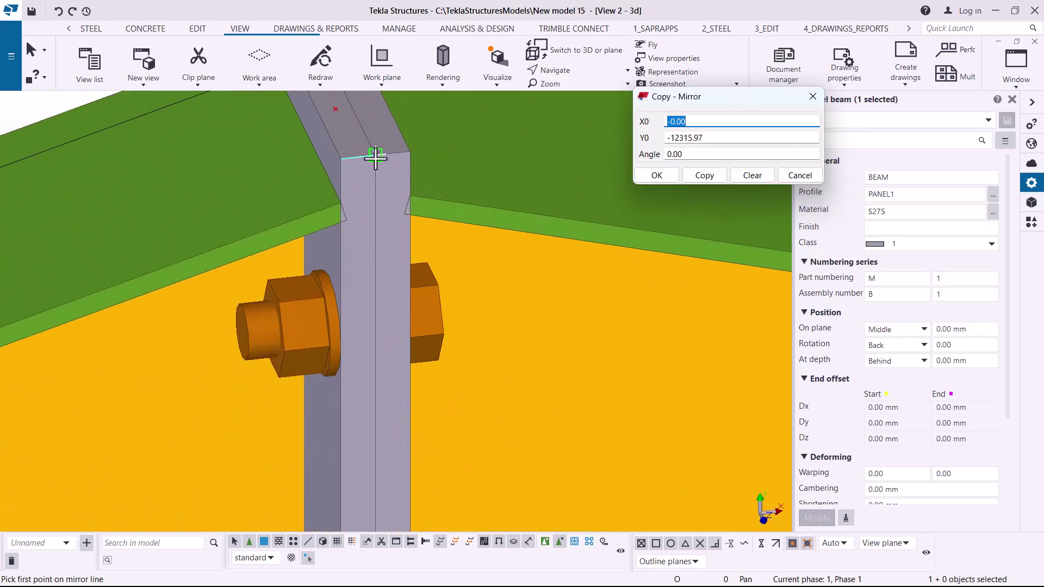
{"action": "left_click", "coordinate": [375, 157]}
{"action": "scroll", "coordinate": [374, 147], "scroll_direction": "down", "scroll_amount": 6}
{"action": "scroll", "coordinate": [377, 365], "scroll_direction": "up", "scroll_amount": 4}
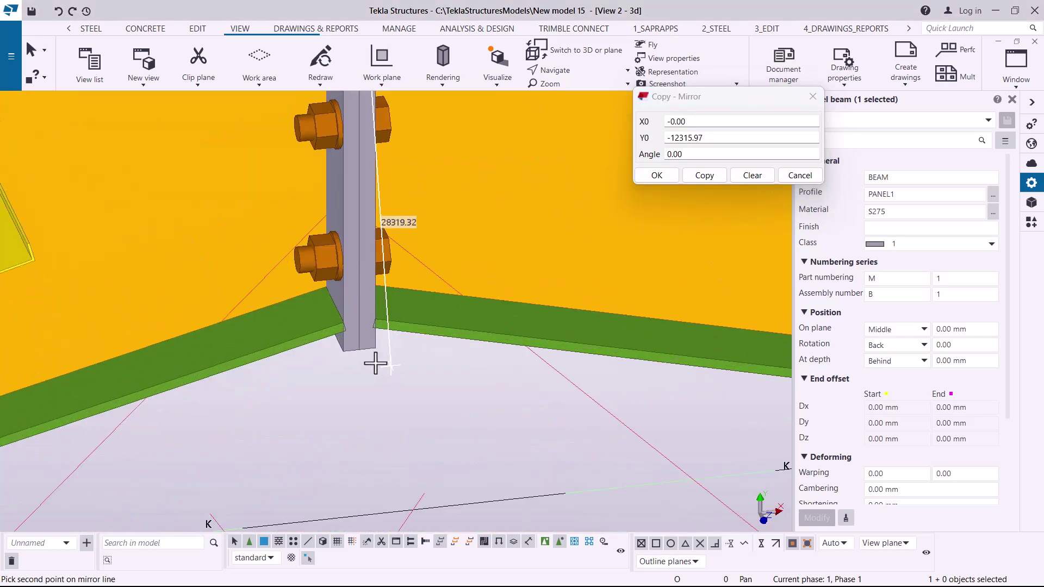
{"action": "left_click", "coordinate": [359, 350]}
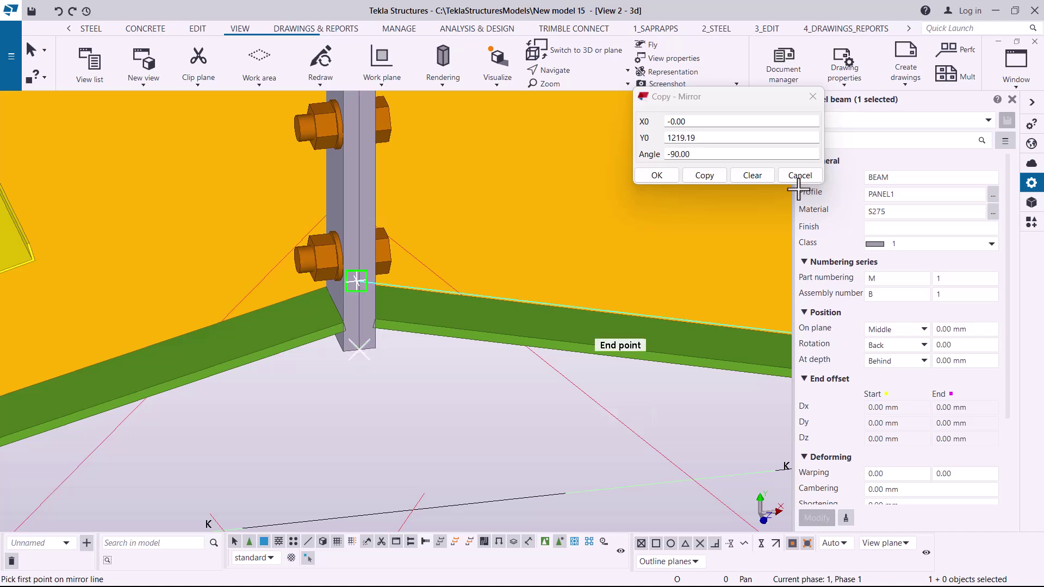
Step: Create the mirrored copy of the bent panel with X0 -0.00, Y0 1219.19 and angle -90.00, and end the mirror command
{"action": "left_click", "coordinate": [701, 176]}
{"action": "left_click", "coordinate": [657, 176]}
{"action": "scroll", "coordinate": [615, 215], "scroll_direction": "down", "scroll_amount": 10}
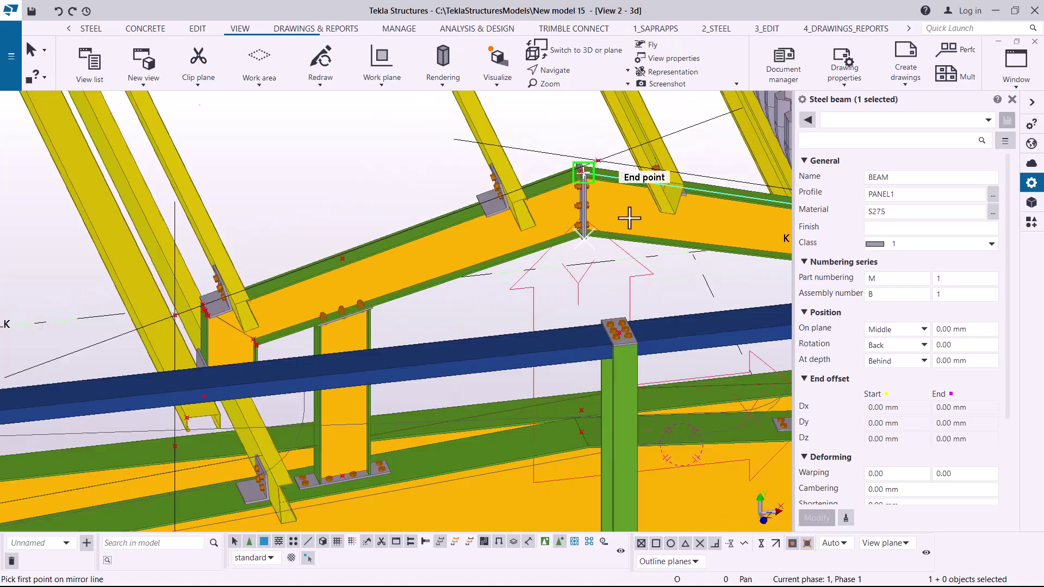
{"action": "scroll", "coordinate": [629, 219], "scroll_direction": "down", "scroll_amount": 10}
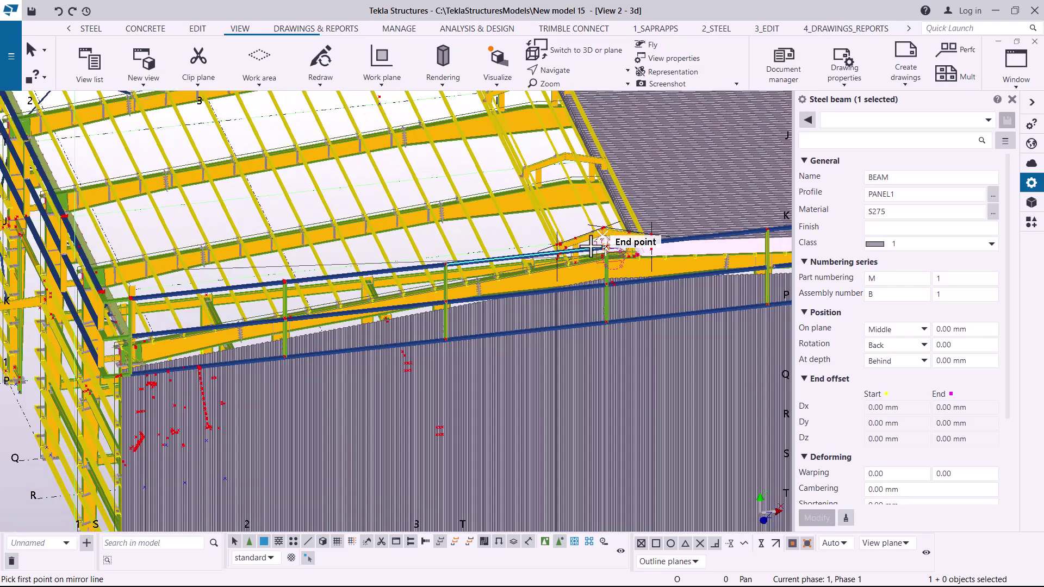
{"action": "scroll", "coordinate": [587, 234], "scroll_direction": "up", "scroll_amount": 10}
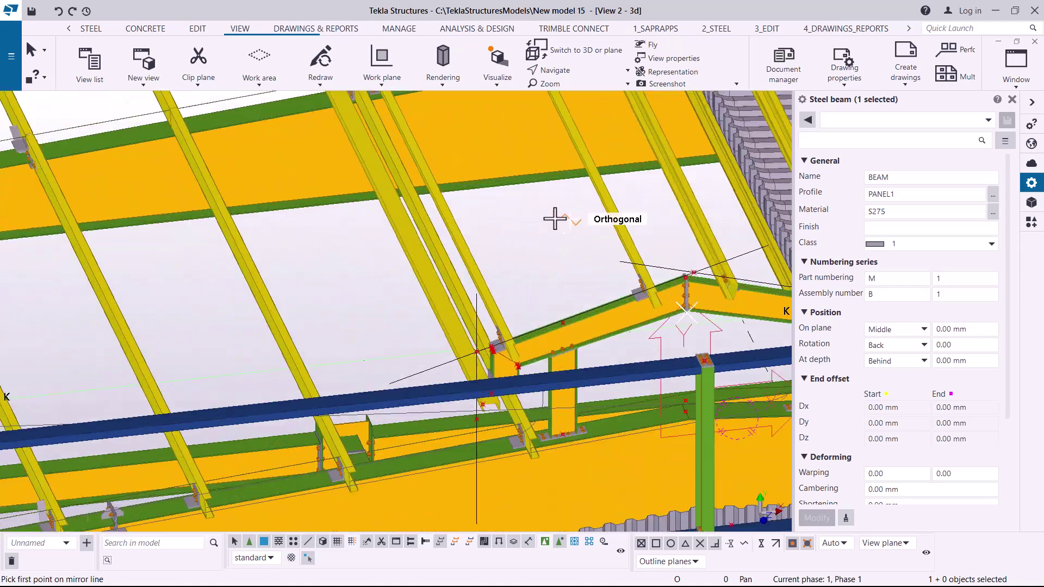
{"action": "right_click", "coordinate": [571, 223]}
{"action": "key", "text": "Escape"}
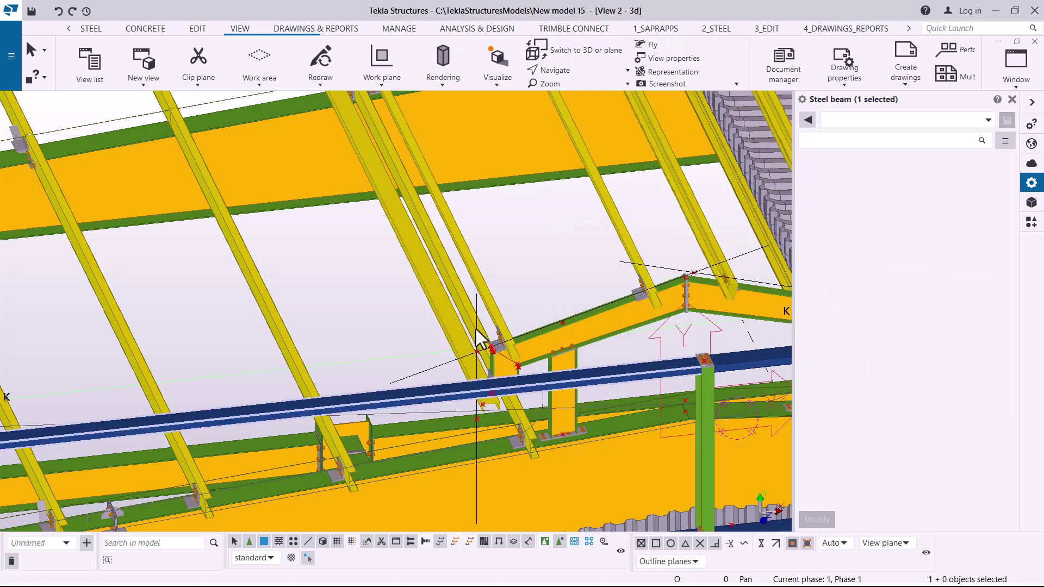
Step: Examine the ridge and both roof slopes, rotating the 3D view to see the whole building from the opposite gable corner
{"action": "scroll", "coordinate": [469, 289], "scroll_direction": "down", "scroll_amount": 5}
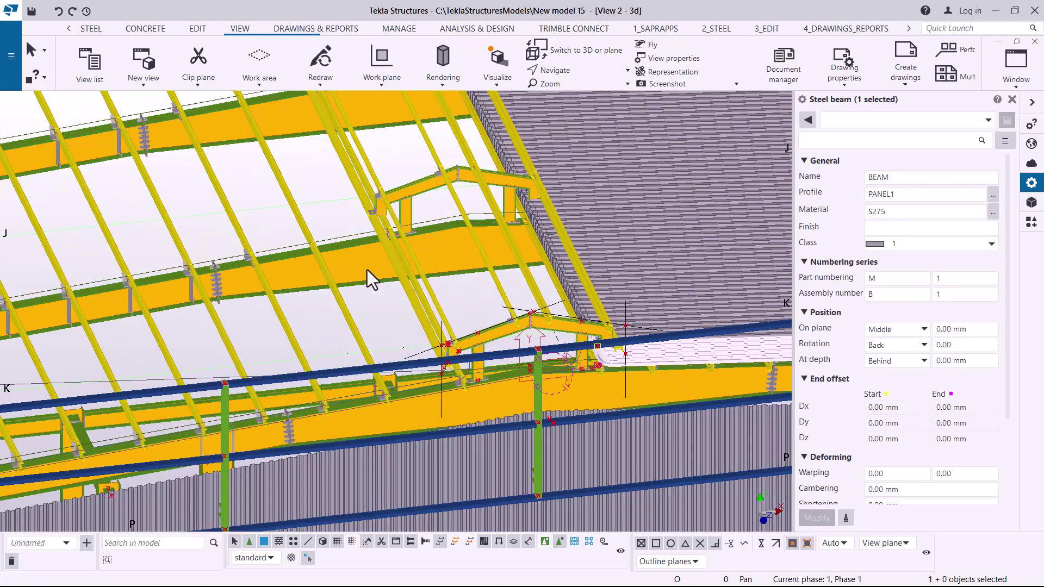
{"action": "scroll", "coordinate": [452, 307], "scroll_direction": "down", "scroll_amount": 2}
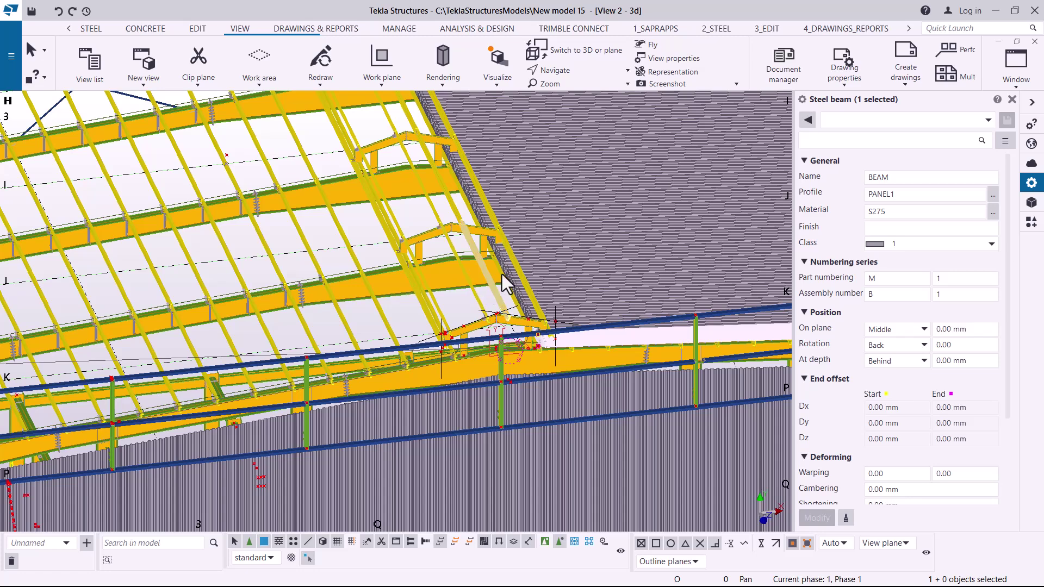
{"action": "scroll", "coordinate": [439, 322], "scroll_direction": "up", "scroll_amount": 5}
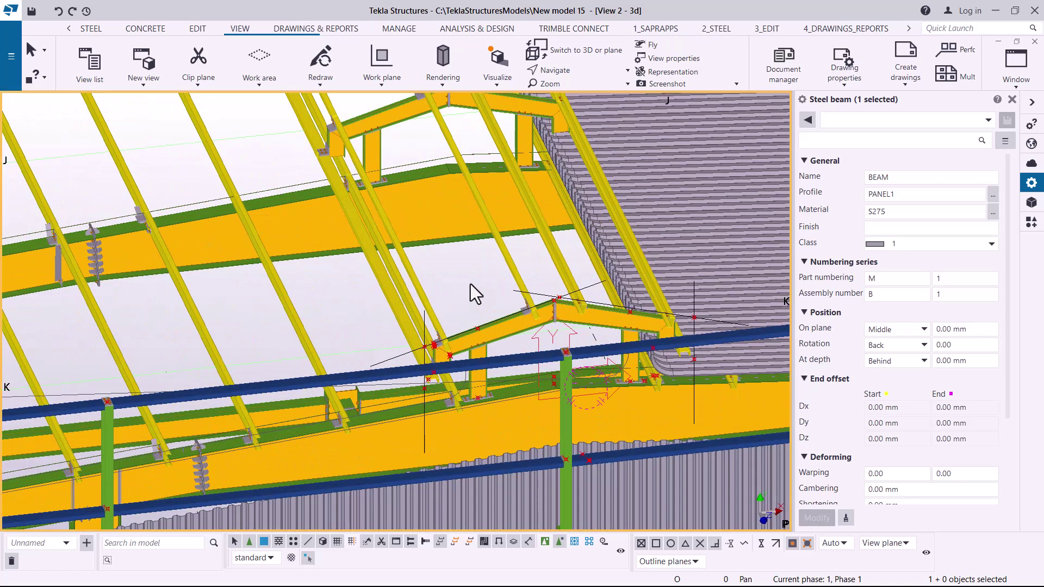
{"action": "scroll", "coordinate": [445, 265], "scroll_direction": "down", "scroll_amount": 2}
{"action": "left_click", "coordinate": [445, 265]}
{"action": "left_click", "coordinate": [568, 72]}
{"action": "left_click", "coordinate": [582, 95]}
{"action": "left_click", "coordinate": [515, 330]}
{"action": "mouse_move", "coordinate": [515, 331]}
{"action": "middle_mouse_down", "text": "ctrl"}
{"action": "mouse_move", "coordinate": [482, 296]}
{"action": "mouse_move", "coordinate": [485, 312]}
{"action": "mouse_move", "coordinate": [576, 348]}
{"action": "mouse_move", "coordinate": [512, 293]}
{"action": "mouse_move", "coordinate": [437, 290]}
{"action": "middle_mouse_up", "text": "ctrl"}
{"action": "scroll", "coordinate": [577, 348], "scroll_direction": "down", "scroll_amount": 5}
{"action": "right_click", "coordinate": [168, 159]}
{"action": "left_click", "coordinate": [203, 170]}
{"action": "scroll", "coordinate": [402, 296], "scroll_direction": "up", "scroll_amount": 3}
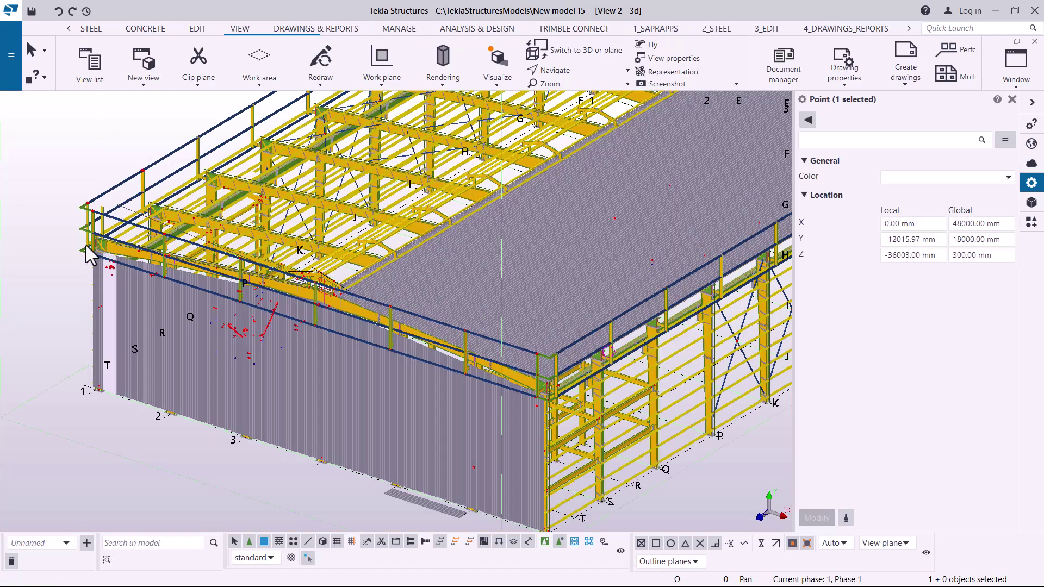
Step: Hide the original bent PANEL1 beam nearest the gable frame to expose its guide points beside the ridge
{"action": "scroll", "coordinate": [92, 250], "scroll_direction": "up", "scroll_amount": 5}
{"action": "scroll", "coordinate": [103, 231], "scroll_direction": "up", "scroll_amount": 5}
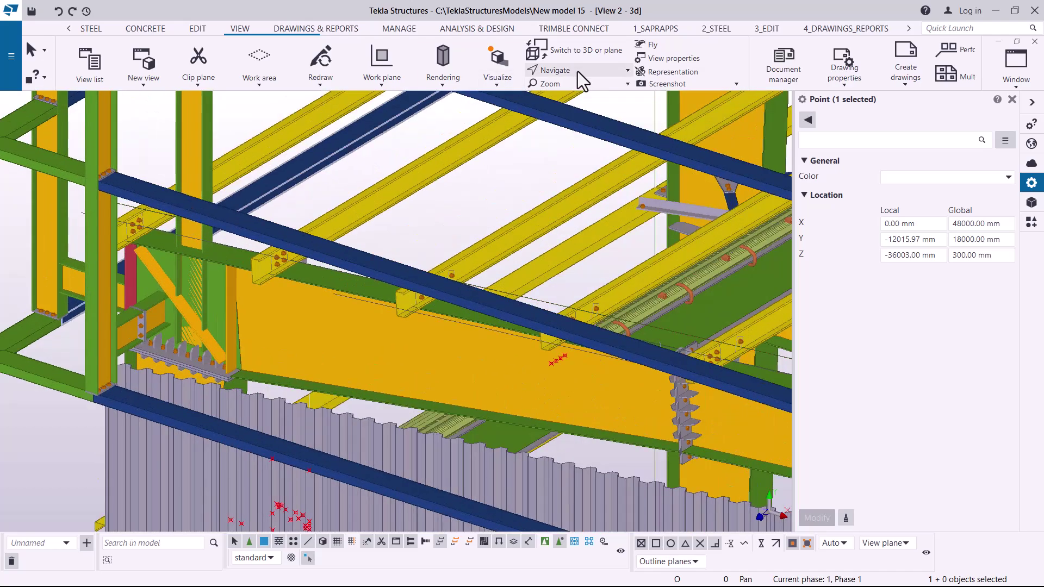
{"action": "left_click", "coordinate": [577, 71]}
{"action": "left_click", "coordinate": [581, 89]}
{"action": "mouse_move", "coordinate": [291, 269]}
{"action": "middle_mouse_down", "text": "ctrl"}
{"action": "mouse_move", "coordinate": [345, 259]}
{"action": "mouse_move", "coordinate": [341, 240]}
{"action": "mouse_move", "coordinate": [401, 224]}
{"action": "mouse_move", "coordinate": [401, 210]}
{"action": "mouse_move", "coordinate": [357, 205]}
{"action": "mouse_move", "coordinate": [345, 222]}
{"action": "mouse_move", "coordinate": [368, 223]}
{"action": "mouse_move", "coordinate": [294, 272]}
{"action": "mouse_move", "coordinate": [473, 253]}
{"action": "middle_mouse_up", "text": "ctrl"}
{"action": "scroll", "coordinate": [473, 251], "scroll_direction": "up", "scroll_amount": 10}
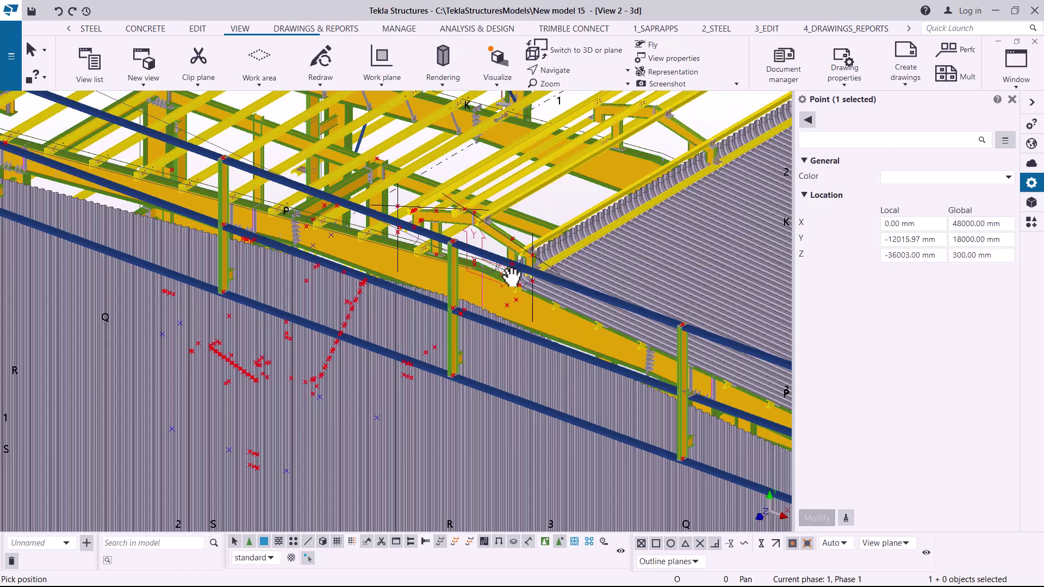
{"action": "scroll", "coordinate": [473, 249], "scroll_direction": "up", "scroll_amount": 3}
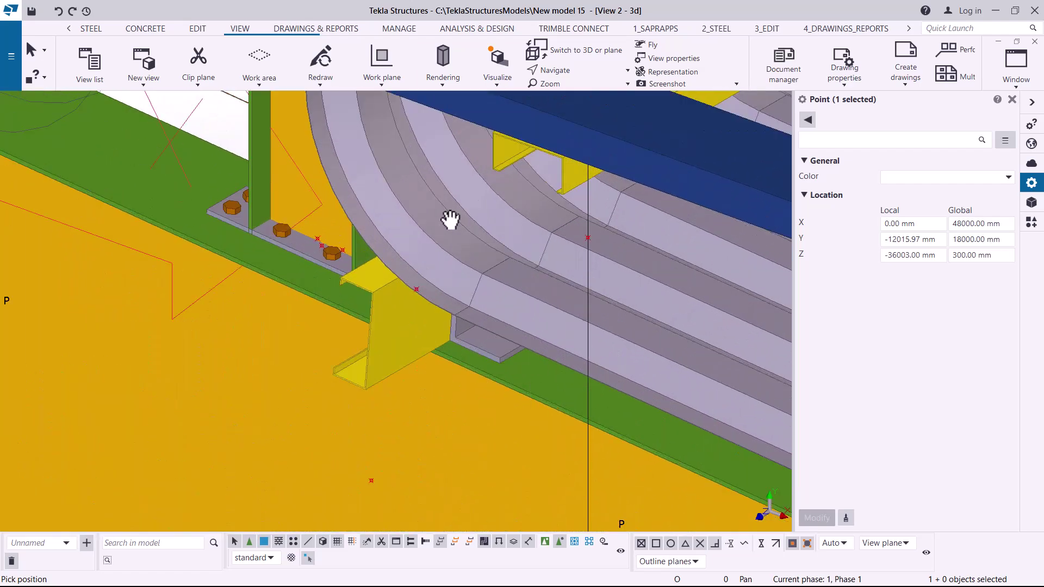
{"action": "right_click", "coordinate": [454, 216]}
{"action": "left_click", "coordinate": [475, 242]}
{"action": "left_click", "coordinate": [438, 240]}
{"action": "right_click", "coordinate": [438, 241]}
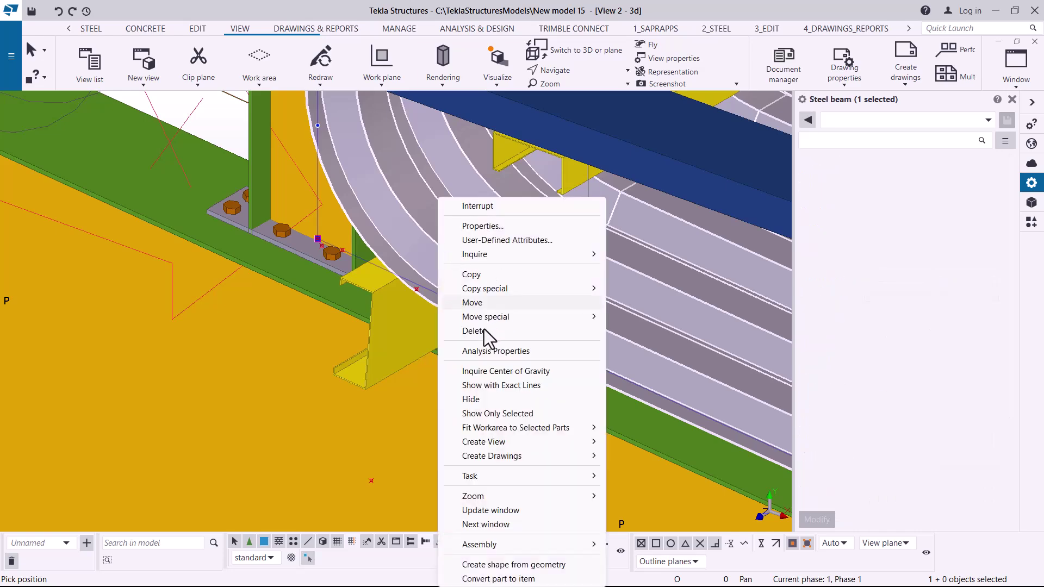
{"action": "left_click", "coordinate": [471, 400]}
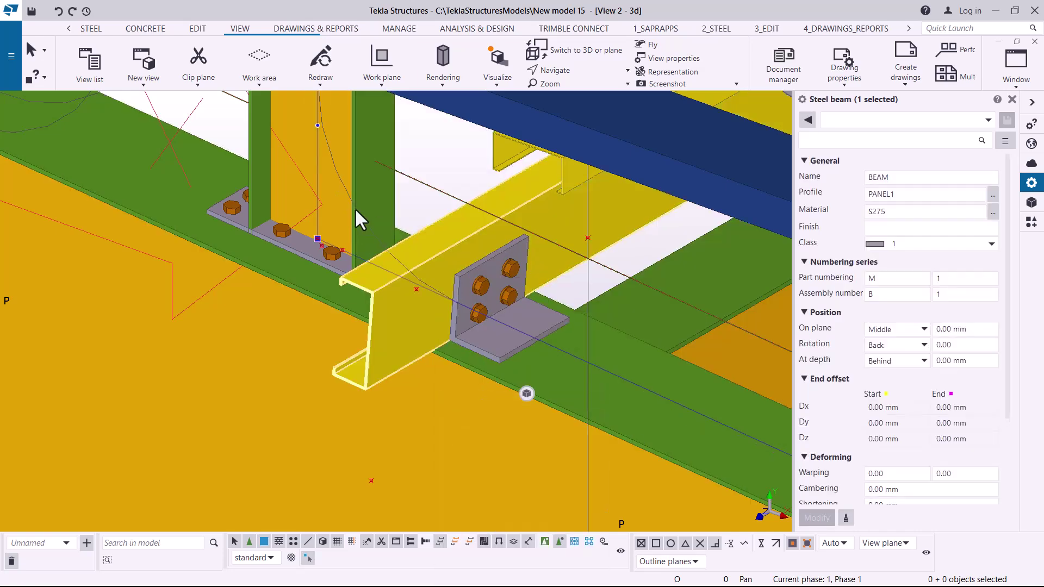
Step: Select the two guide points, upper and lower, of the hidden bent panel's curved end beside the ridge
{"action": "scroll", "coordinate": [477, 149], "scroll_direction": "up", "scroll_amount": 4}
{"action": "middle_click_drag", "start_coordinate": [350, 268], "coordinate": [373, 330]}
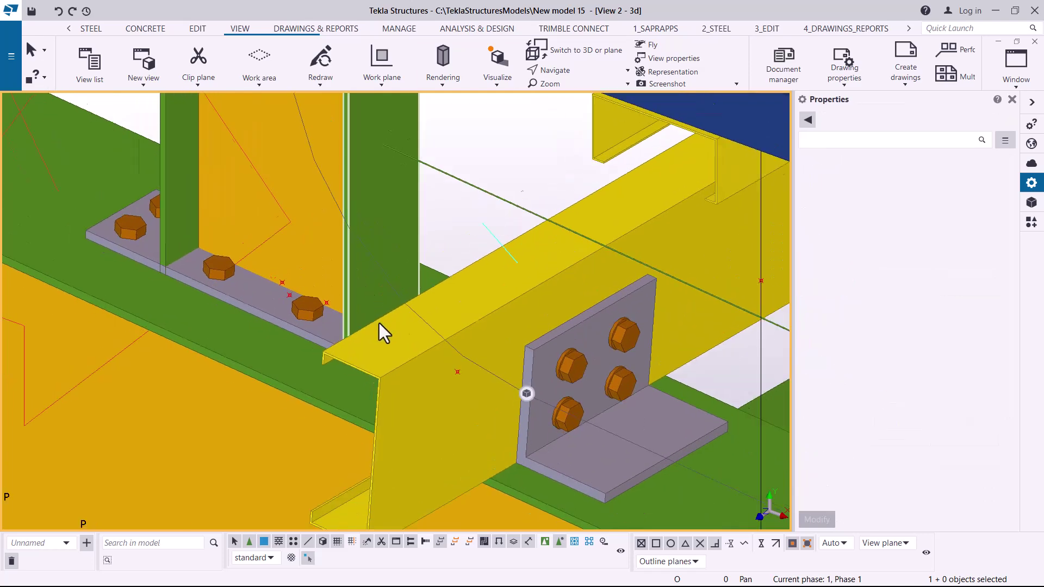
{"action": "left_click", "coordinate": [572, 74]}
{"action": "left_click", "coordinate": [576, 93]}
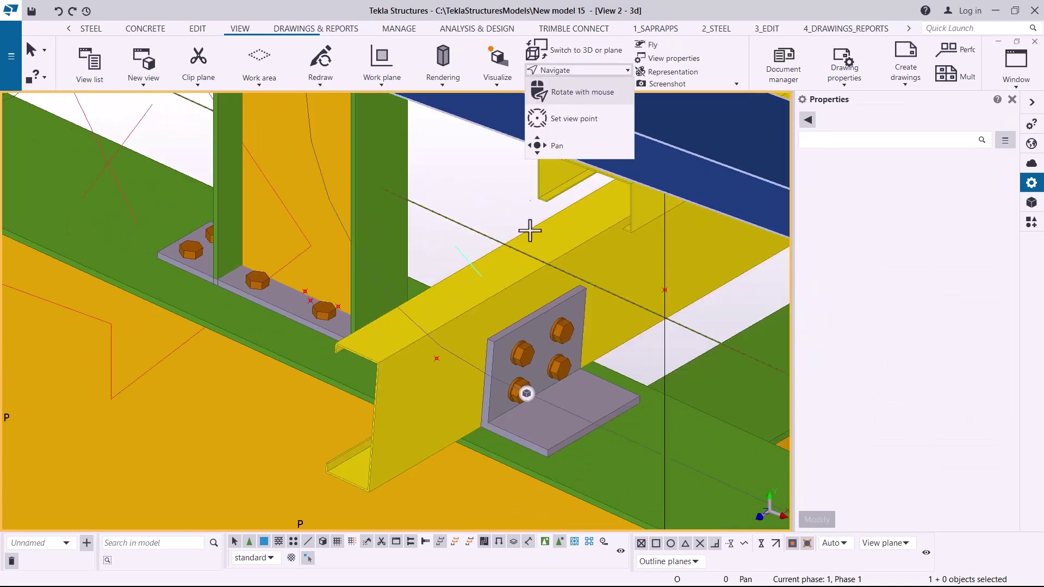
{"action": "mouse_move", "coordinate": [487, 288]}
{"action": "left_mouse_down"}
{"action": "mouse_move", "coordinate": [559, 240]}
{"action": "mouse_move", "coordinate": [560, 315]}
{"action": "mouse_move", "coordinate": [566, 296]}
{"action": "left_mouse_up"}
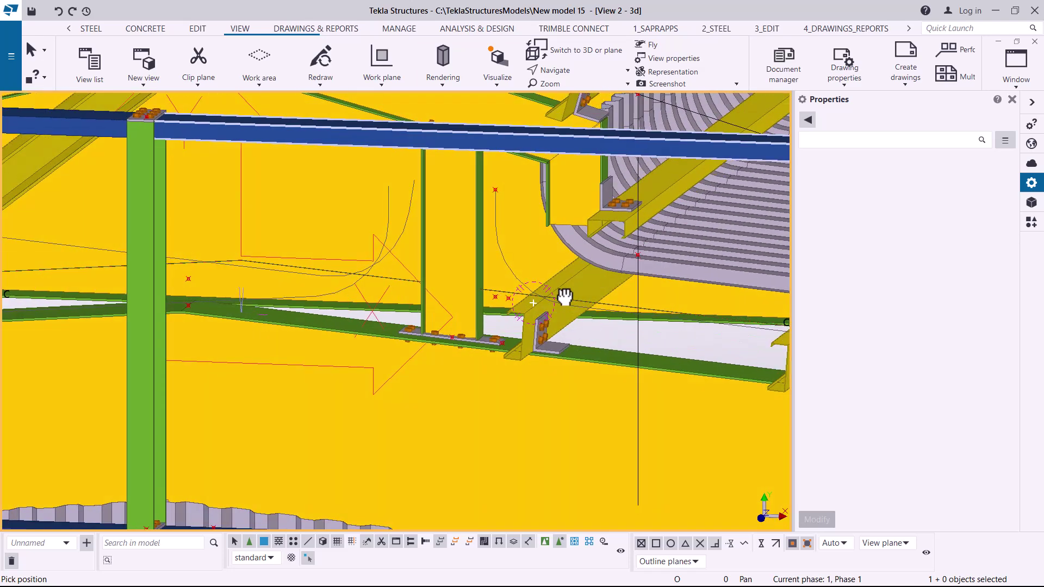
{"action": "right_click", "coordinate": [620, 343]}
{"action": "left_click", "coordinate": [635, 351]}
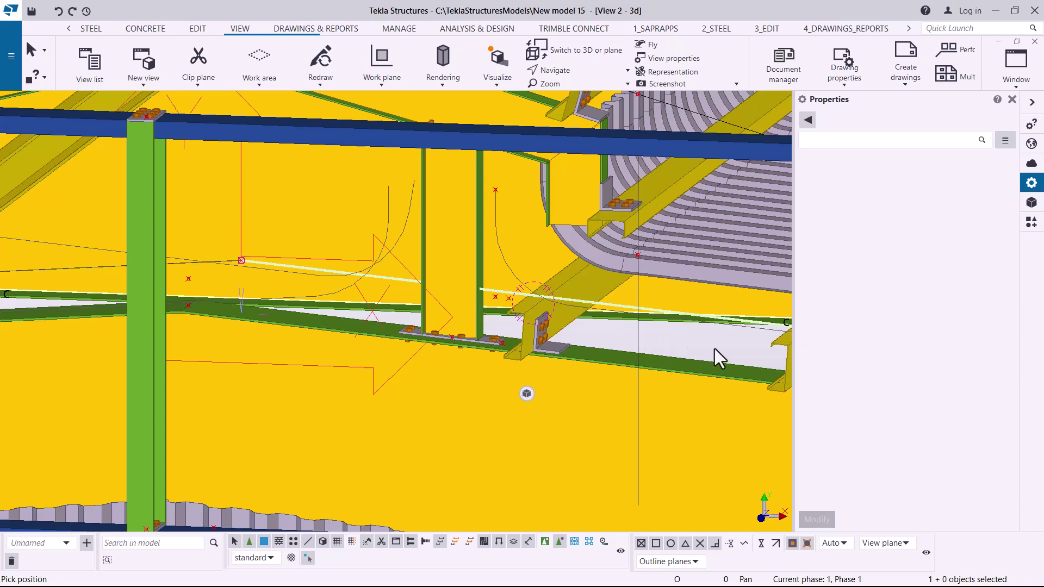
{"action": "scroll", "coordinate": [713, 348], "scroll_direction": "up", "scroll_amount": 5}
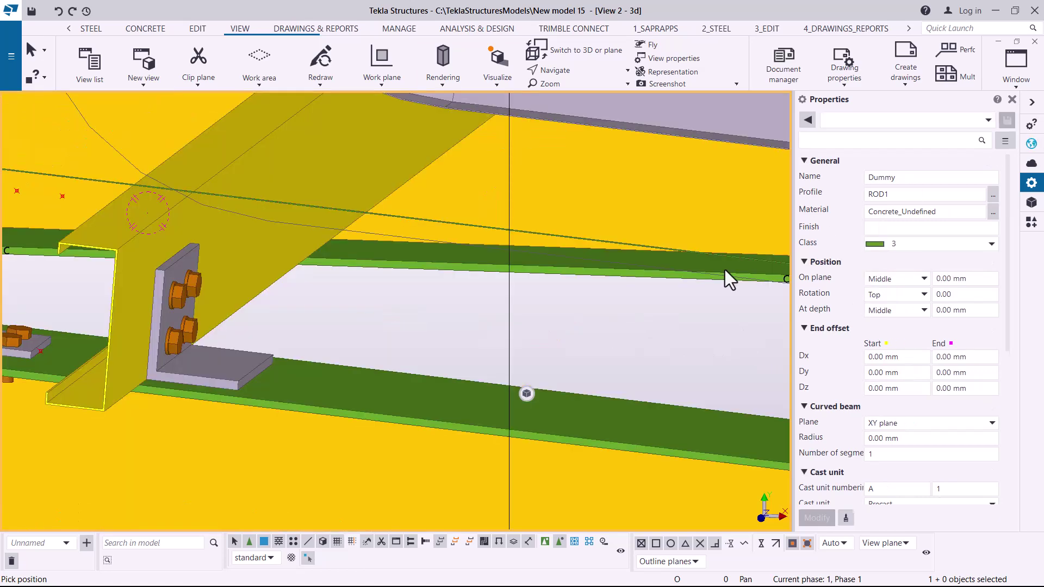
{"action": "scroll", "coordinate": [566, 348], "scroll_direction": "down", "scroll_amount": 5}
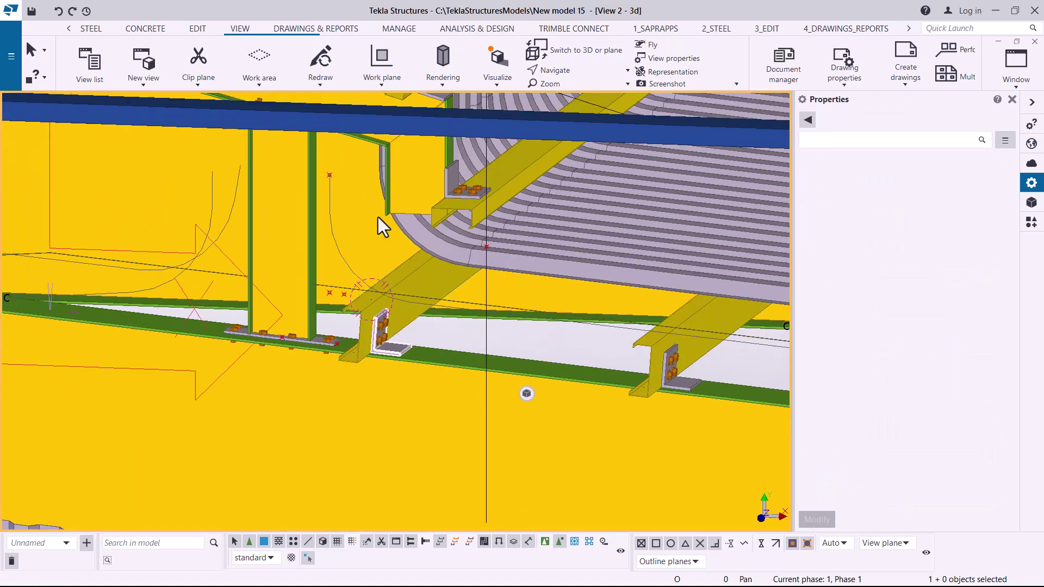
{"action": "left_click", "coordinate": [329, 175]}
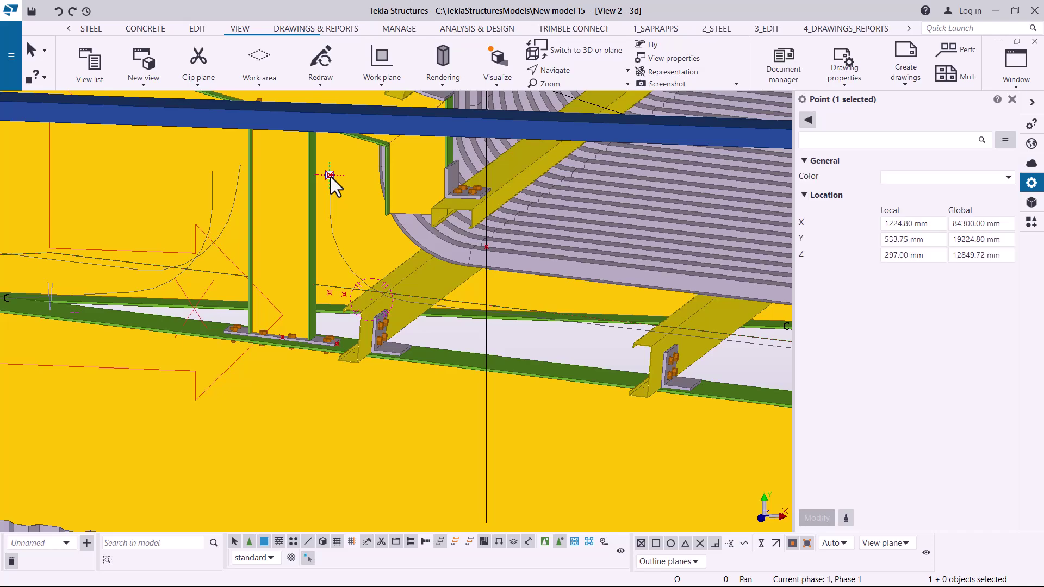
{"action": "left_click", "coordinate": [329, 294], "text": "ctrl"}
Step: Add the hidden panel's upper guide point at the eave purlin to the point selection
{"action": "scroll", "coordinate": [152, 246], "scroll_direction": "down", "scroll_amount": 5}
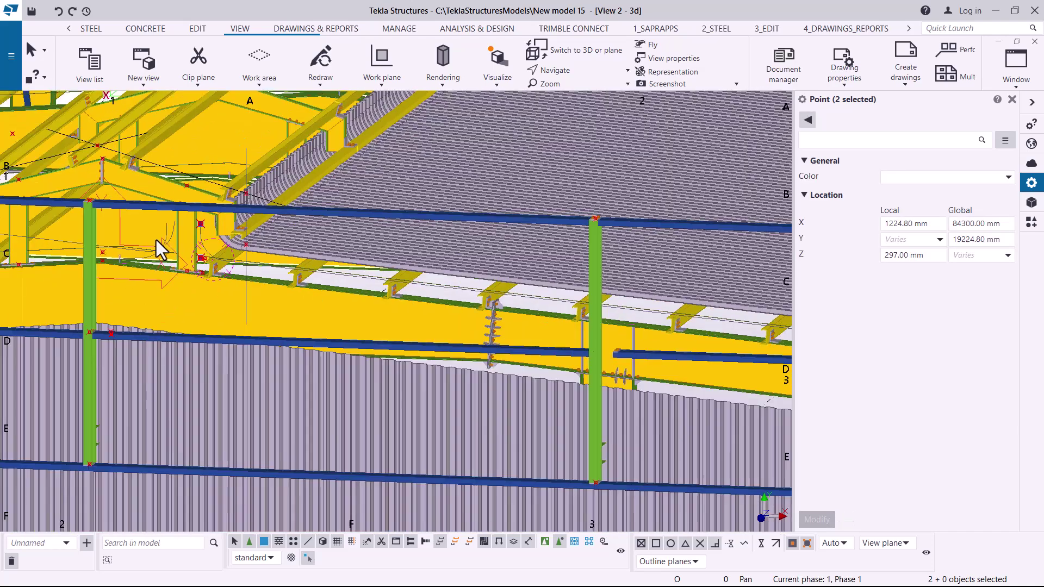
{"action": "scroll", "coordinate": [185, 253], "scroll_direction": "down", "scroll_amount": 4}
{"action": "scroll", "coordinate": [521, 280], "scroll_direction": "up", "scroll_amount": 6}
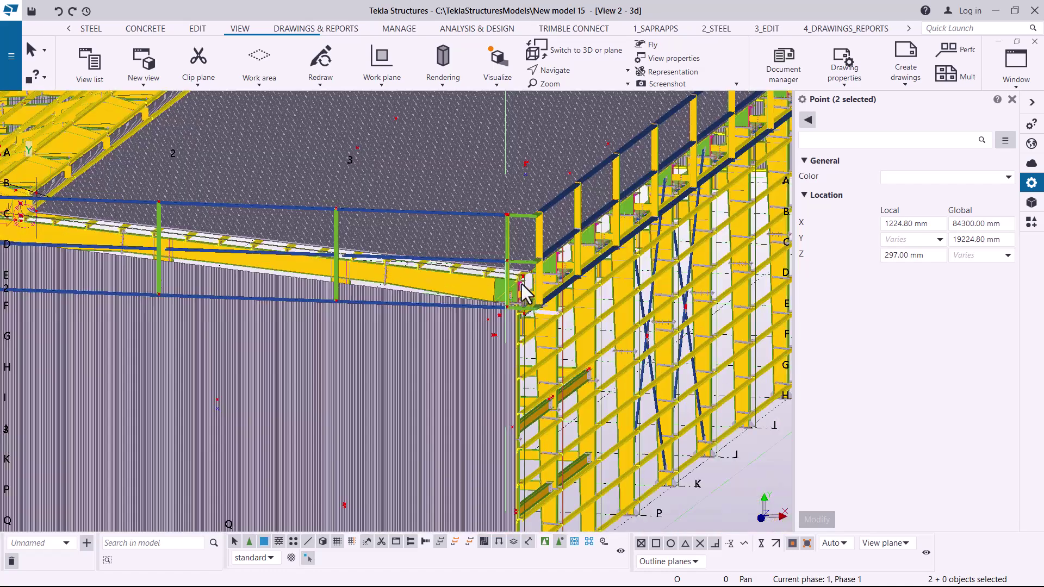
{"action": "scroll", "coordinate": [520, 277], "scroll_direction": "up", "scroll_amount": 8}
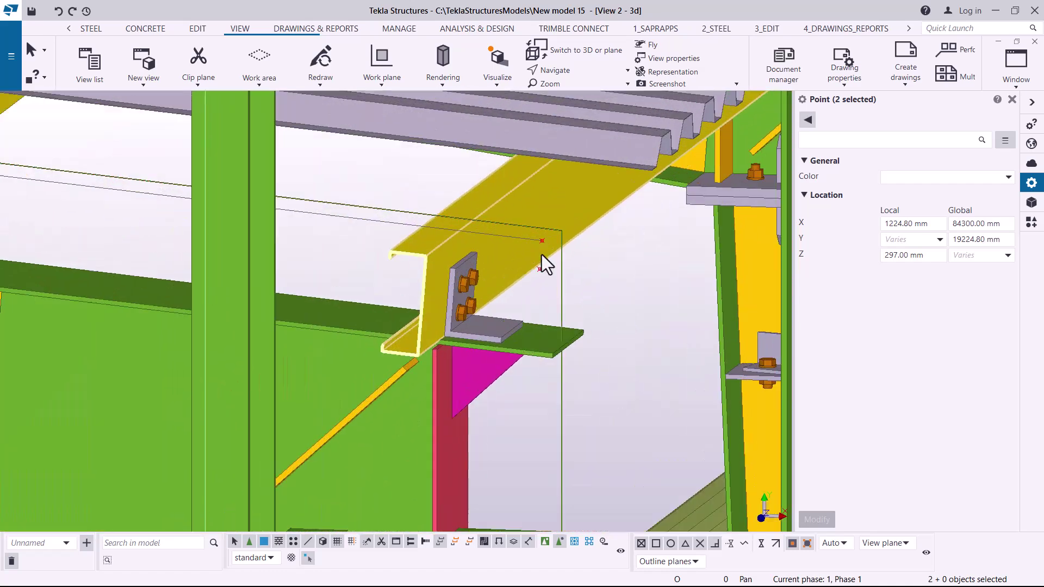
{"action": "left_click", "coordinate": [543, 240], "text": "ctrl"}
Step: Start a mirror copy of the three guide points, beginning the mirror line at the upper middle of the ridge end plates
{"action": "scroll", "coordinate": [645, 261], "scroll_direction": "down", "scroll_amount": 6}
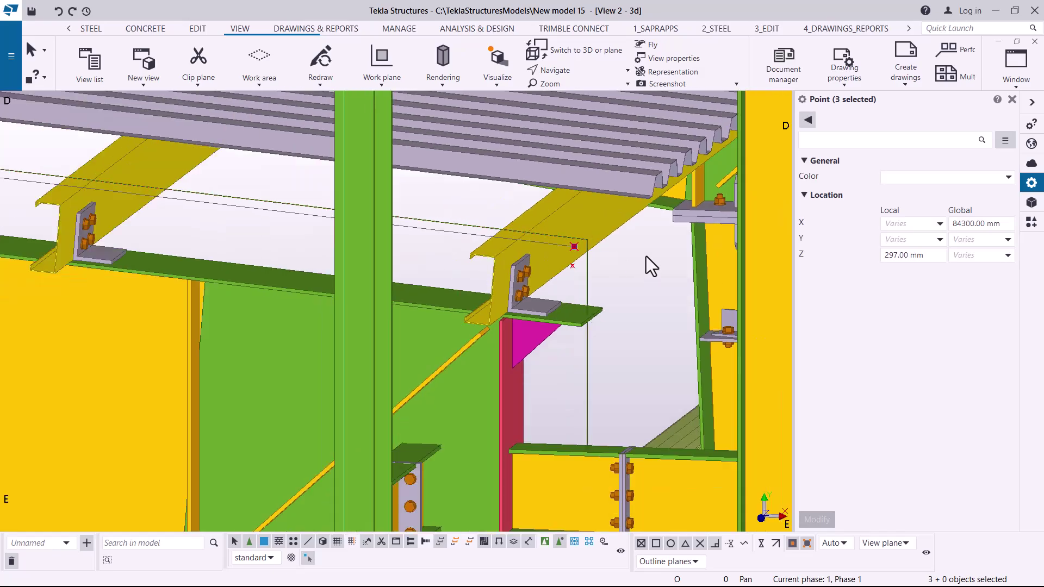
{"action": "scroll", "coordinate": [656, 310], "scroll_direction": "down", "scroll_amount": 10}
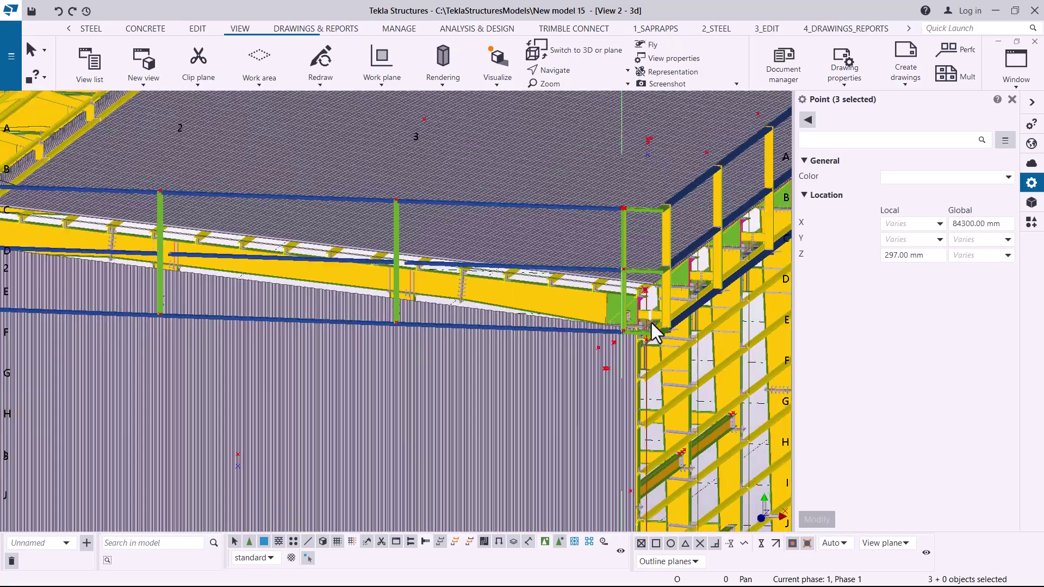
{"action": "scroll", "coordinate": [296, 251], "scroll_direction": "up", "scroll_amount": 10}
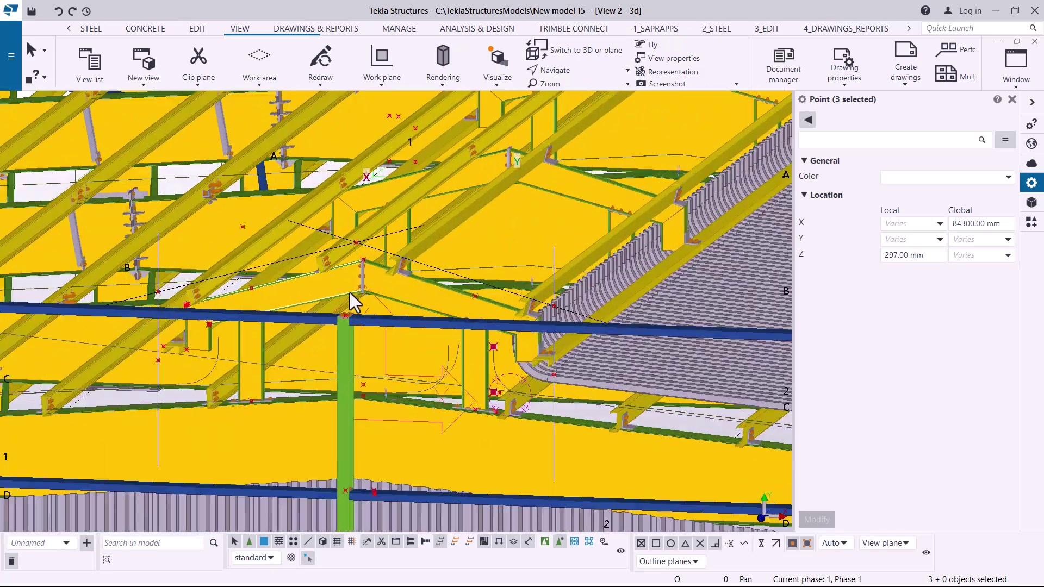
{"action": "scroll", "coordinate": [505, 312], "scroll_direction": "down", "scroll_amount": 10}
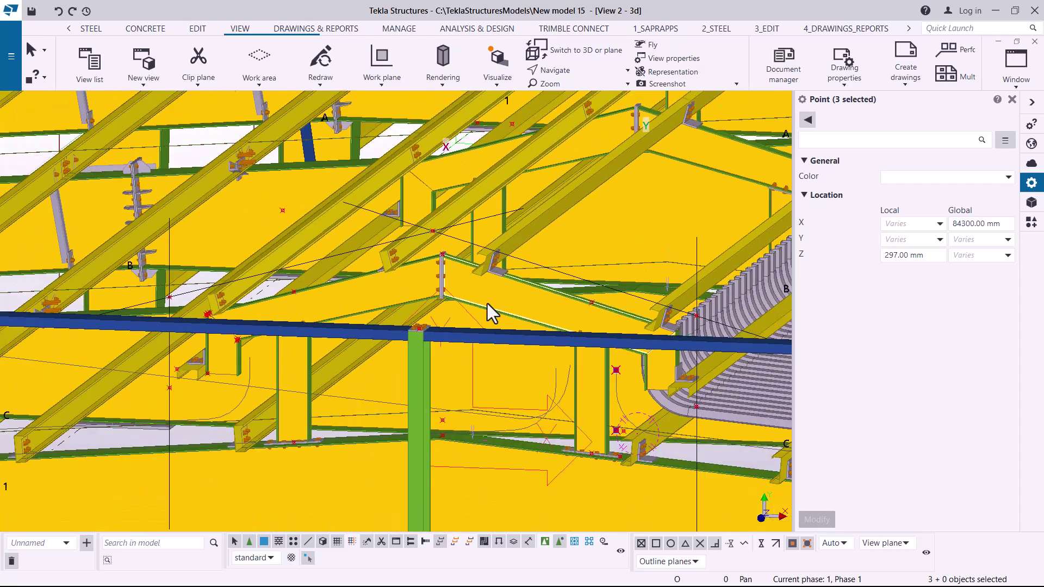
{"action": "scroll", "coordinate": [494, 304], "scroll_direction": "down", "scroll_amount": 3}
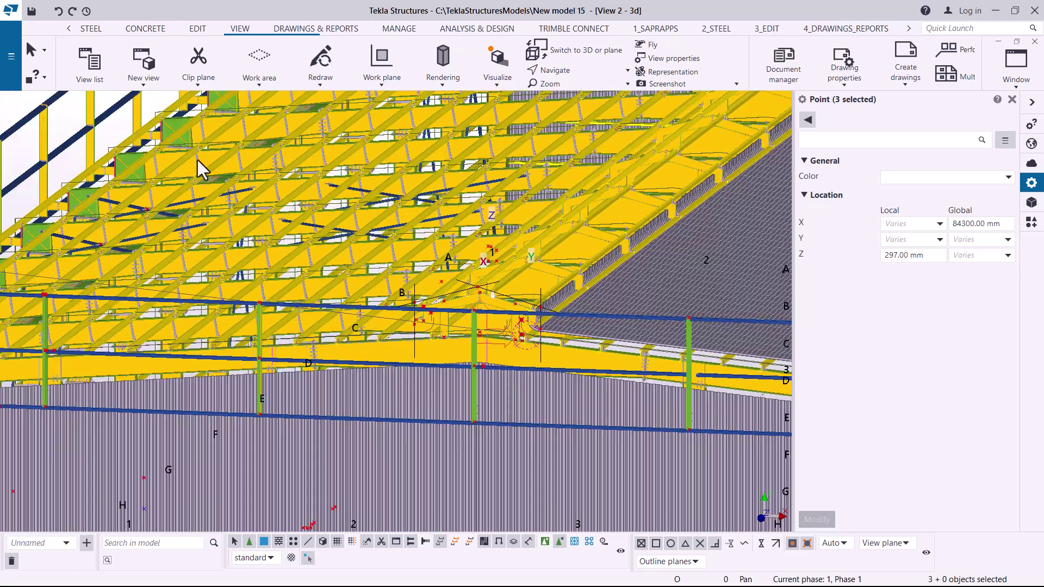
{"action": "right_click", "coordinate": [63, 121]}
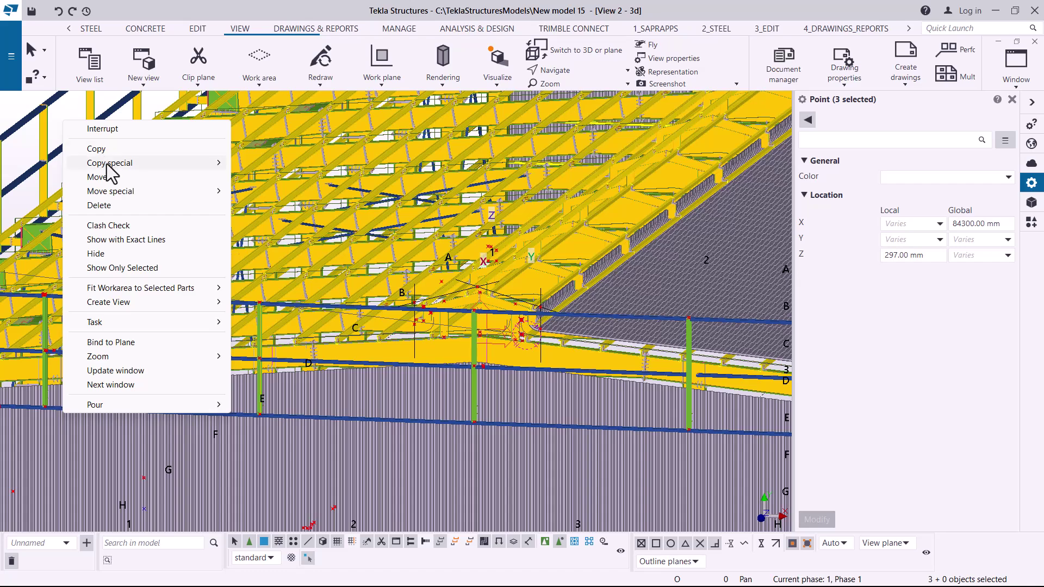
{"action": "mouse_move", "coordinate": [109, 164]}
{"action": "left_click", "coordinate": [271, 193]}
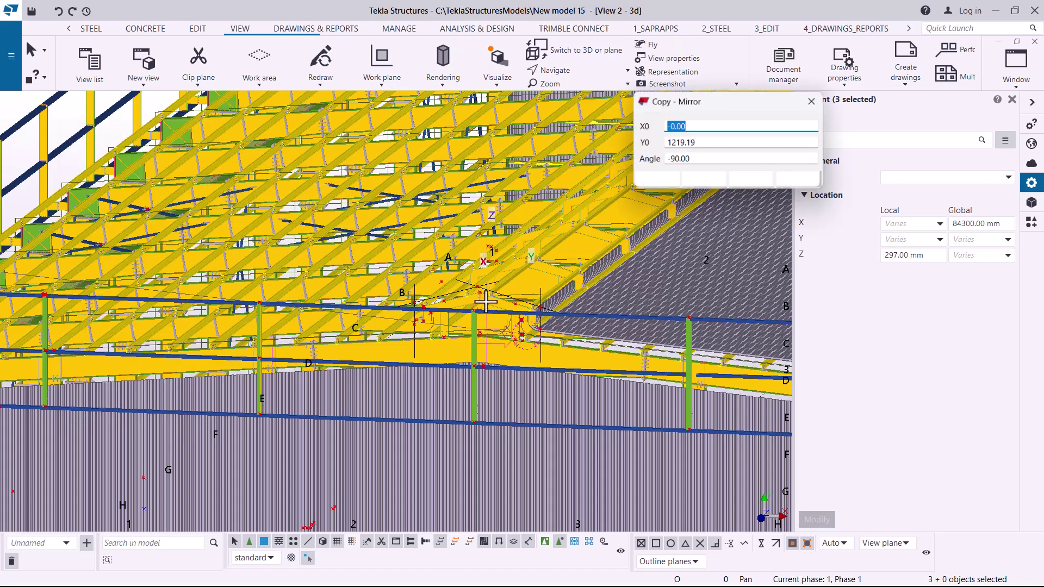
{"action": "scroll", "coordinate": [479, 296], "scroll_direction": "up", "scroll_amount": 5}
{"action": "scroll", "coordinate": [468, 277], "scroll_direction": "up", "scroll_amount": 6}
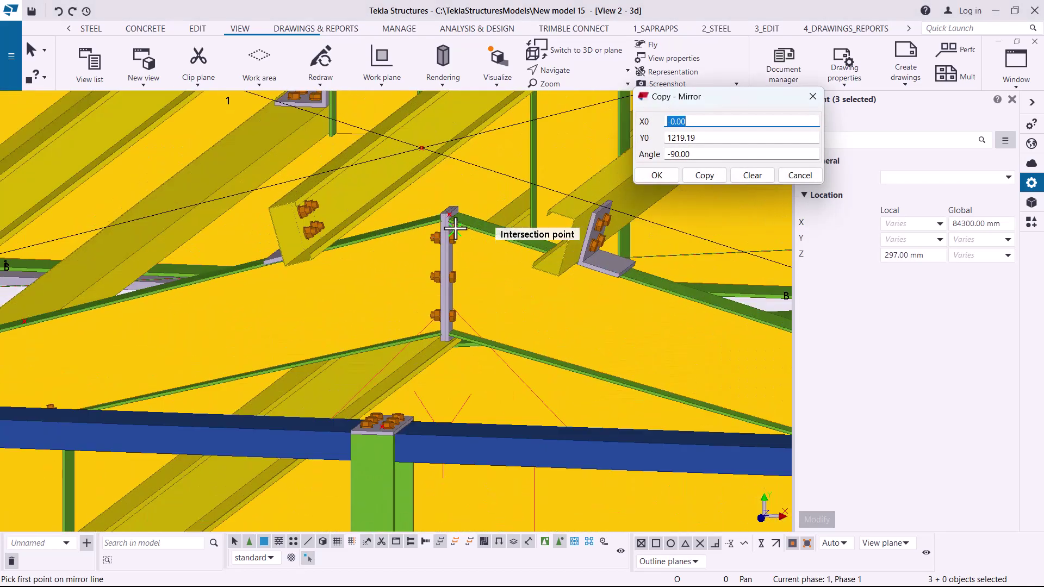
{"action": "scroll", "coordinate": [421, 190], "scroll_direction": "up", "scroll_amount": 2}
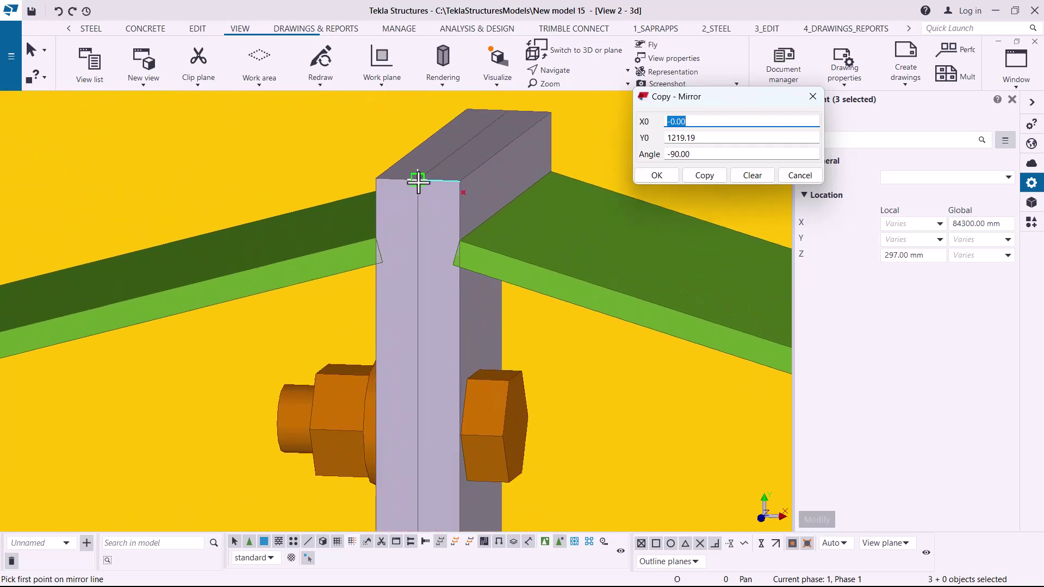
{"action": "left_click", "coordinate": [418, 181]}
Step: End the mirror line at the plates' lower middle and try to mirror the points with X0 -0.00, Y0 1219.19 and angle -90.00
{"action": "scroll", "coordinate": [419, 214], "scroll_direction": "down", "scroll_amount": 6}
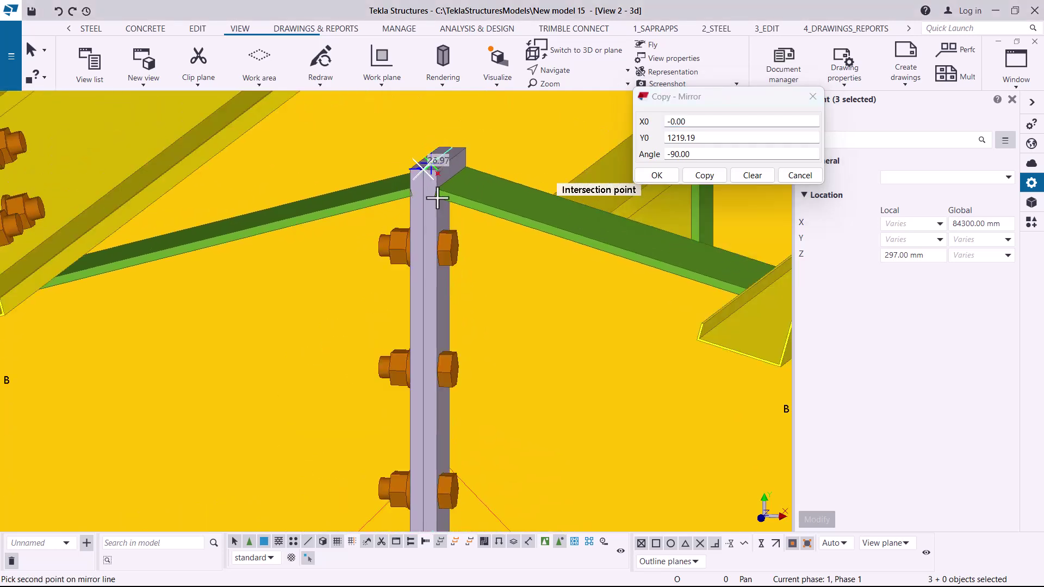
{"action": "scroll", "coordinate": [427, 432], "scroll_direction": "up", "scroll_amount": 3}
{"action": "scroll", "coordinate": [426, 465], "scroll_direction": "up", "scroll_amount": 2}
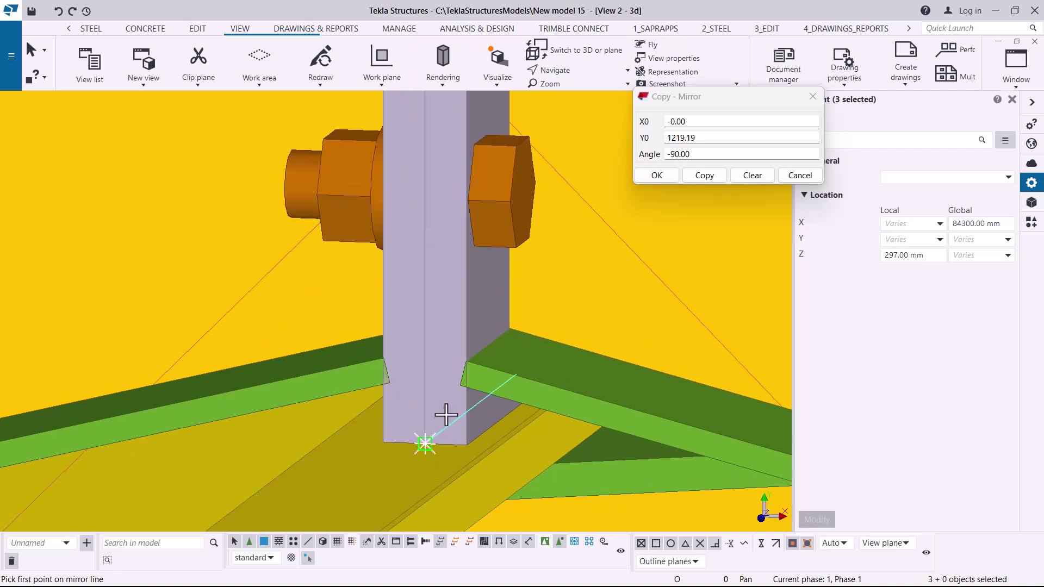
{"action": "left_click", "coordinate": [656, 174]}
Step: Leave the mirror copy and select the bent PANEL1 beam with its curved end beside the ridge
{"action": "scroll", "coordinate": [653, 234], "scroll_direction": "down", "scroll_amount": 6}
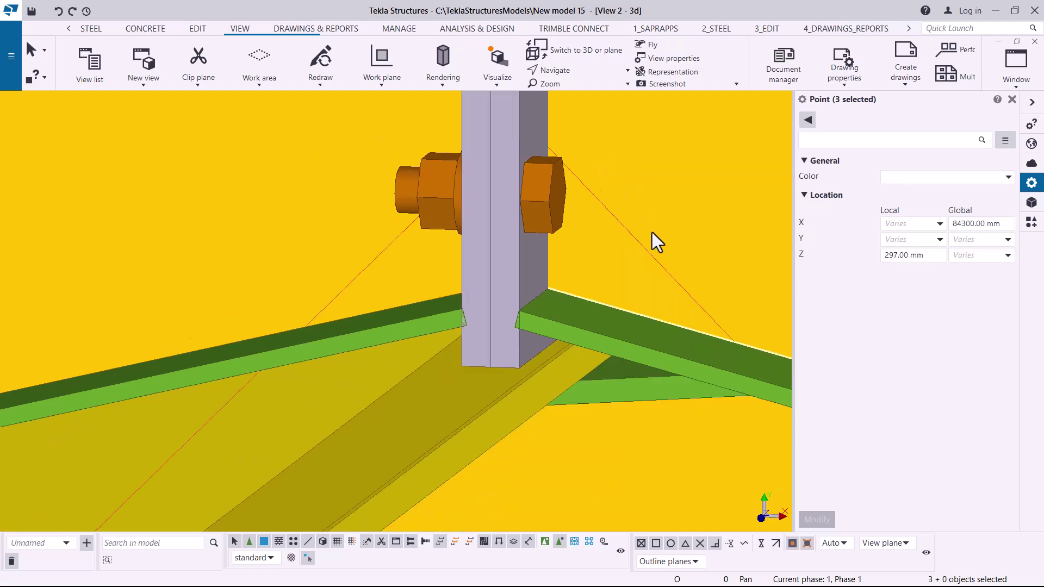
{"action": "scroll", "coordinate": [654, 236], "scroll_direction": "down", "scroll_amount": 6}
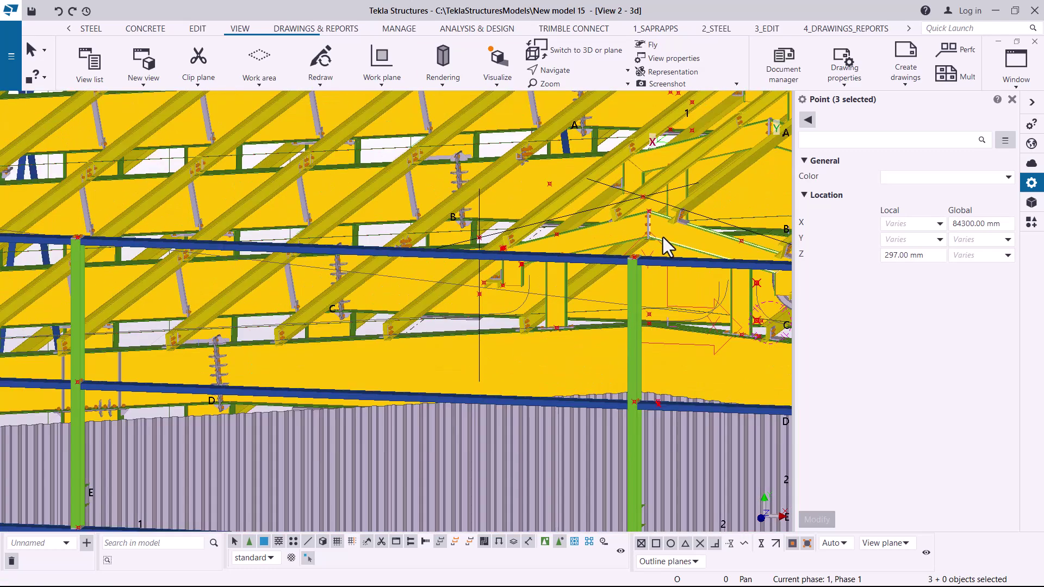
{"action": "left_click", "coordinate": [569, 71]}
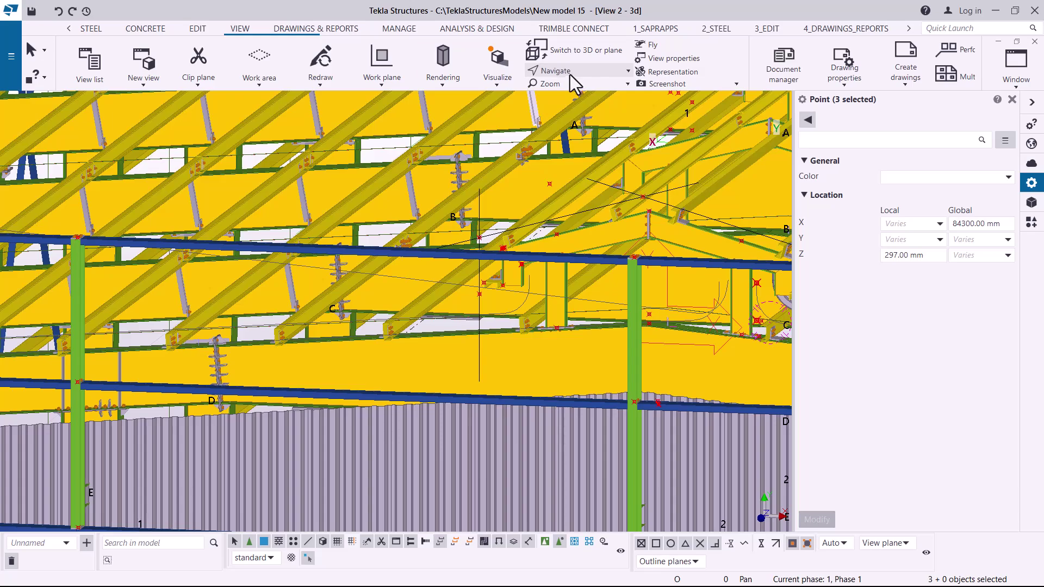
{"action": "left_click", "coordinate": [575, 93]}
{"action": "middle_click_drag", "start_coordinate": [549, 287], "coordinate": [468, 315], "text": "ctrl"}
{"action": "scroll", "coordinate": [467, 316], "scroll_direction": "up", "scroll_amount": 3}
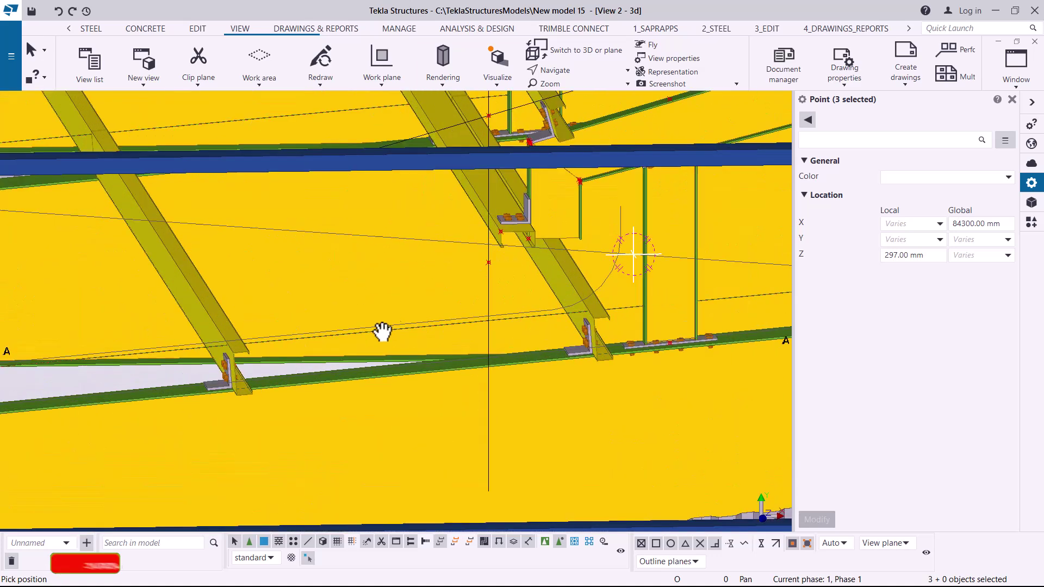
{"action": "right_click", "coordinate": [113, 387]}
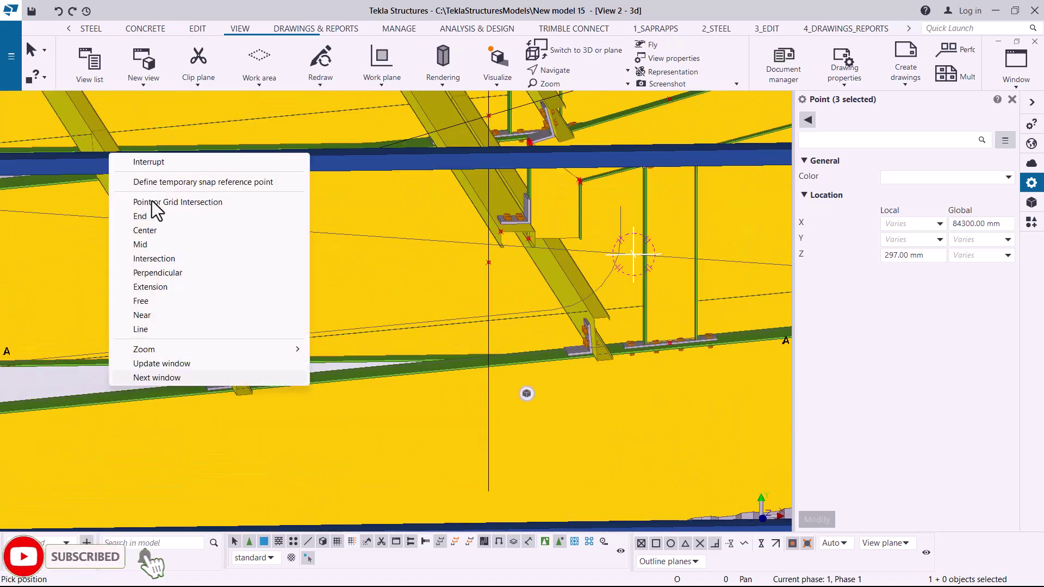
{"action": "middle_click", "coordinate": [536, 325]}
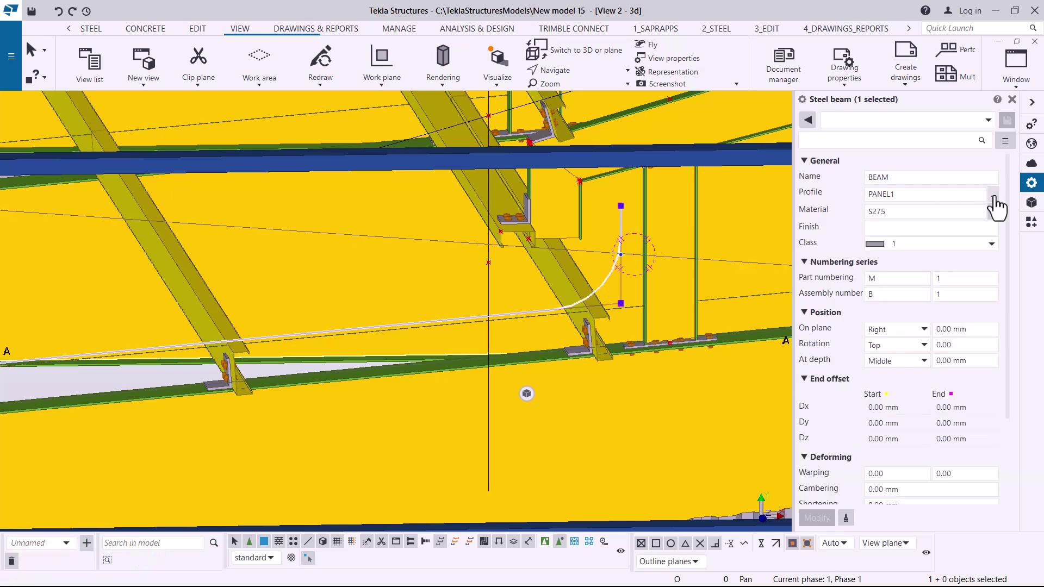
Step: Change the selected bent beam's profile to the circular section D50
{"action": "left_click", "coordinate": [994, 199]}
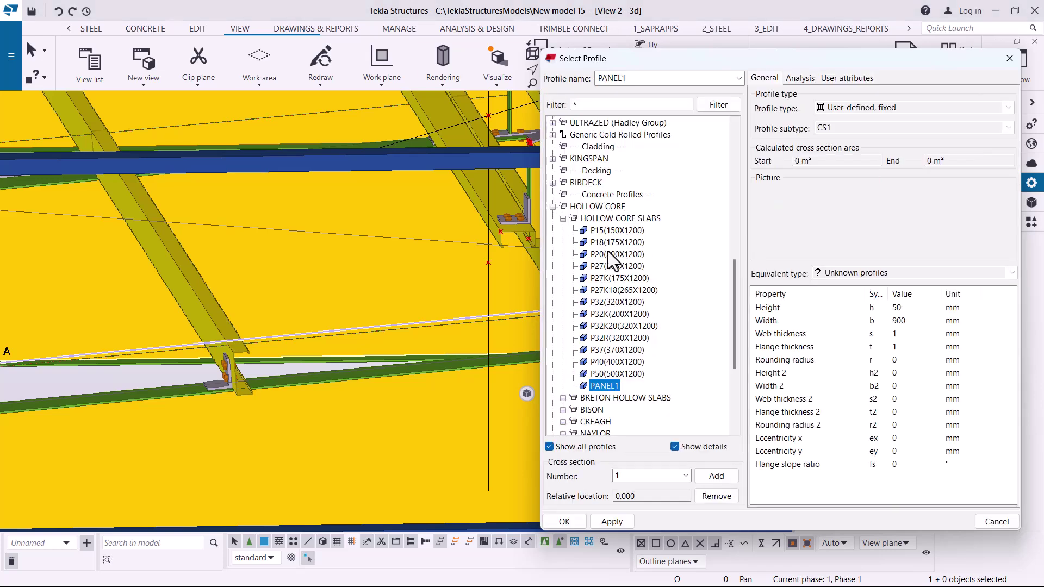
{"action": "left_click", "coordinate": [553, 207]}
{"action": "scroll", "coordinate": [575, 188], "scroll_direction": "up", "scroll_amount": 10}
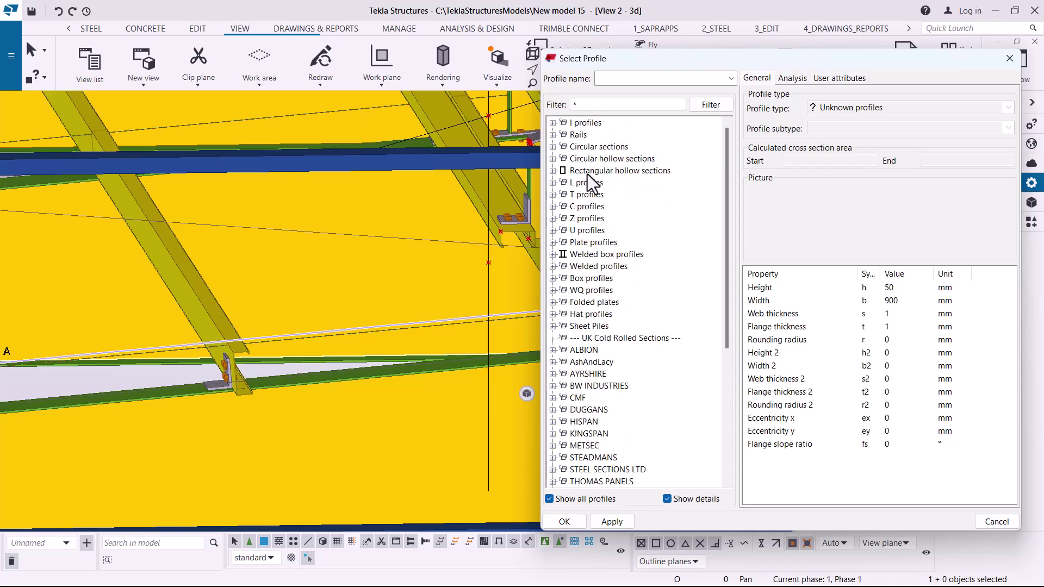
{"action": "left_click", "coordinate": [553, 147]}
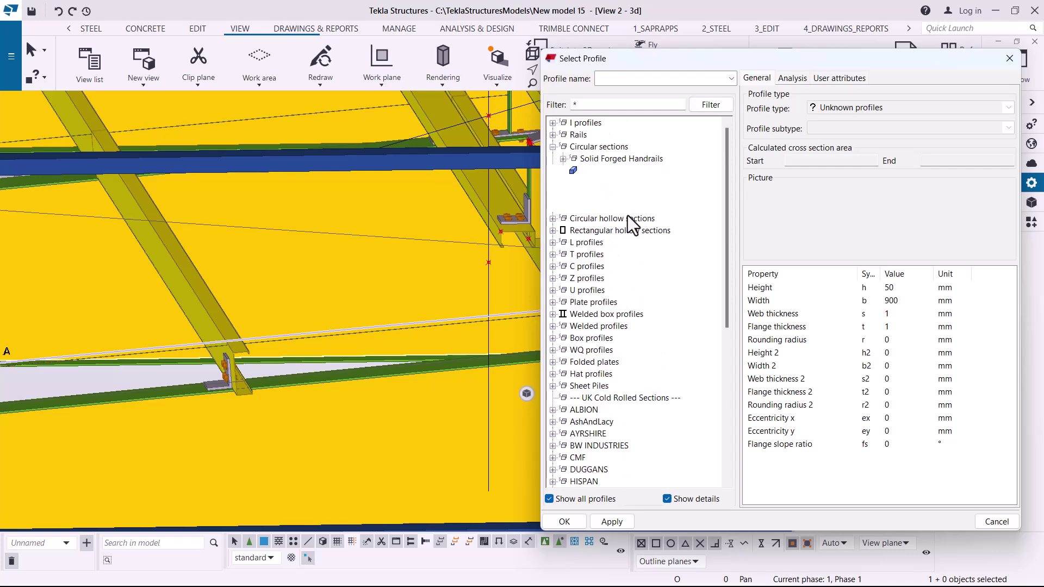
{"action": "left_click", "coordinate": [581, 183]}
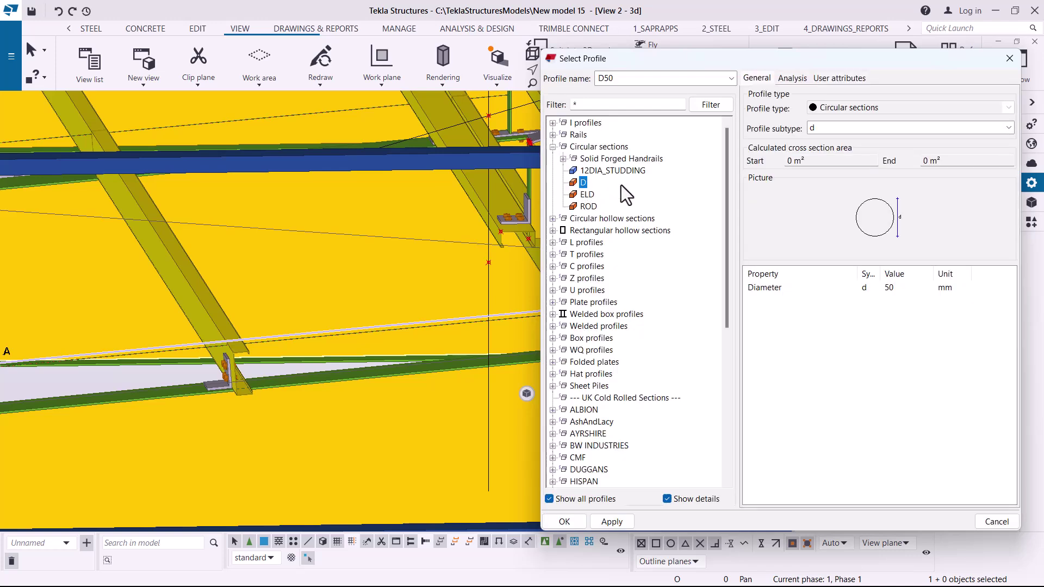
{"action": "left_click", "coordinate": [621, 523]}
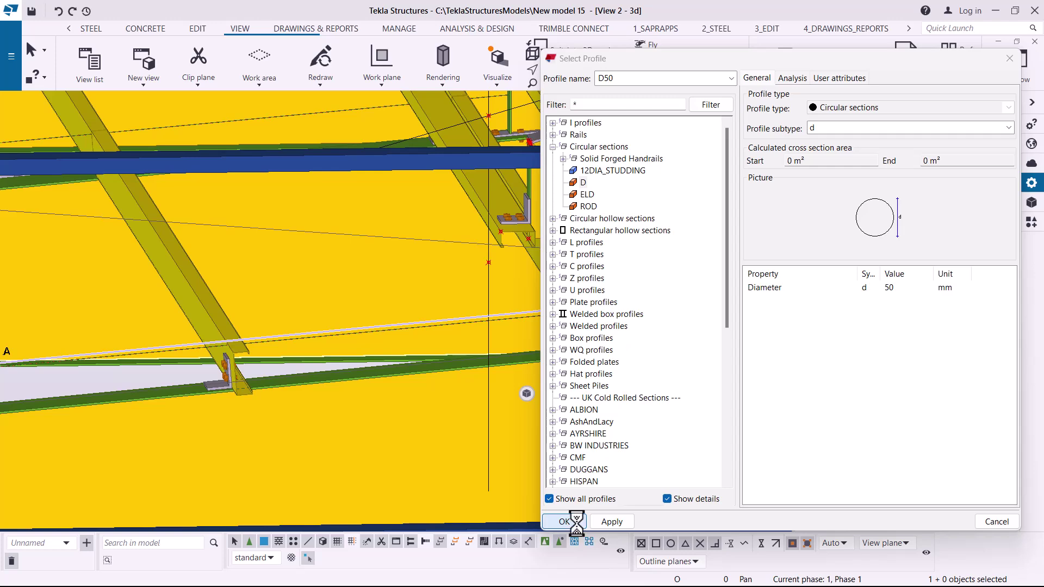
{"action": "left_click", "coordinate": [566, 522]}
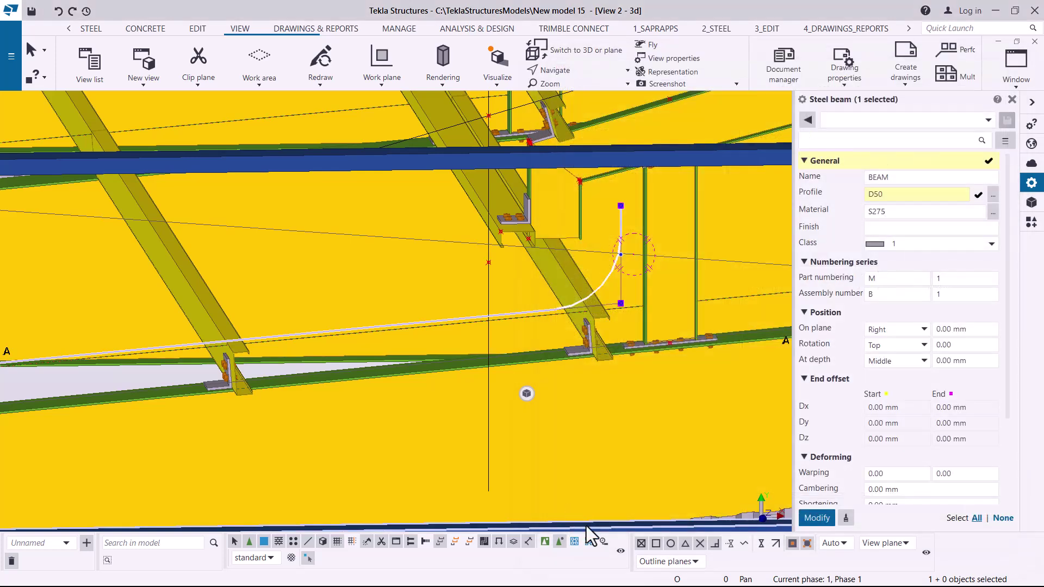
{"action": "left_click", "coordinate": [822, 518]}
Step: Examine how the bent D50 bar runs along the rafter and past the purlin ends
{"action": "middle_click_drag", "start_coordinate": [540, 227], "coordinate": [299, 329]}
{"action": "key", "text": "Escape"}
{"action": "left_click", "coordinate": [566, 71]}
{"action": "left_click", "coordinate": [578, 95]}
{"action": "left_click_drag", "start_coordinate": [461, 233], "coordinate": [427, 255]}
{"action": "right_click", "coordinate": [438, 212]}
{"action": "left_click", "coordinate": [462, 222]}
{"action": "scroll", "coordinate": [556, 297], "scroll_direction": "up", "scroll_amount": 3}
{"action": "scroll", "coordinate": [544, 303], "scroll_direction": "up", "scroll_amount": 2}
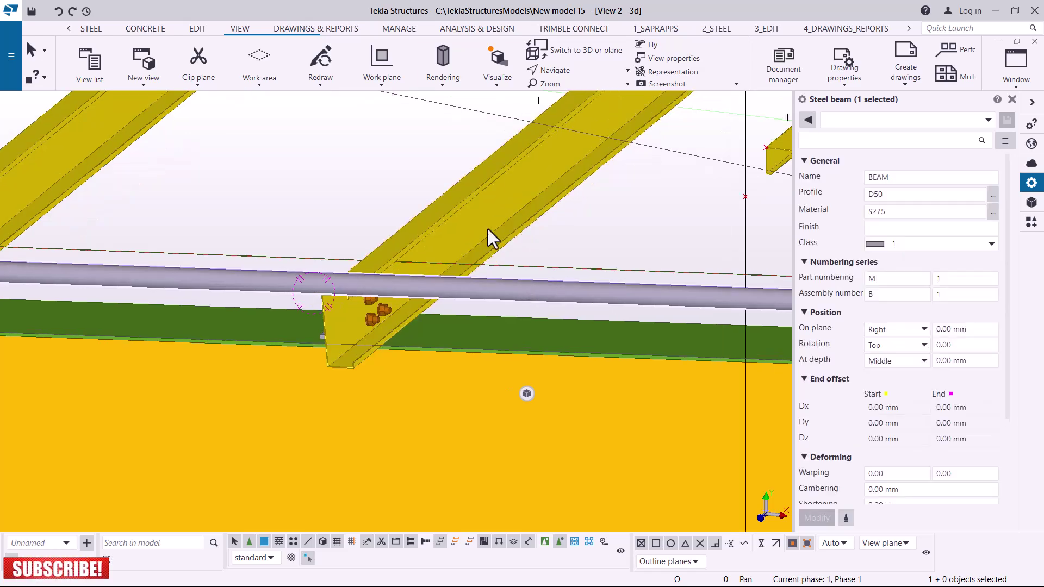
Step: Copy the profile name PANEL1 from the loose flat panel lying beside the column bases
{"action": "scroll", "coordinate": [481, 223], "scroll_direction": "down", "scroll_amount": 2}
{"action": "scroll", "coordinate": [489, 195], "scroll_direction": "down", "scroll_amount": 8}
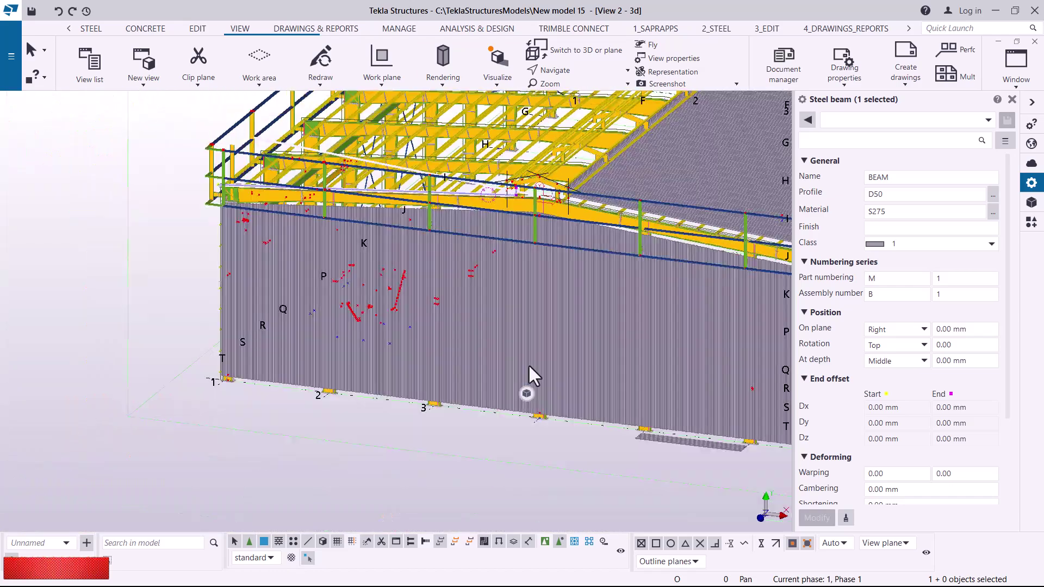
{"action": "middle_click_drag", "start_coordinate": [530, 375], "coordinate": [517, 415], "text": "ctrl"}
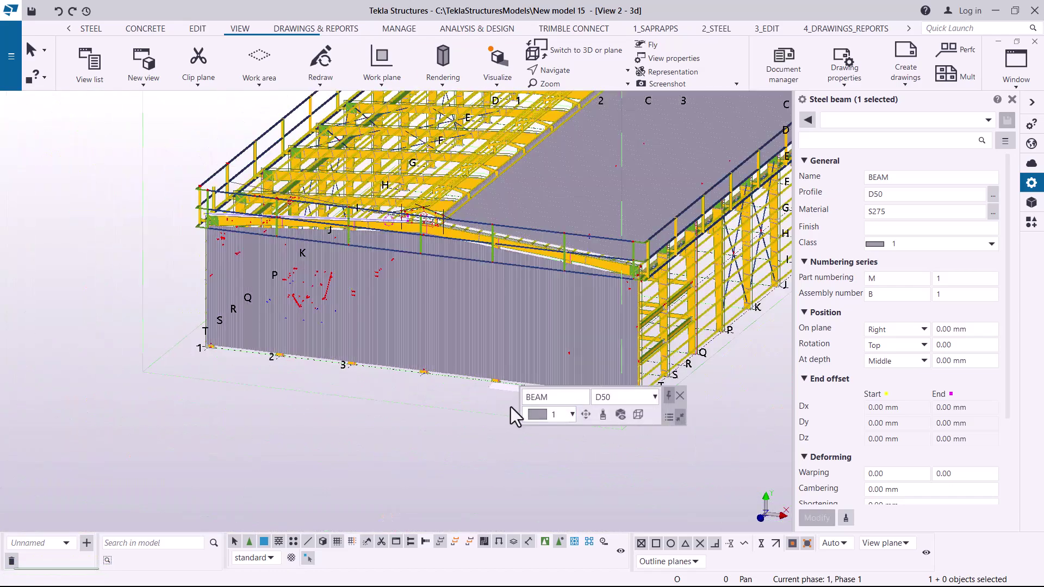
{"action": "scroll", "coordinate": [512, 411], "scroll_direction": "up", "scroll_amount": 5}
{"action": "scroll", "coordinate": [495, 381], "scroll_direction": "up", "scroll_amount": 3}
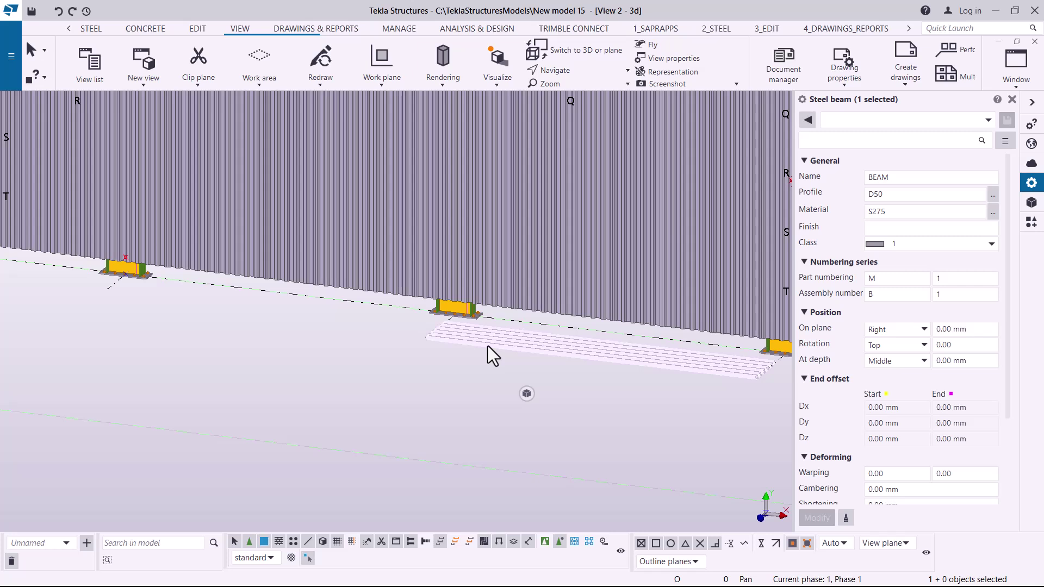
{"action": "left_click", "coordinate": [488, 346]}
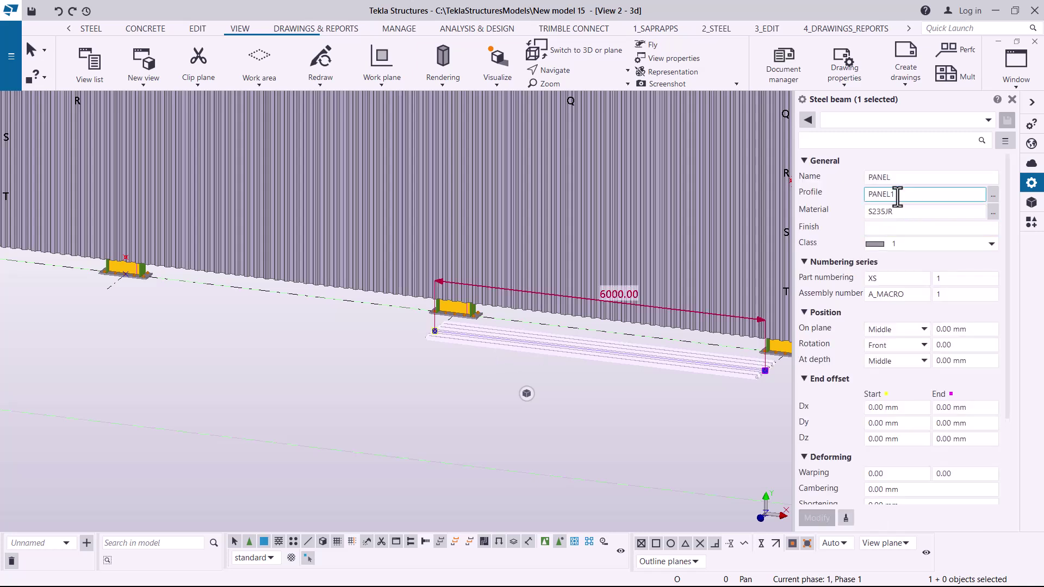
{"action": "right_click", "coordinate": [887, 201]}
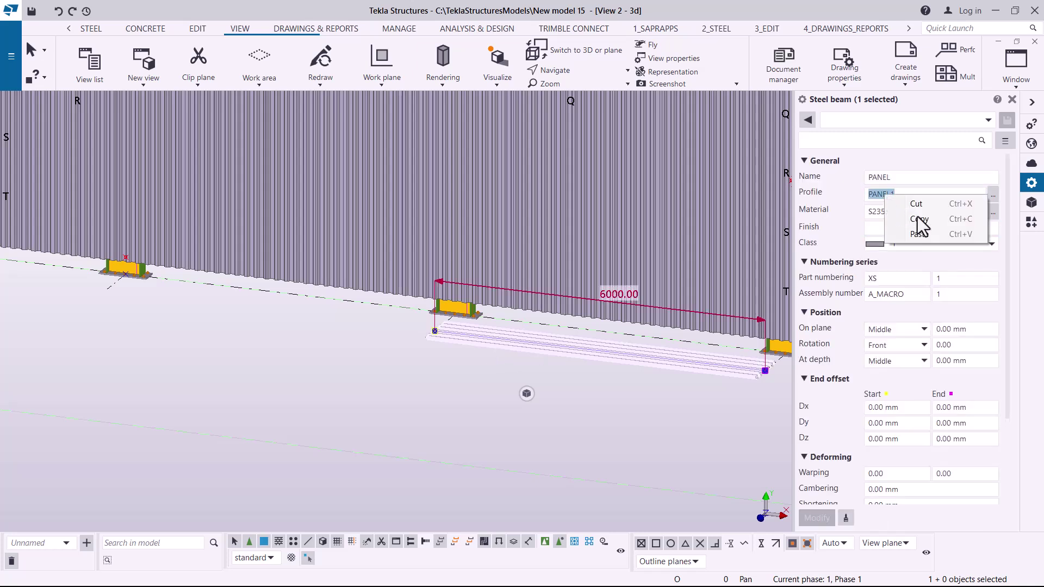
{"action": "left_click", "coordinate": [923, 224]}
Step: Replace the bent D50 bar's profile with the copied PANEL1 and modify the beam
{"action": "scroll", "coordinate": [465, 396], "scroll_direction": "down", "scroll_amount": 2}
{"action": "scroll", "coordinate": [448, 440], "scroll_direction": "down", "scroll_amount": 5}
{"action": "middle_click_drag", "start_coordinate": [448, 440], "coordinate": [343, 217], "text": "ctrl"}
{"action": "scroll", "coordinate": [329, 179], "scroll_direction": "up", "scroll_amount": 5}
{"action": "scroll", "coordinate": [328, 178], "scroll_direction": "up", "scroll_amount": 10}
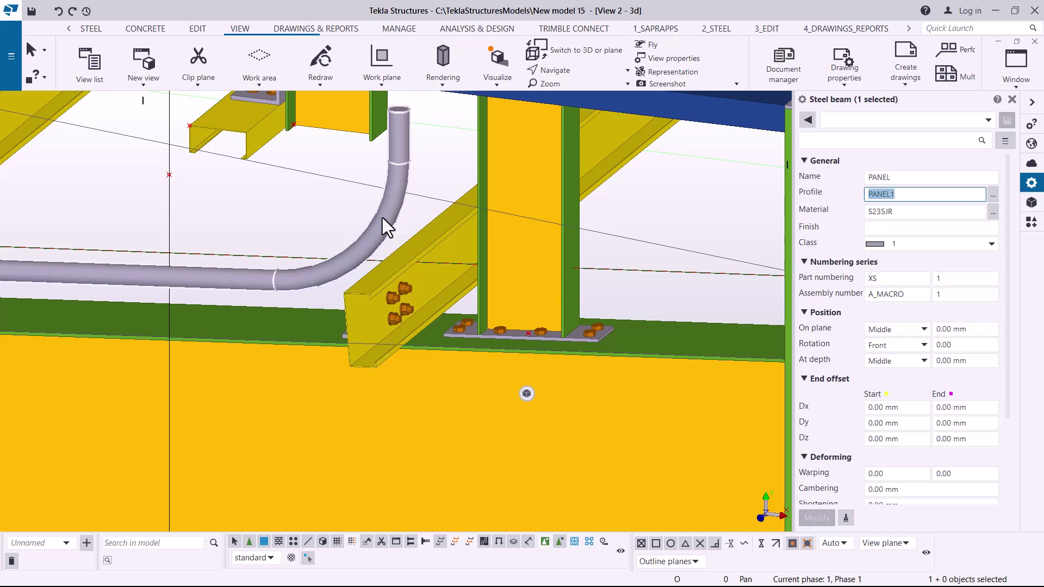
{"action": "left_click", "coordinate": [383, 217]}
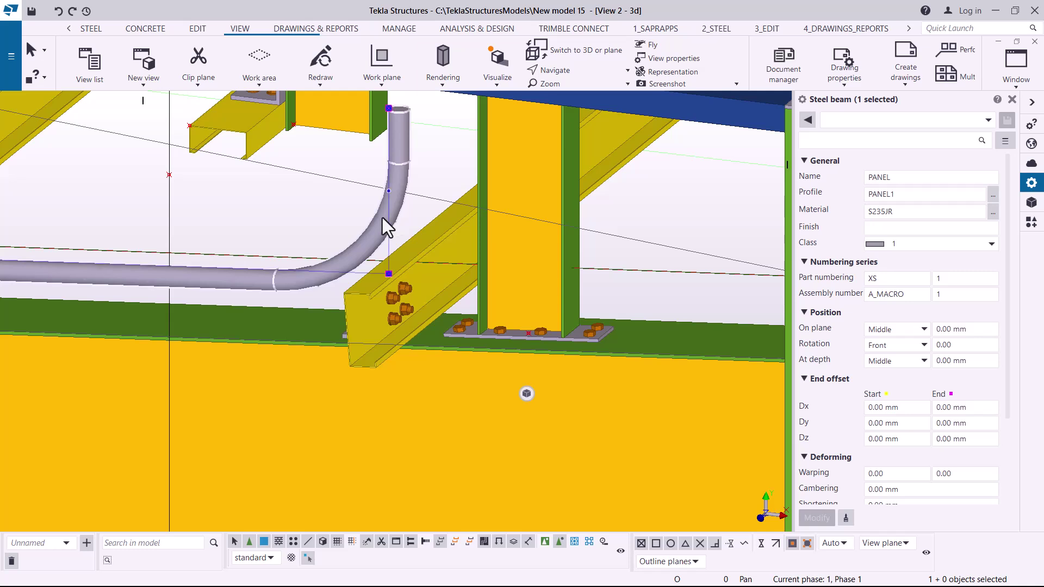
{"action": "right_click", "coordinate": [878, 193]}
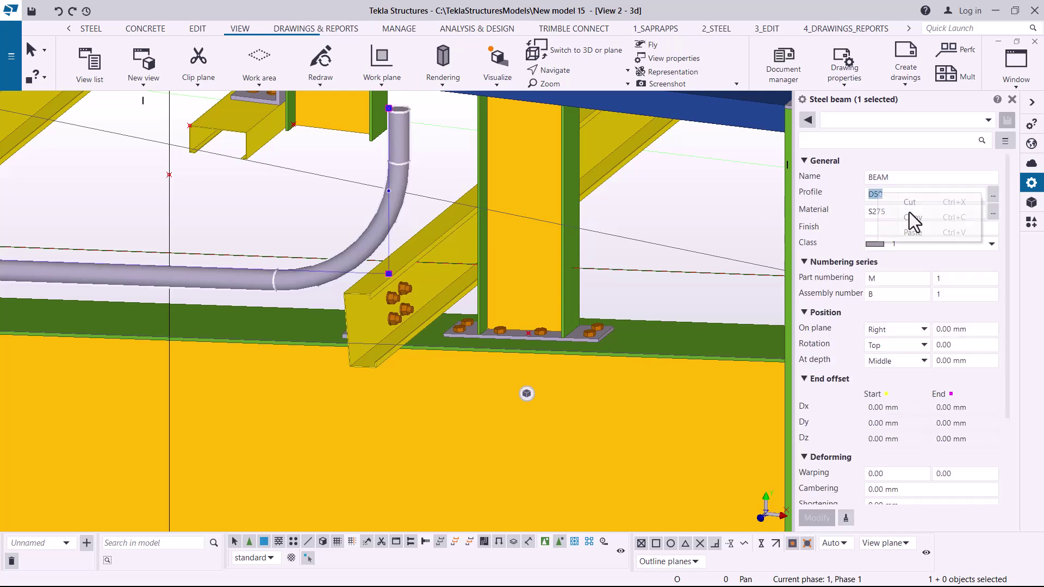
{"action": "left_click", "coordinate": [918, 234]}
{"action": "left_click", "coordinate": [817, 519]}
Step: Check the bent panel's orientation against the purlins and undo its profile change to PANEL1
{"action": "scroll", "coordinate": [628, 219], "scroll_direction": "down", "scroll_amount": 3}
{"action": "scroll", "coordinate": [631, 224], "scroll_direction": "down", "scroll_amount": 3}
{"action": "left_click", "coordinate": [579, 74]}
{"action": "left_click", "coordinate": [575, 93]}
{"action": "left_click", "coordinate": [546, 247]}
{"action": "middle_click_drag", "start_coordinate": [546, 247], "coordinate": [574, 262], "text": "ctrl"}
{"action": "scroll", "coordinate": [459, 116], "scroll_direction": "up", "scroll_amount": 3}
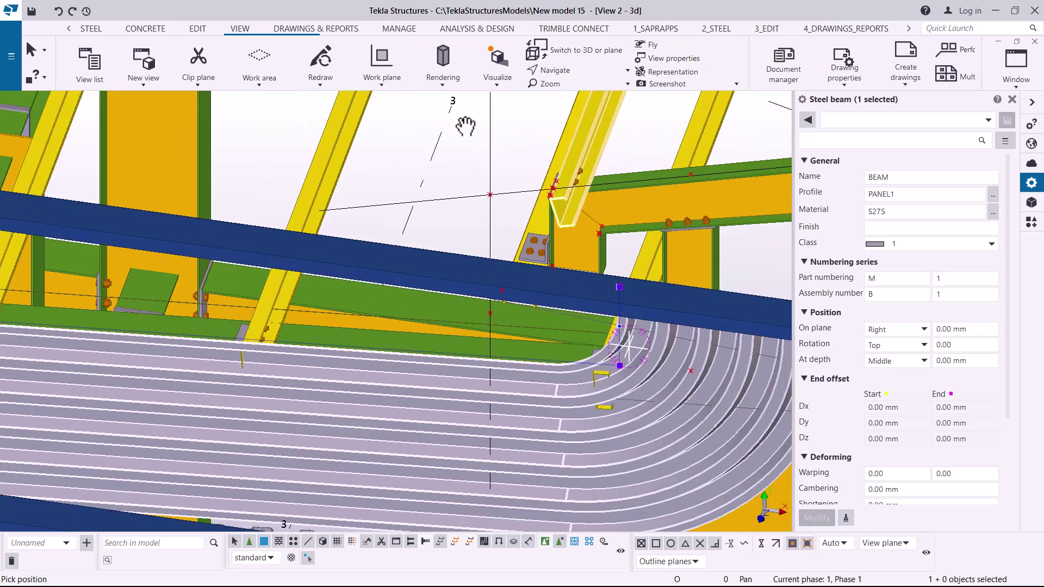
{"action": "right_click", "coordinate": [475, 129]}
{"action": "left_click", "coordinate": [508, 145]}
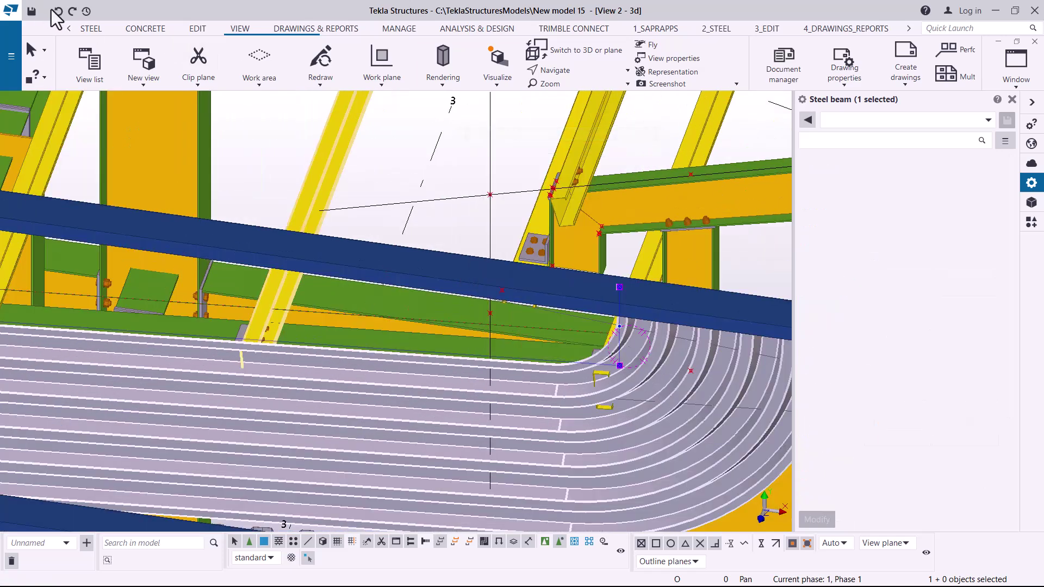
{"action": "left_click", "coordinate": [58, 11]}
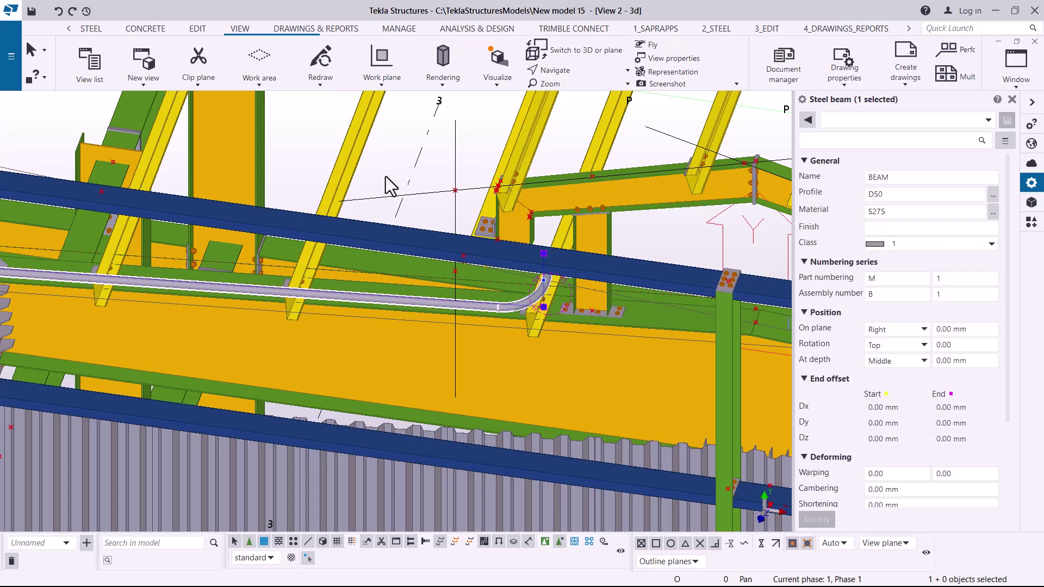
Step: Set the work plane parallel to the XY plane at depth coordinate 0.00
{"action": "scroll", "coordinate": [405, 188], "scroll_direction": "down", "scroll_amount": 2}
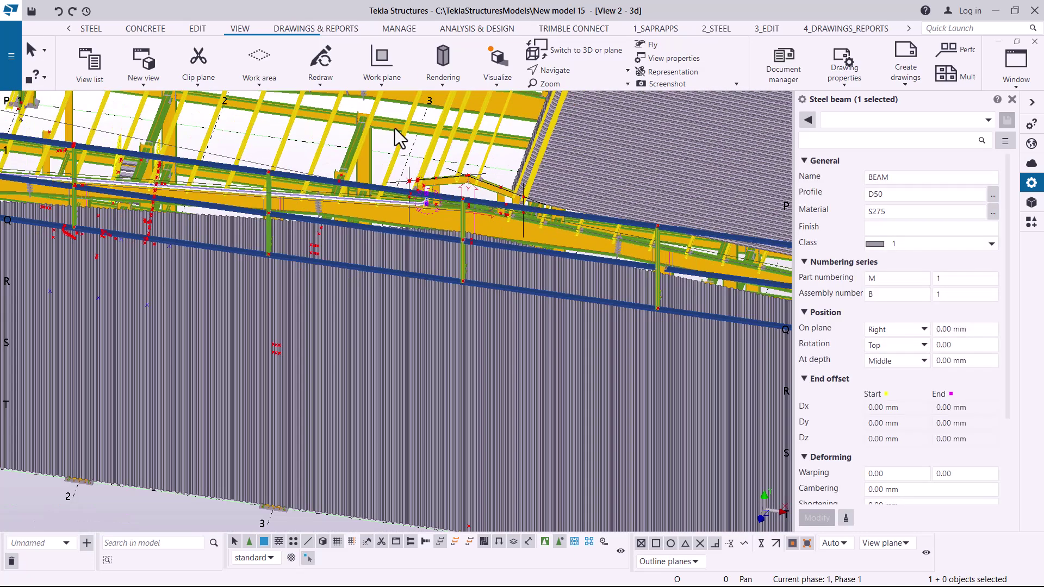
{"action": "left_click", "coordinate": [384, 84]}
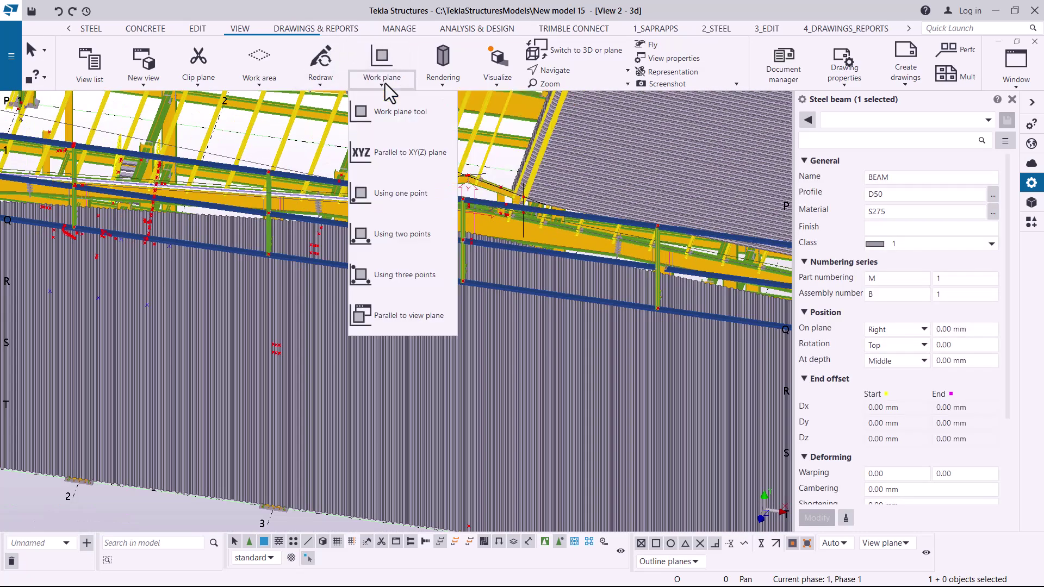
{"action": "left_click", "coordinate": [403, 164]}
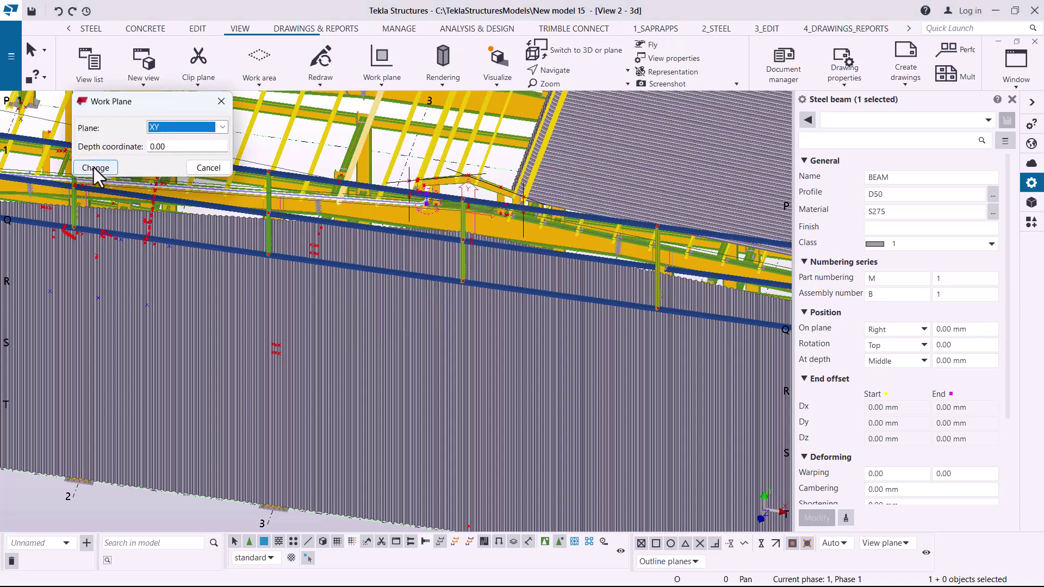
{"action": "left_click", "coordinate": [94, 168]}
{"action": "scroll", "coordinate": [379, 180], "scroll_direction": "up", "scroll_amount": 1}
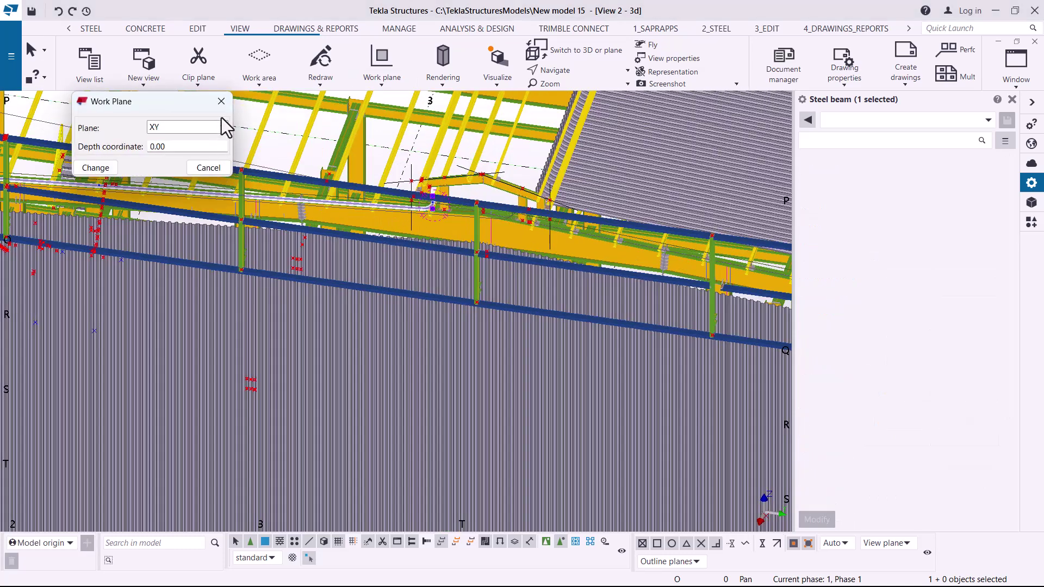
{"action": "left_click", "coordinate": [221, 101]}
Step: Apply the copied PANEL1 profile to the bent D50 bar in the new work plane
{"action": "scroll", "coordinate": [410, 199], "scroll_direction": "up", "scroll_amount": 5}
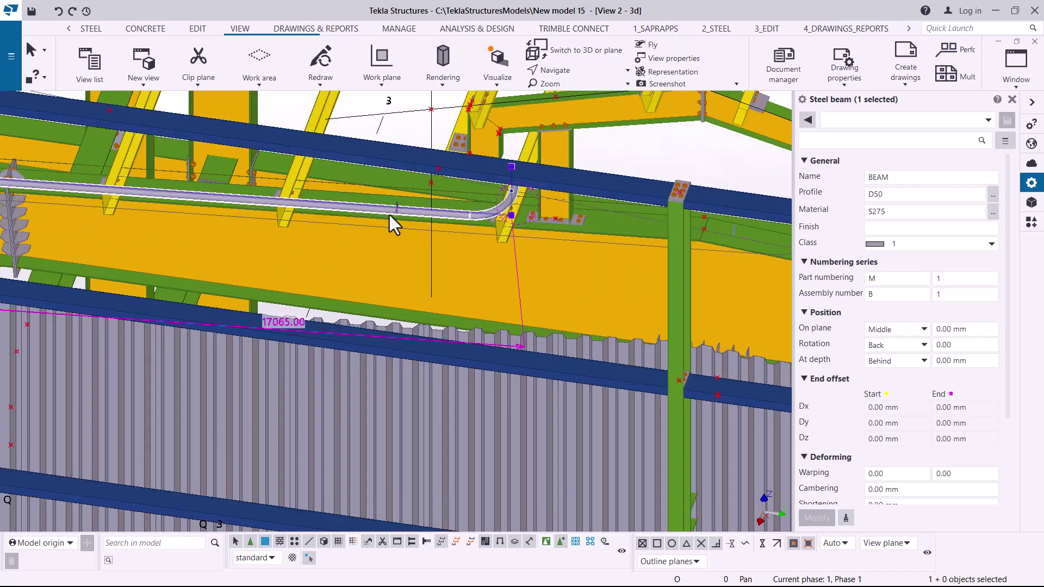
{"action": "scroll", "coordinate": [377, 209], "scroll_direction": "up", "scroll_amount": 4}
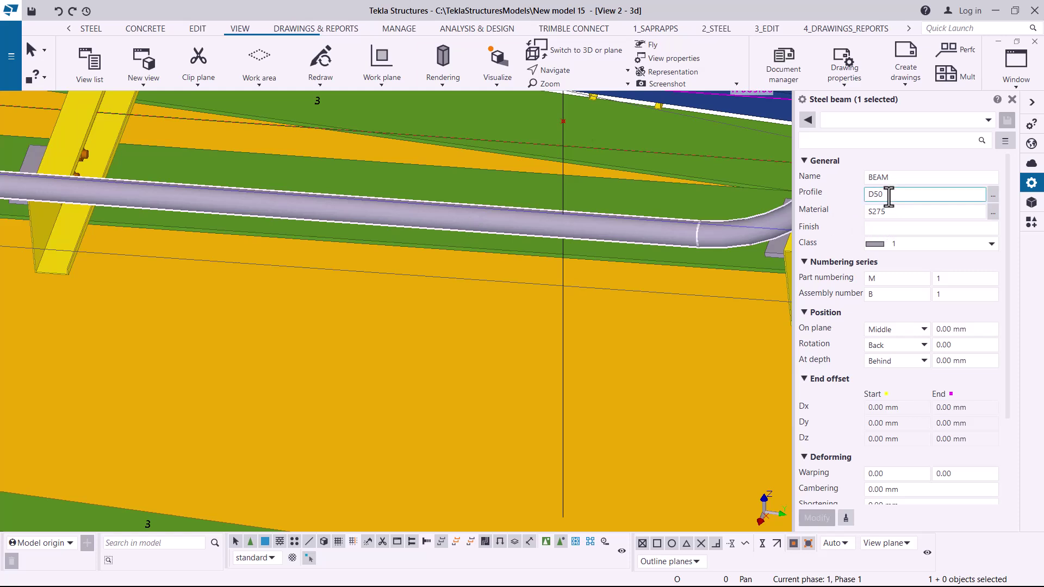
{"action": "right_click", "coordinate": [874, 194]}
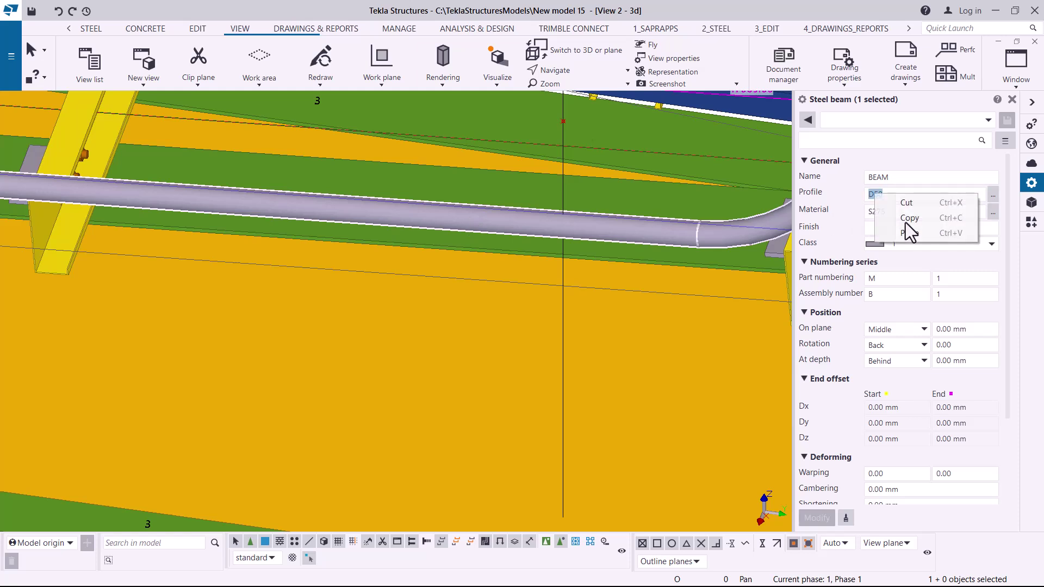
{"action": "left_click", "coordinate": [909, 234]}
{"action": "left_click", "coordinate": [819, 519]}
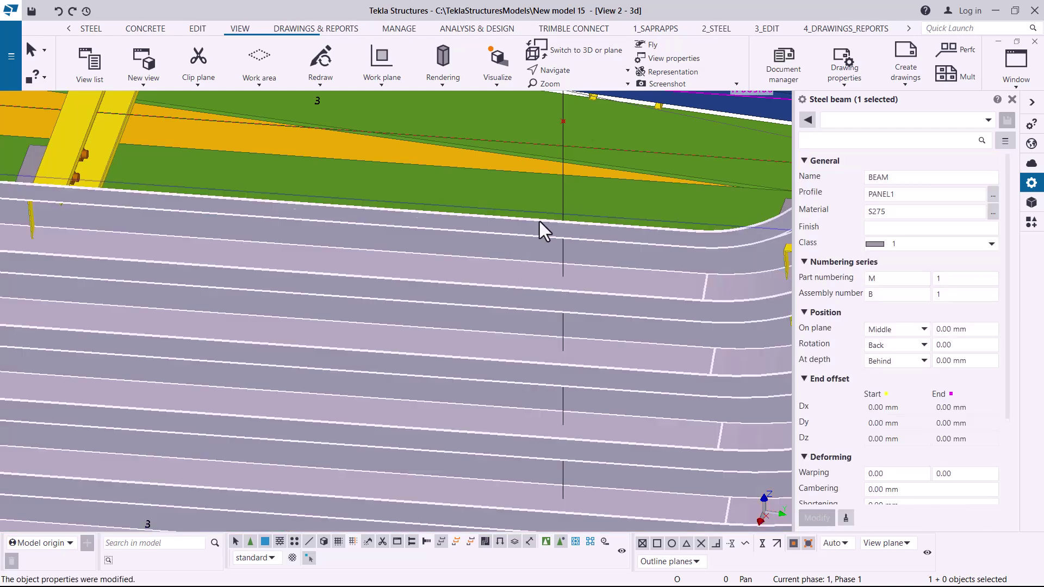
Step: Set the bent PANEL1 beam's rotation to Front and apply the modification
{"action": "scroll", "coordinate": [552, 234], "scroll_direction": "down", "scroll_amount": 5}
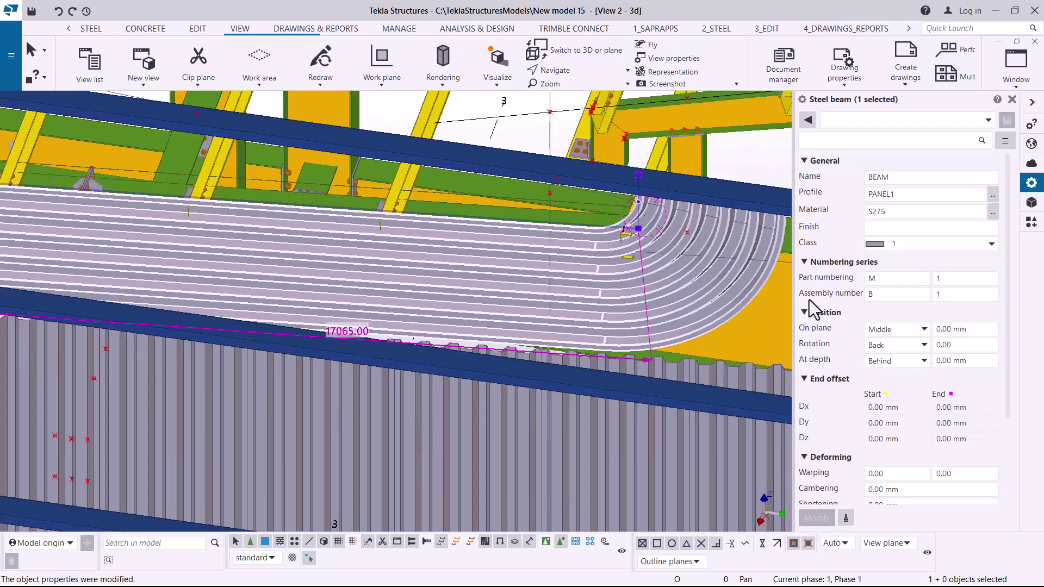
{"action": "left_click", "coordinate": [580, 73]}
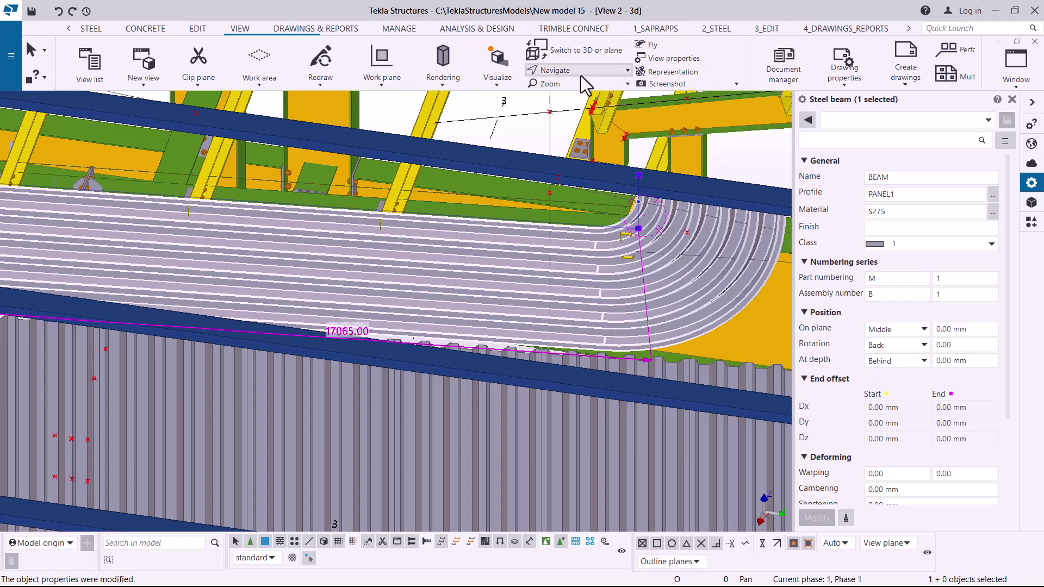
{"action": "left_click", "coordinate": [573, 93]}
{"action": "left_click_drag", "start_coordinate": [660, 243], "coordinate": [747, 233]}
{"action": "right_click", "coordinate": [281, 116]}
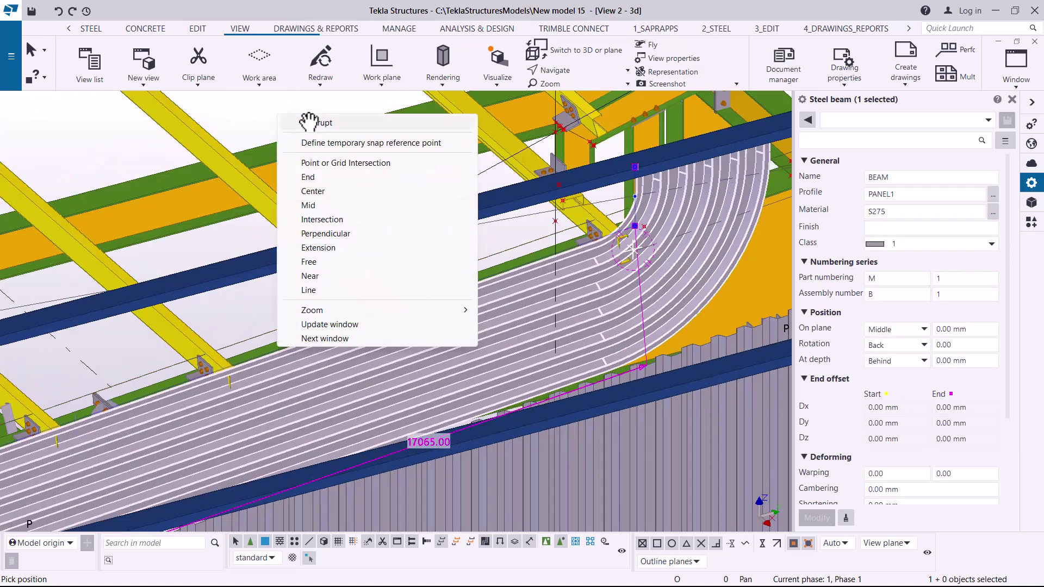
{"action": "key", "text": "Escape"}
{"action": "left_click", "coordinate": [927, 346]}
{"action": "left_click", "coordinate": [885, 390]}
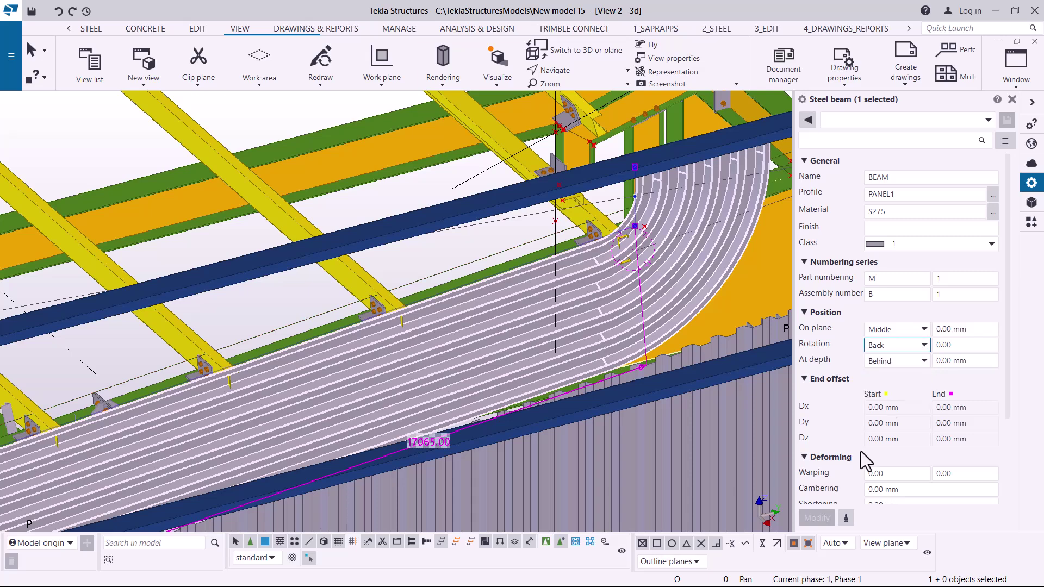
{"action": "left_click", "coordinate": [916, 350]}
{"action": "left_click", "coordinate": [884, 362]}
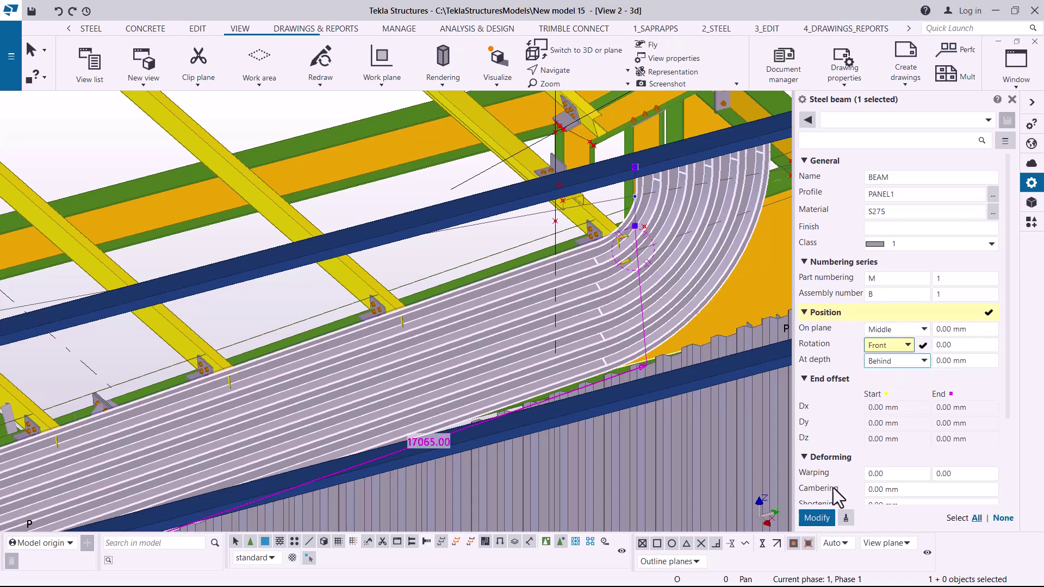
{"action": "left_click", "coordinate": [817, 519]}
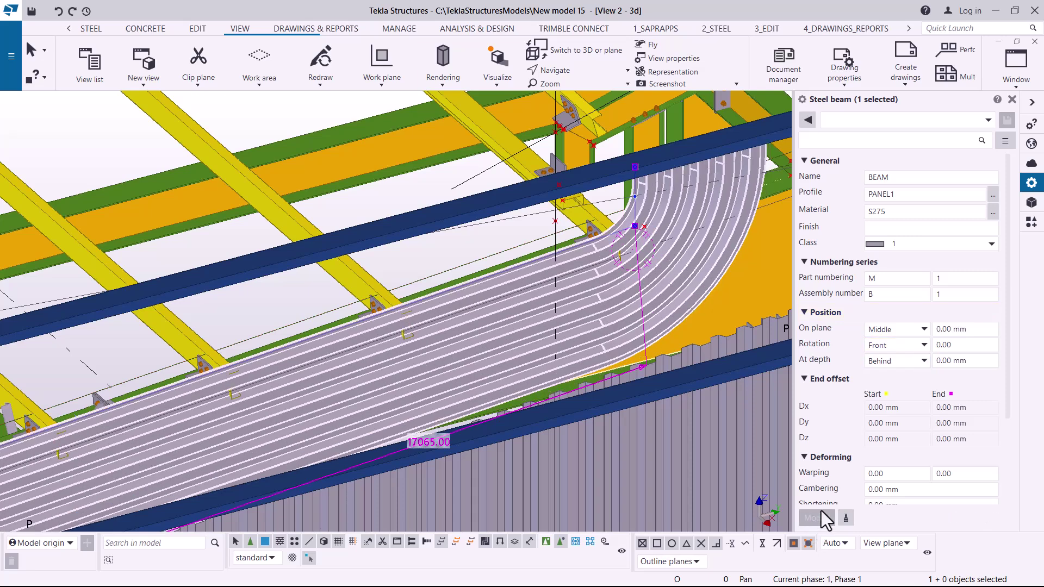
Step: Set the bent panel's depth position to Middle, apply the modification and collapse the properties pane
{"action": "left_click", "coordinate": [921, 370]}
{"action": "left_click", "coordinate": [889, 403]}
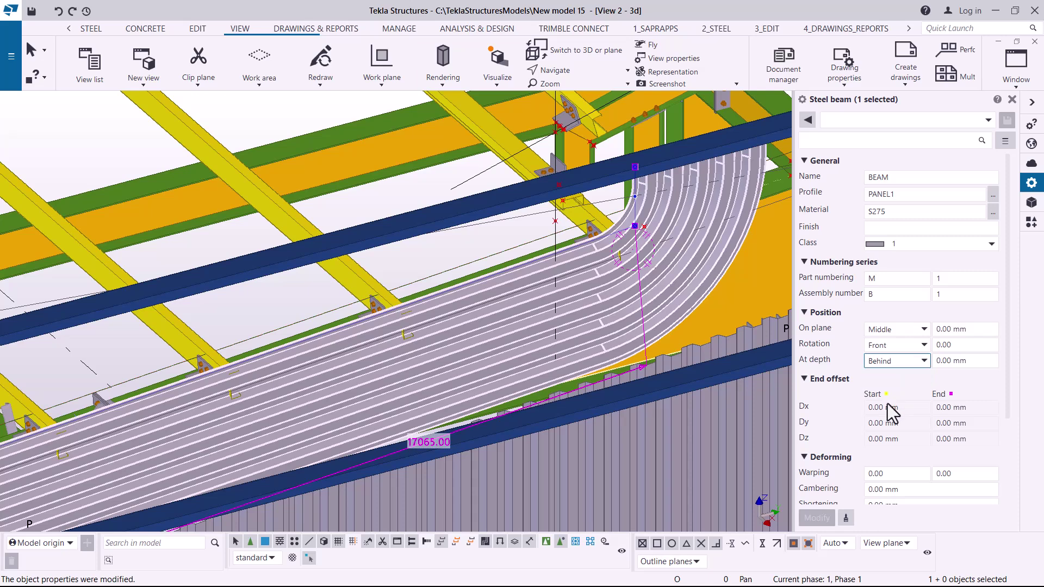
{"action": "left_click", "coordinate": [920, 370]}
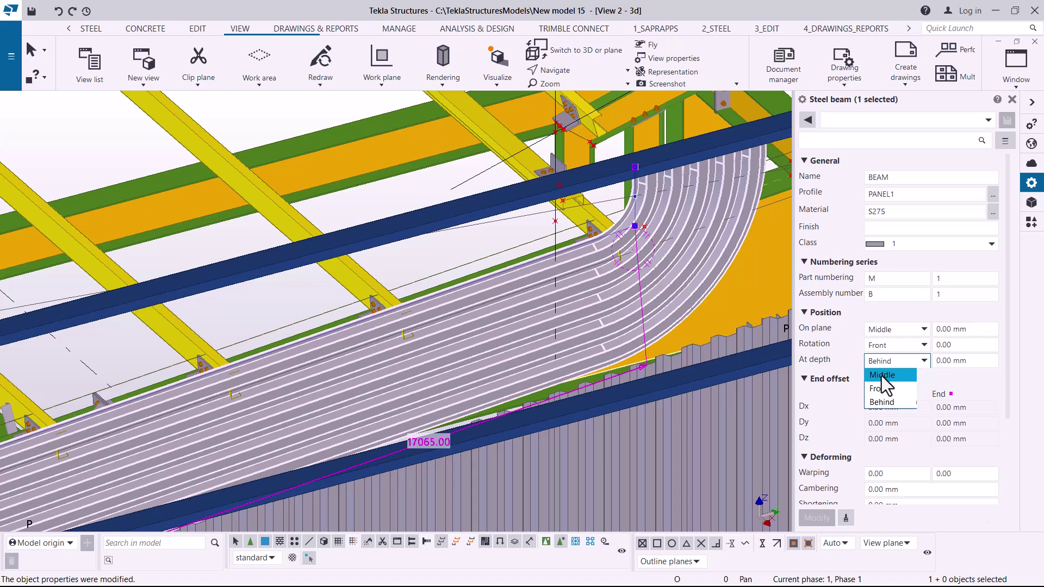
{"action": "left_click", "coordinate": [882, 376]}
{"action": "left_click", "coordinate": [818, 518]}
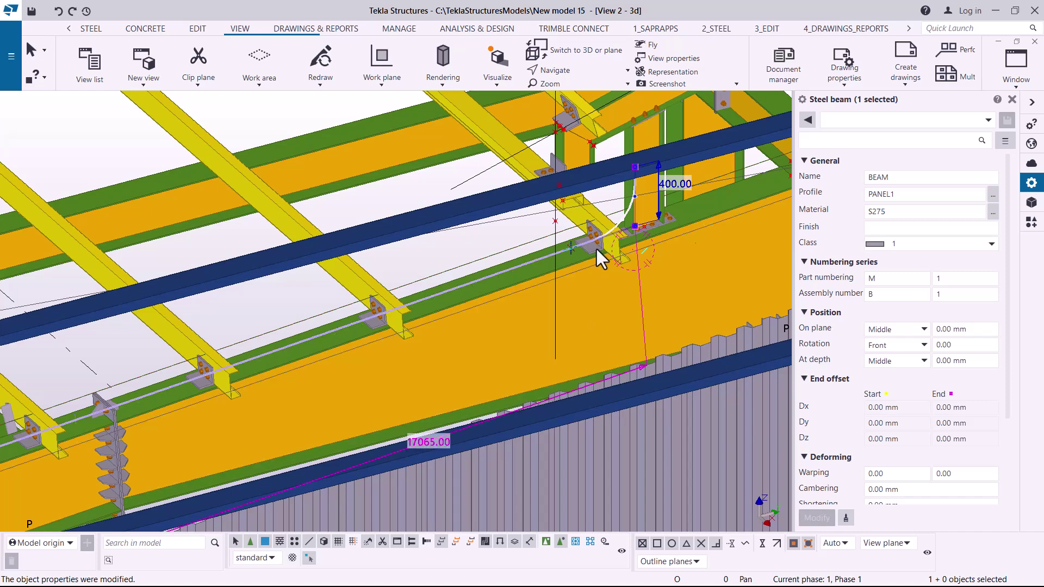
{"action": "left_click", "coordinate": [1031, 106]}
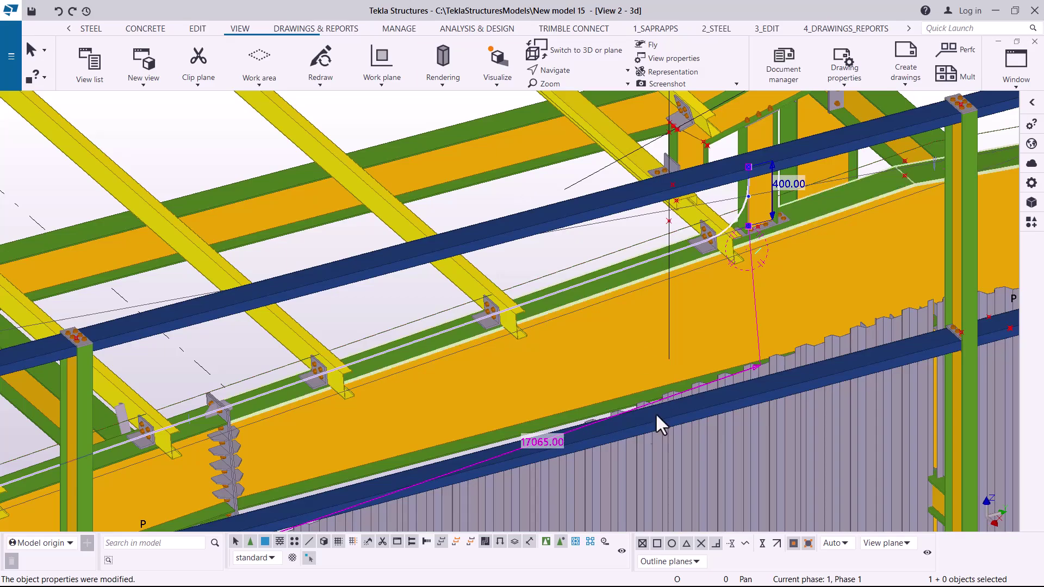